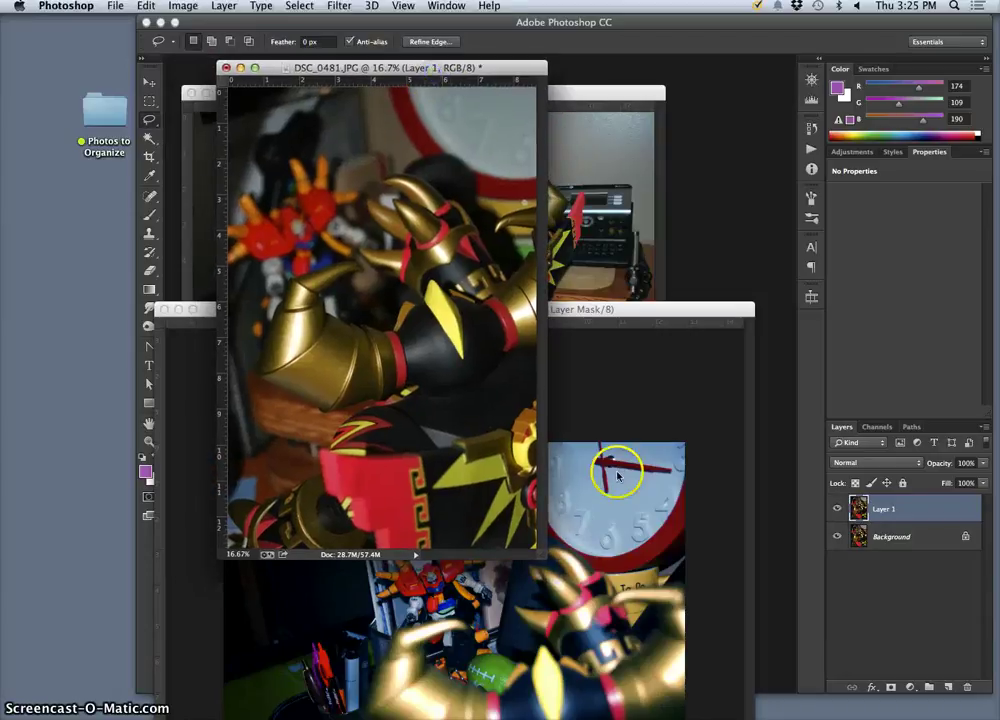
Examine the lower part of the figure and compare the photo with Layer 1 hidden and shown
drag(543, 553, 703, 641)
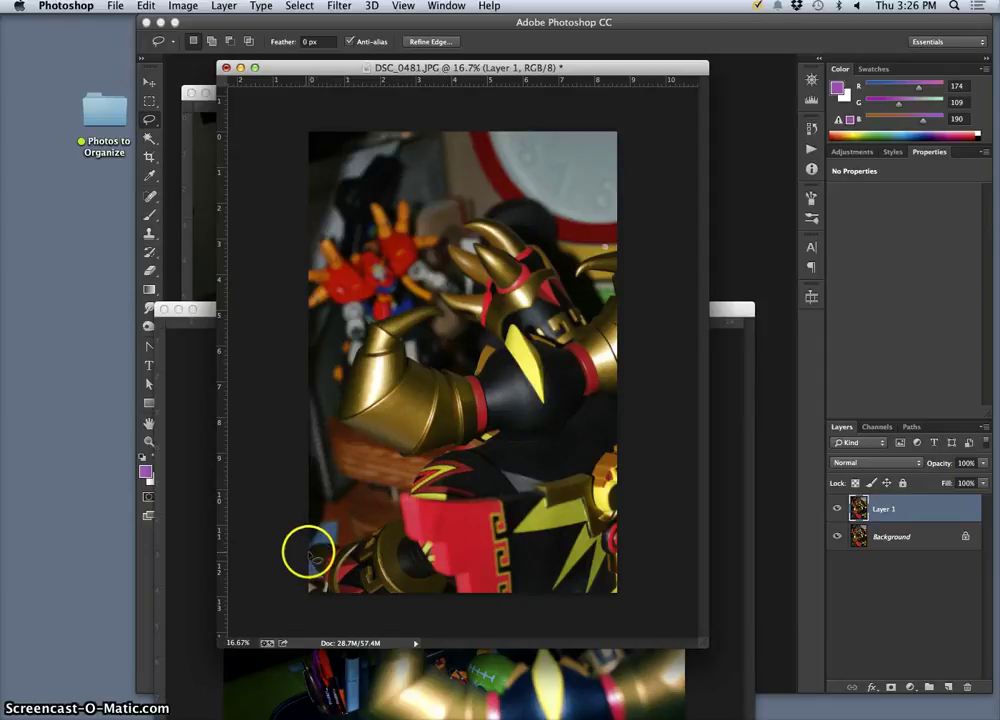
key(super+equal)
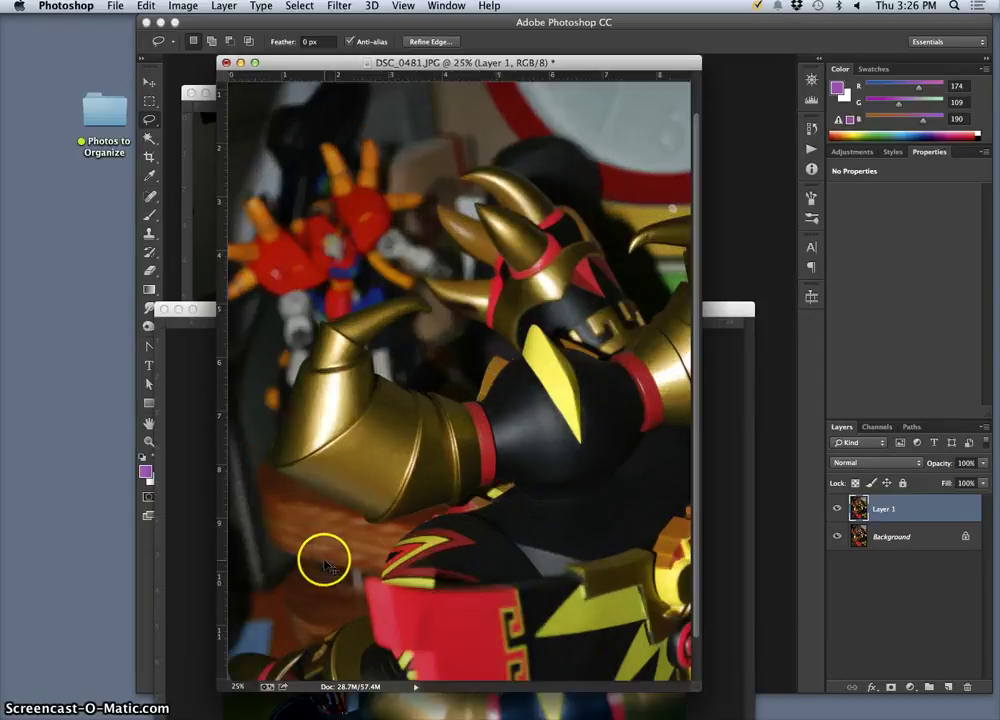
scroll(322, 560, down, 2)
key(super+equal)
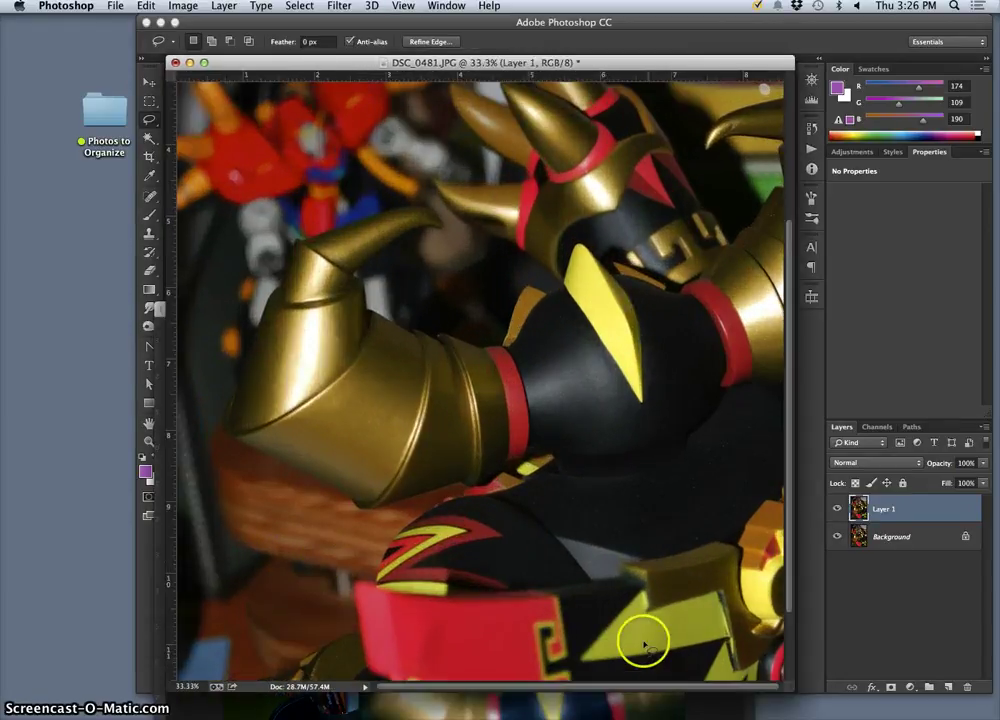
scroll(643, 643, down, 3)
scroll(586, 634, left, 1)
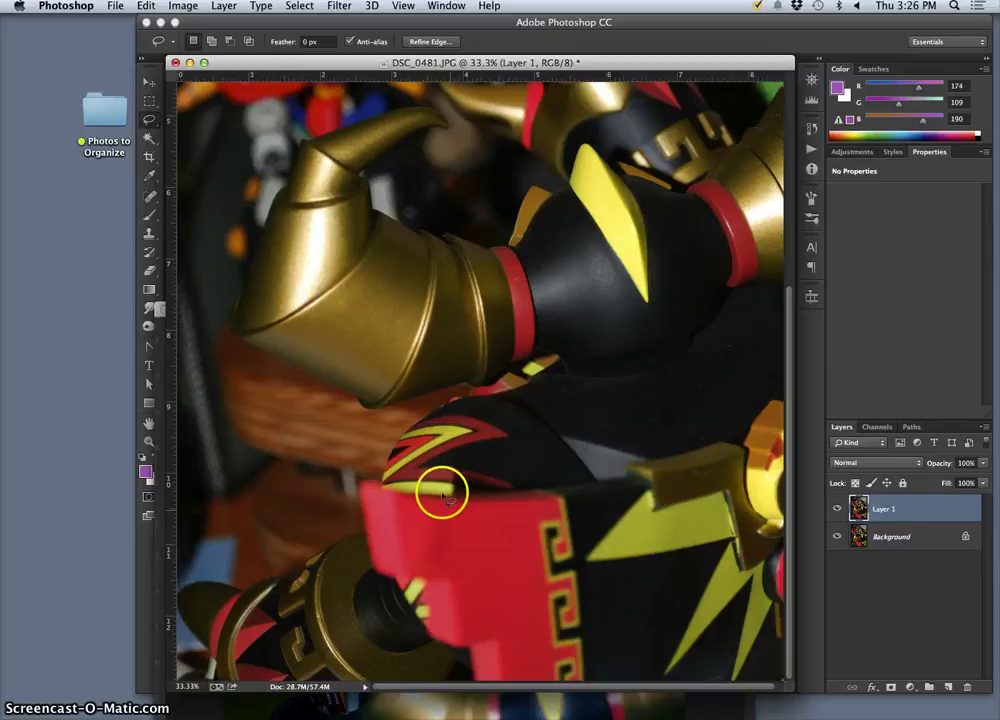
click(901, 511)
click(839, 510)
click(839, 510)
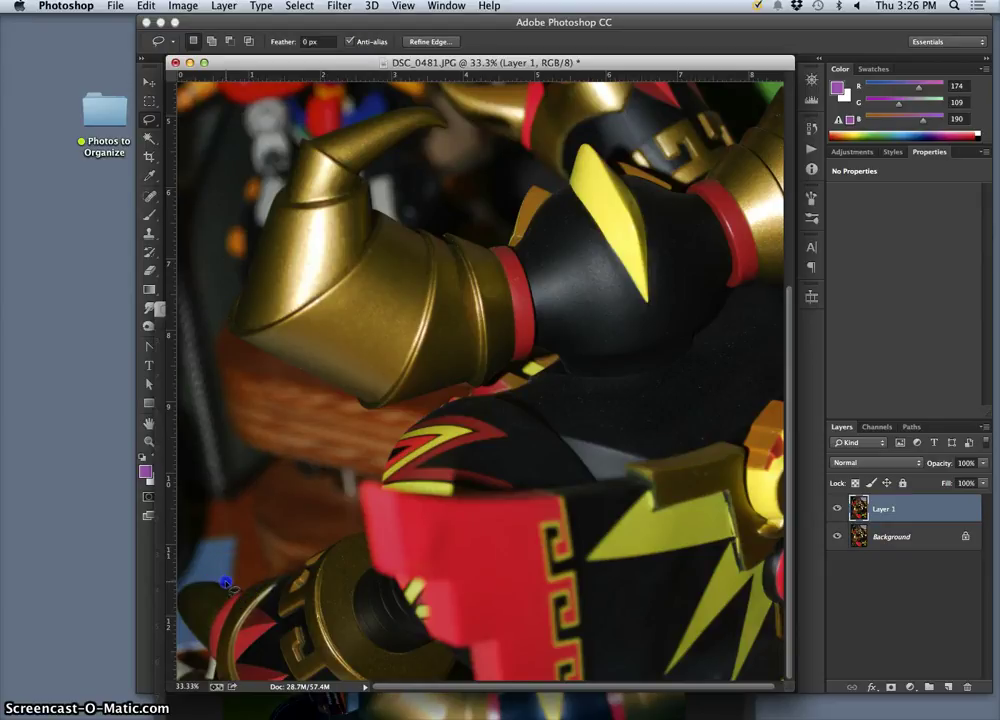
Lasso the dark gold spike at the photo's lower-left edge and copy it onto a new layer
drag(186, 577, 168, 584)
drag(225, 585, 212, 615)
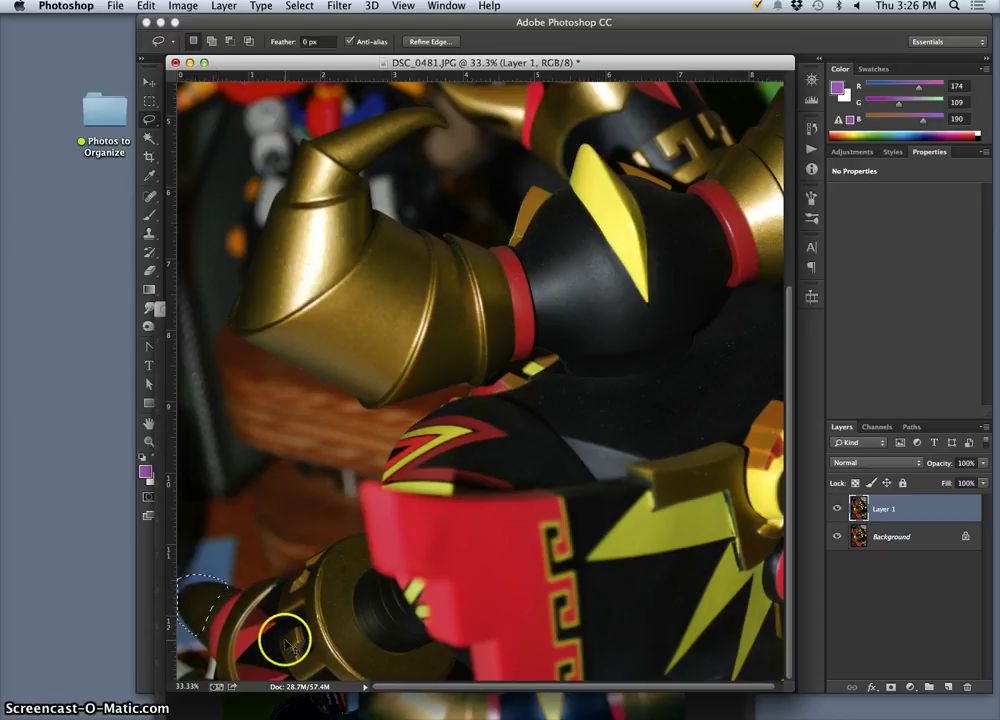
key(super+j)
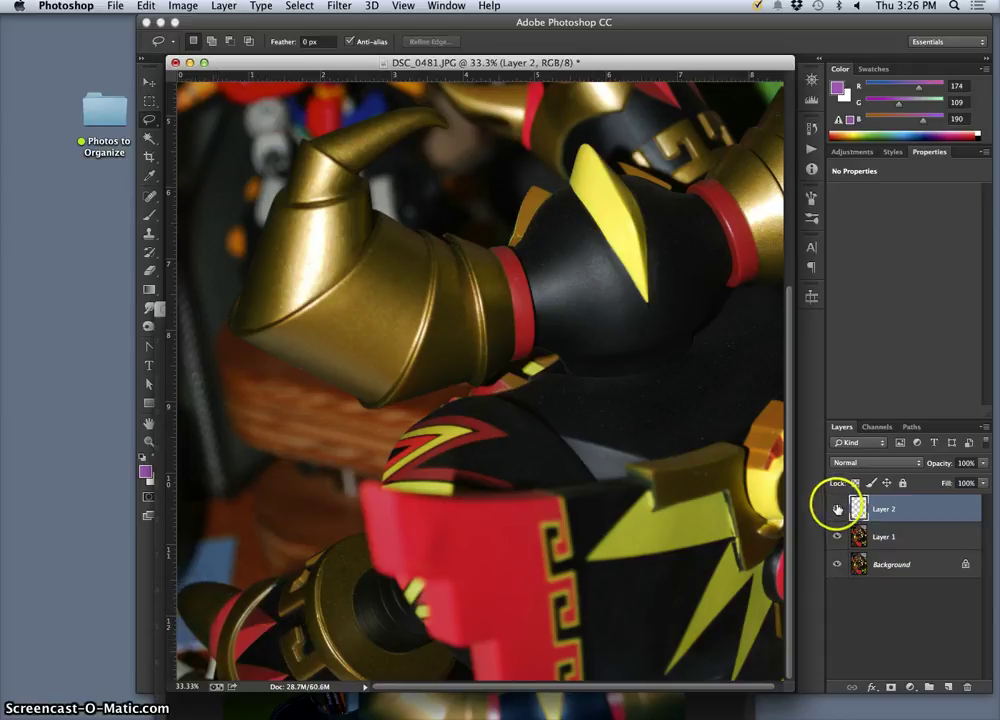
Scale the copied spike to 113.55% width and 105.41% height with Free Transform
key(super+t)
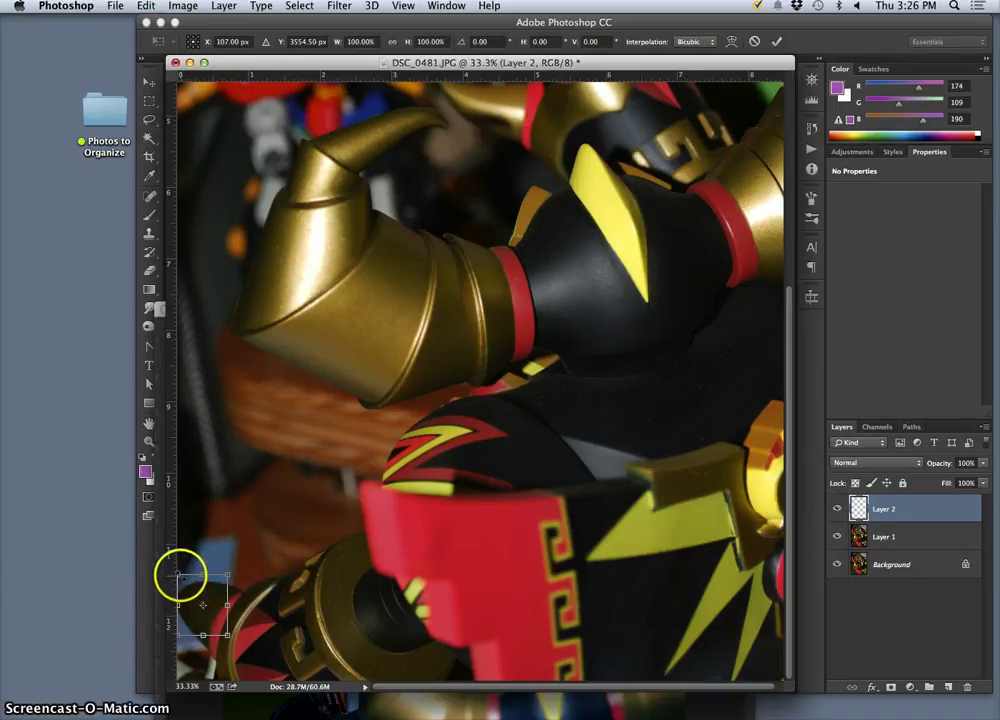
drag(177, 574, 174, 573)
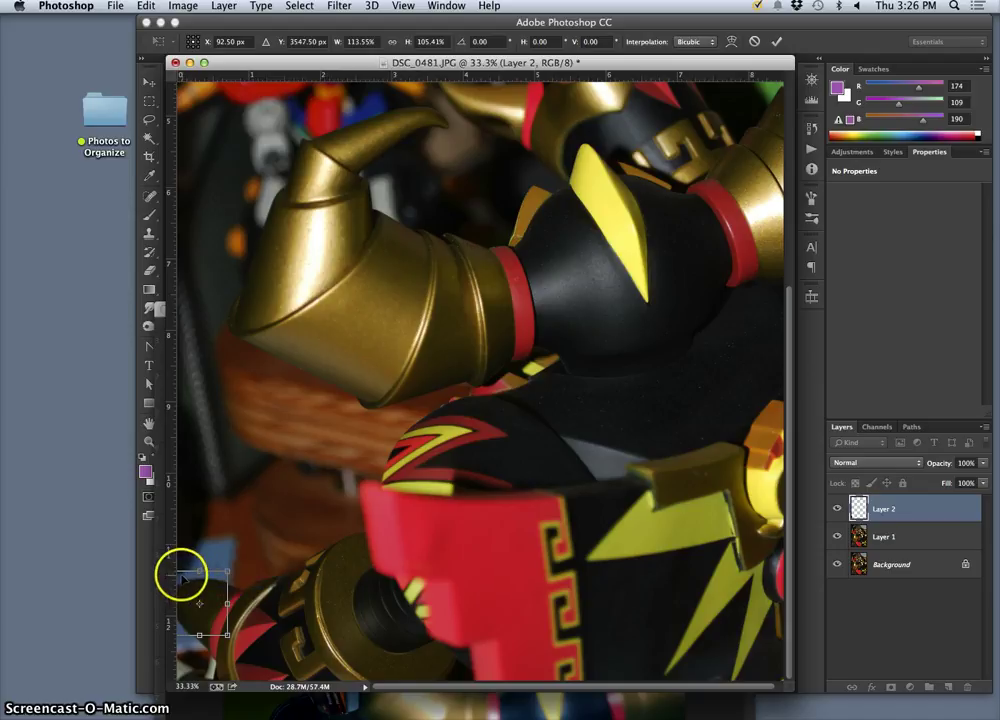
key(Return)
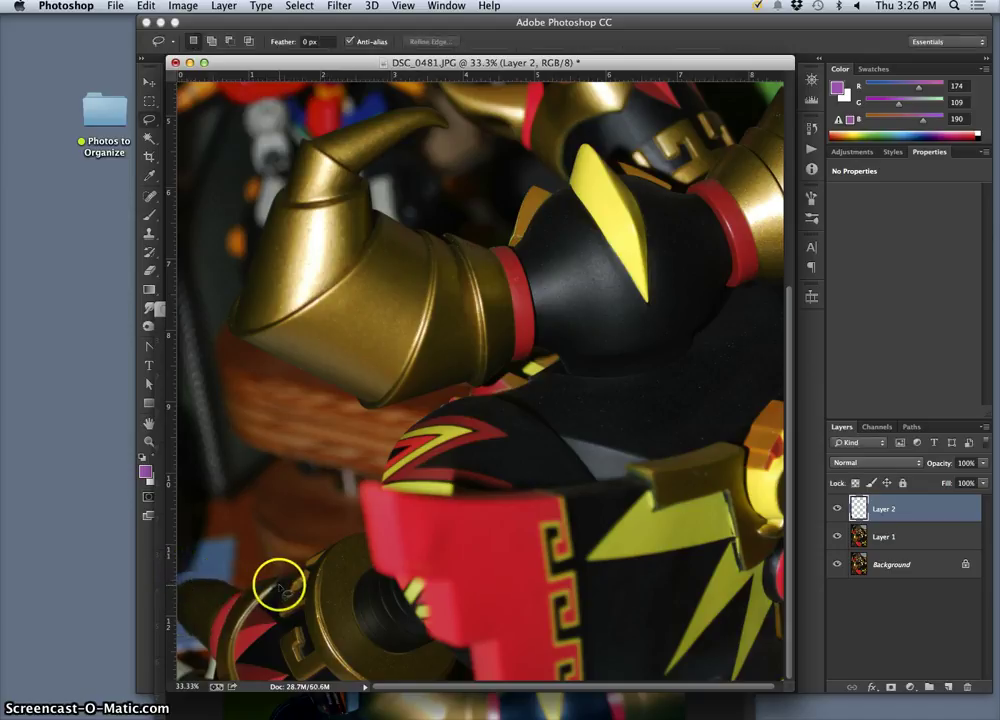
Erase beside the upper edge of the enlarged spike with a 90 px soft Eraser at 30% opacity
key(super+equal)
scroll(230, 585, down, 10)
scroll(230, 585, left, 10)
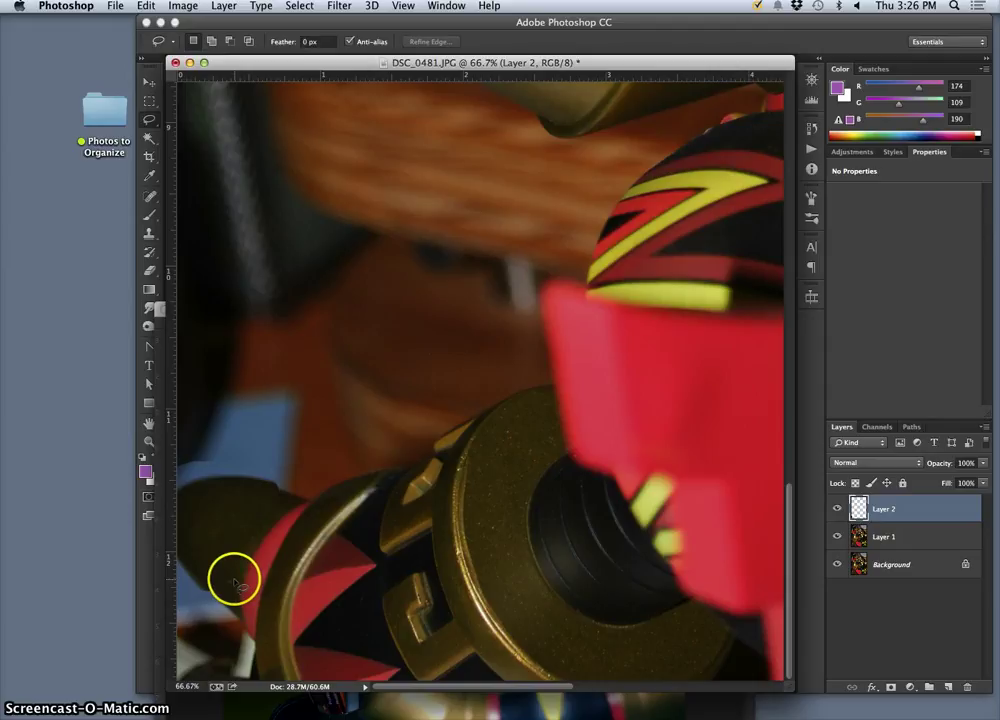
click(149, 270)
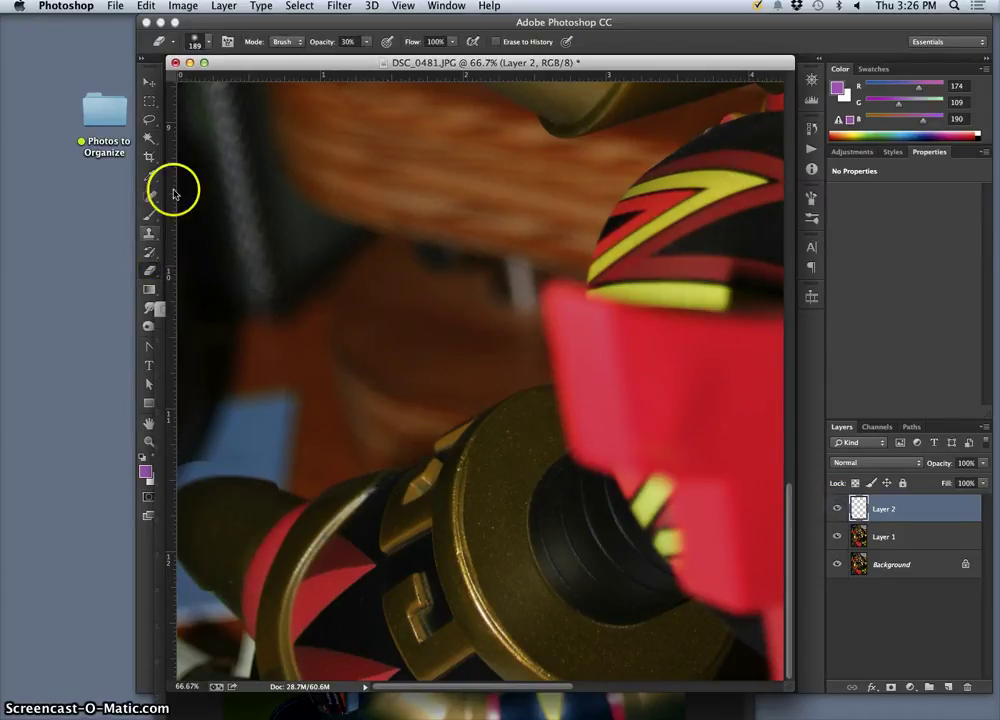
click(208, 46)
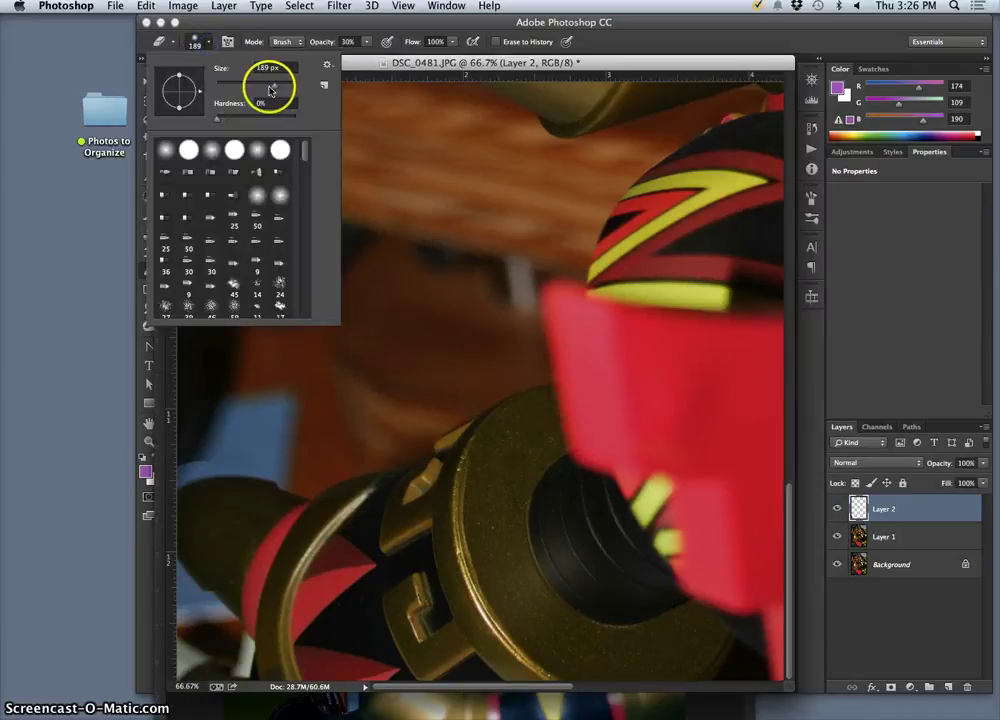
click(282, 474)
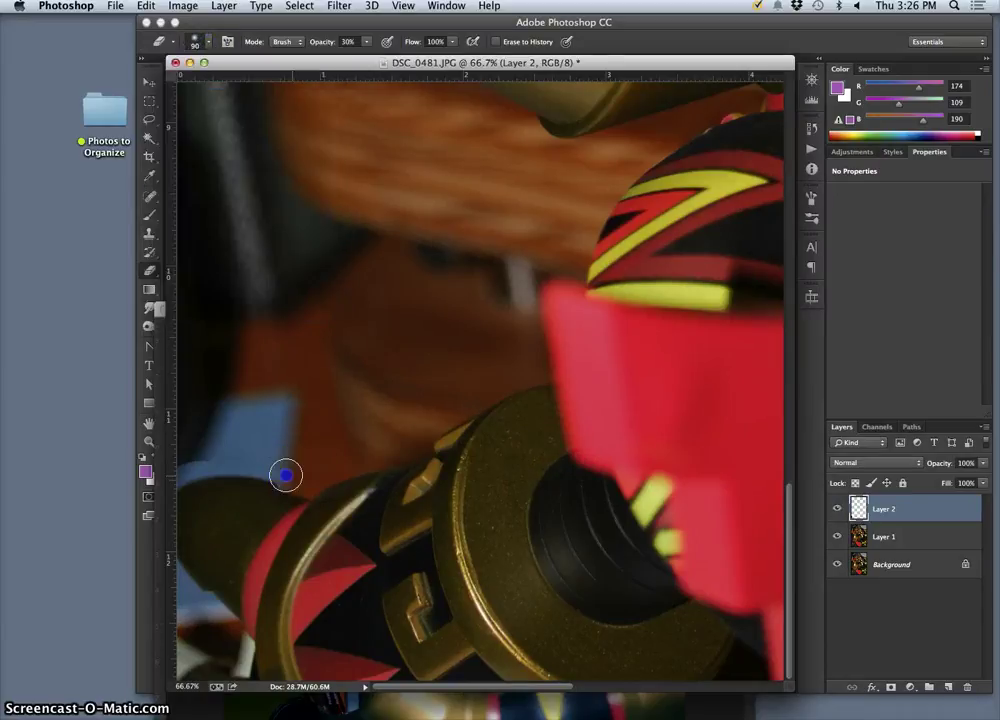
Set the Eraser's opacity to 100% and erase the surplus background above and below the enlarged spike
click(367, 42)
click(274, 476)
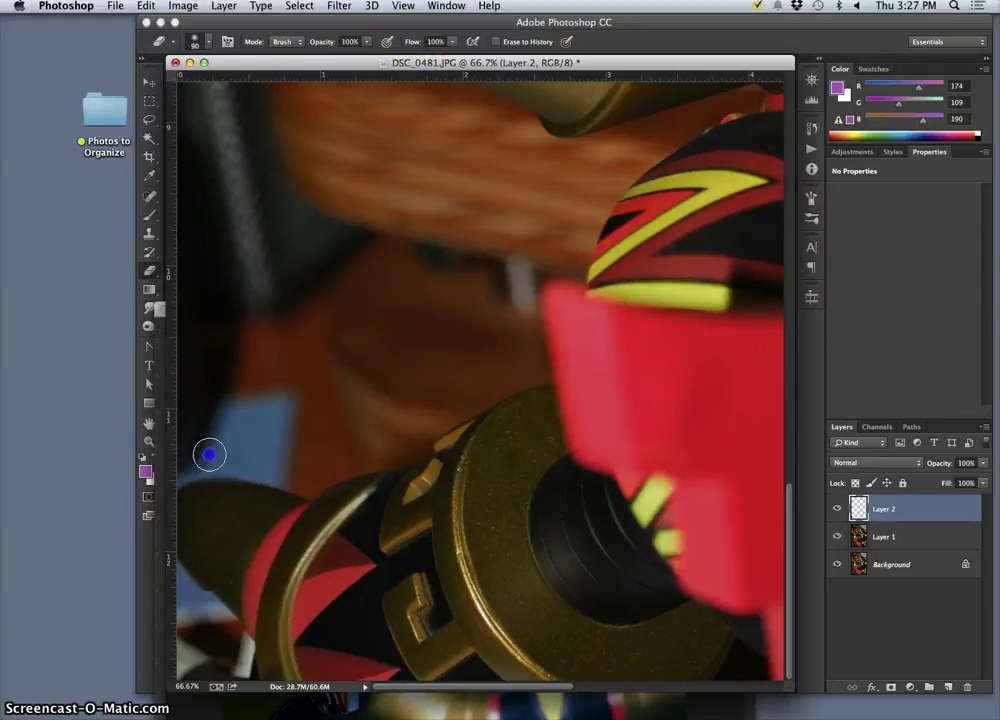
drag(217, 455, 240, 454)
drag(221, 604, 211, 604)
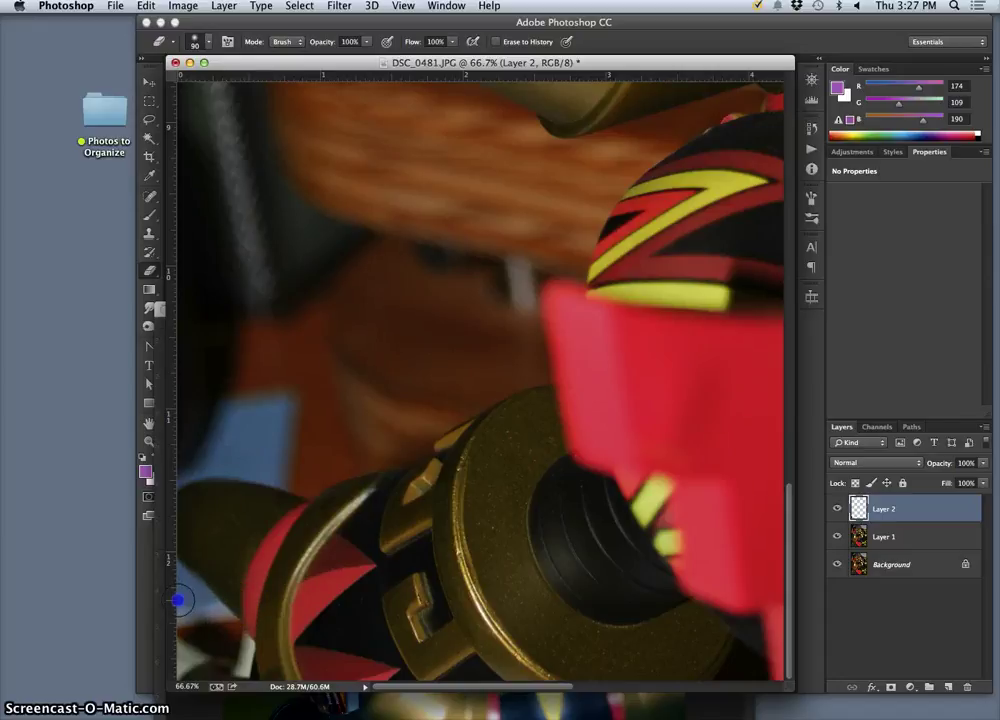
mouse_move(254, 567)
mouse_down()
mouse_move(305, 565)
mouse_move(257, 586)
mouse_move(165, 573)
mouse_move(204, 604)
mouse_up()
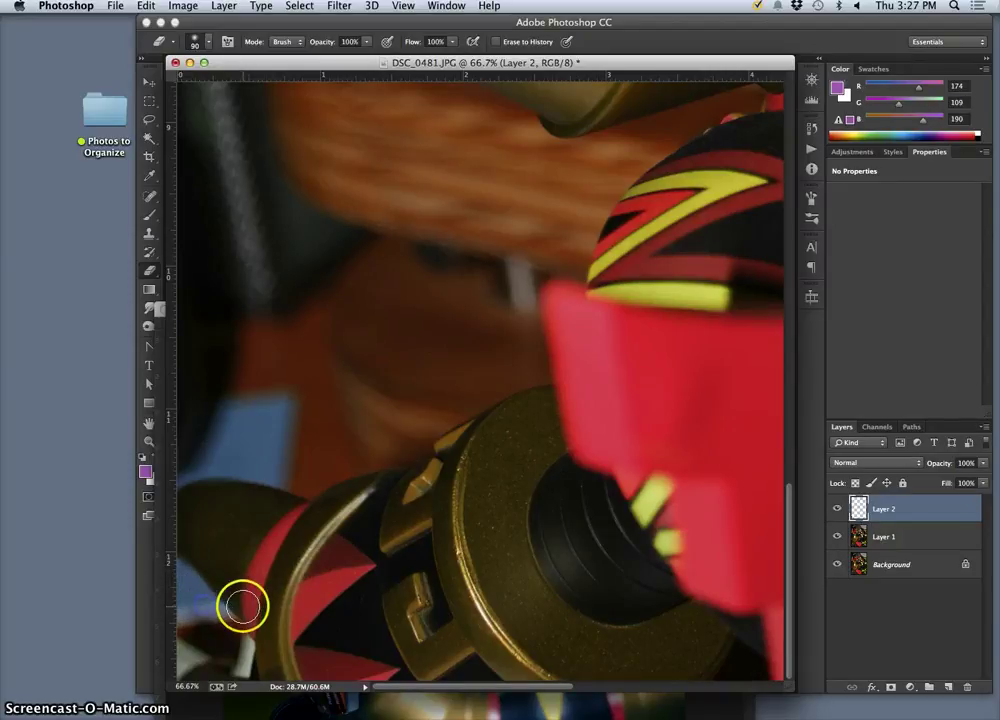
click(181, 580)
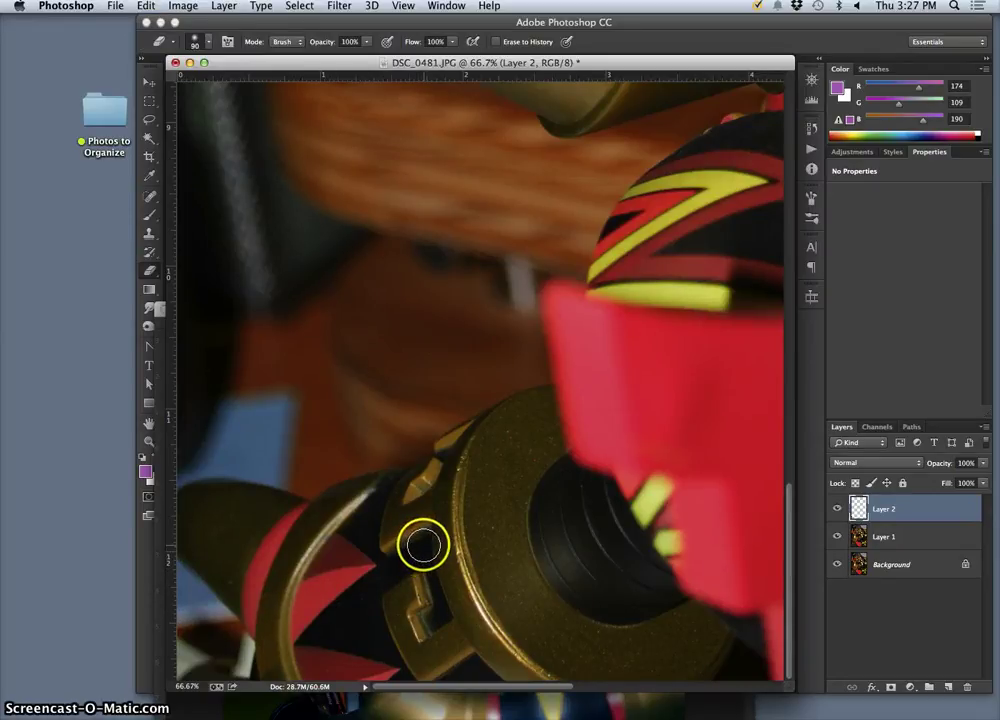
Compare the whole image with Layer 2 hidden and shown to check the enlarged spike
click(149, 82)
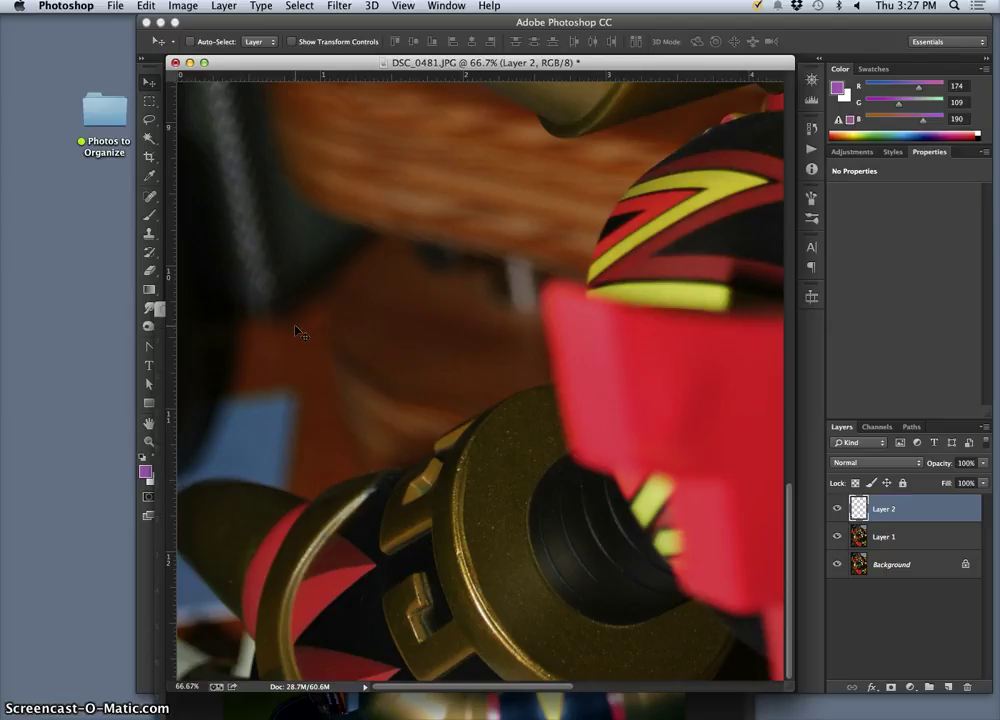
mouse_move(296, 331)
mouse_down()
mouse_move(312, 457)
mouse_move(294, 548)
mouse_move(210, 503)
mouse_move(256, 538)
mouse_up()
key(super+minus)
key(super+minus)
key(super+minus)
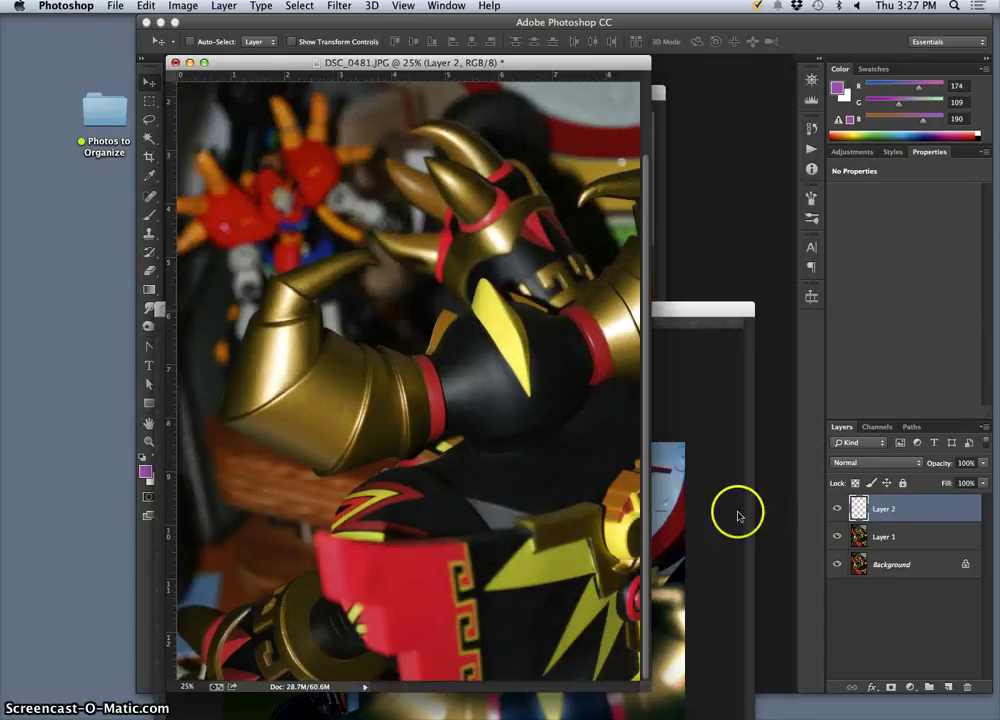
drag(646, 690, 758, 718)
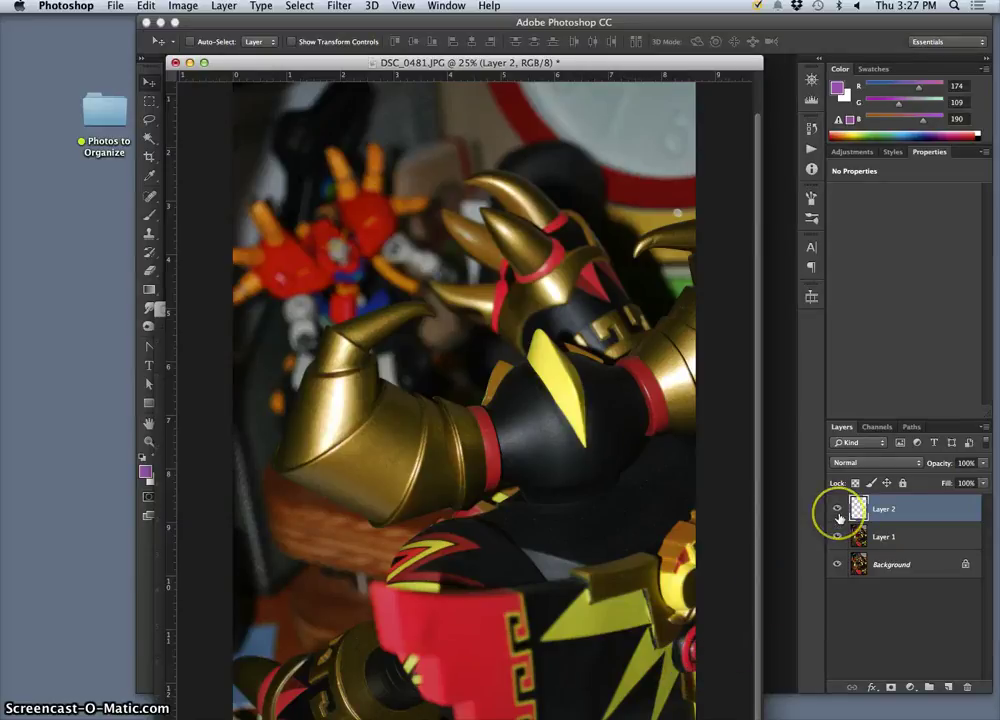
drag(551, 63, 576, 33)
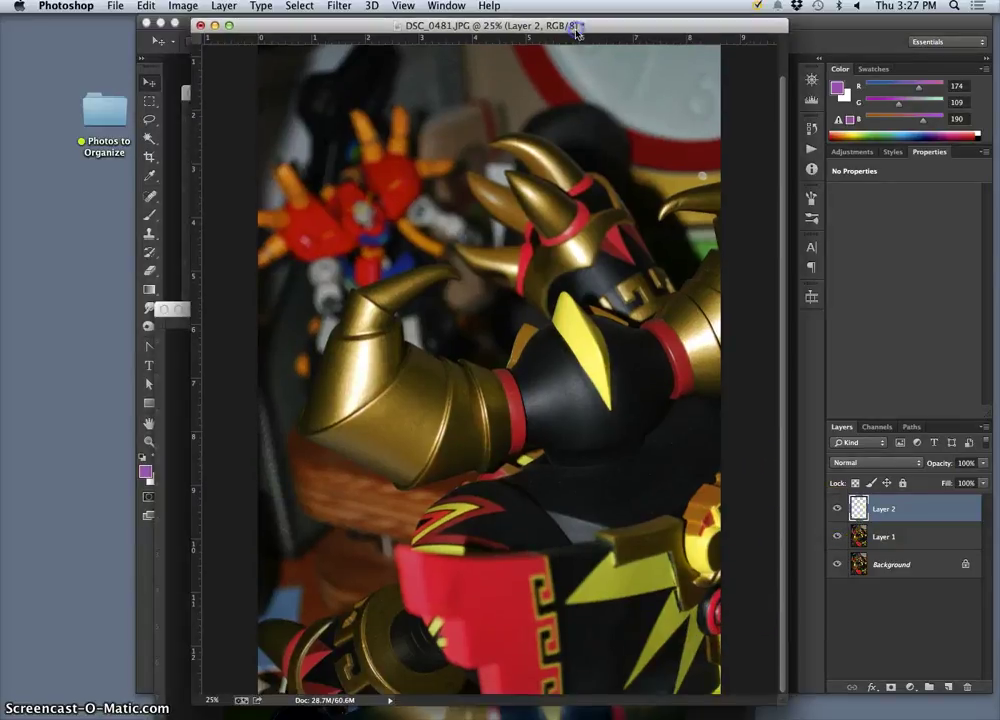
click(836, 509)
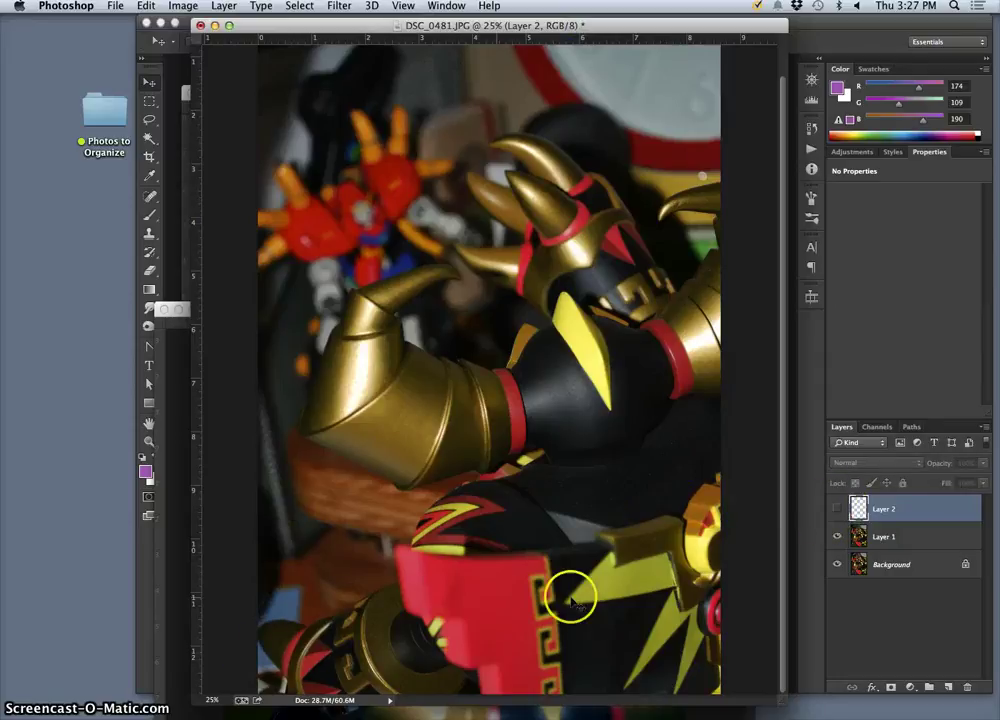
click(836, 509)
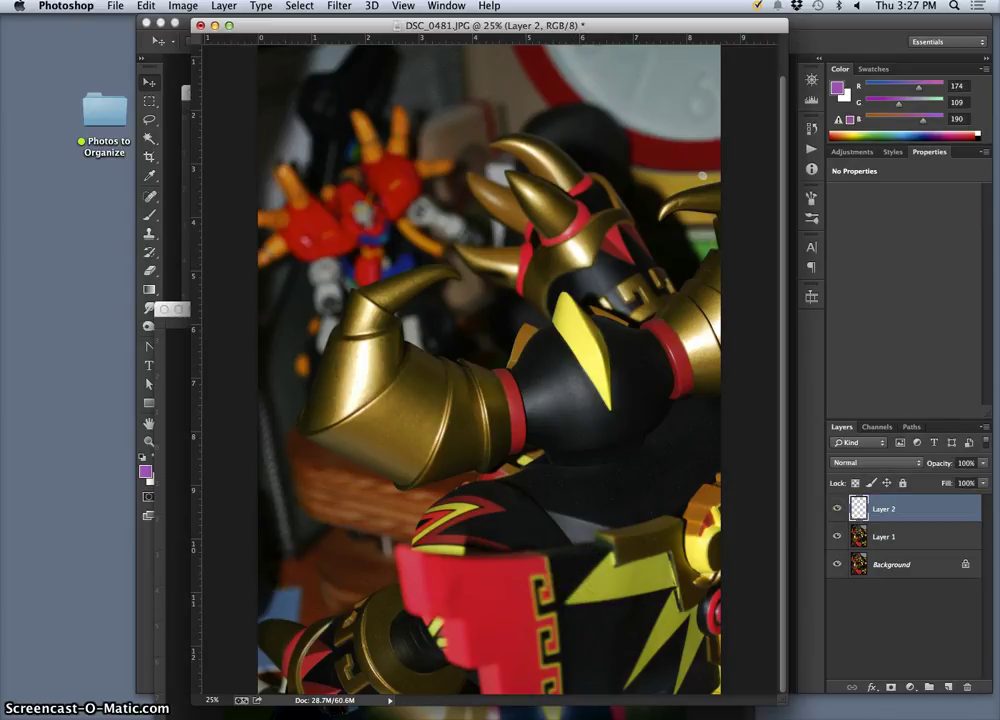
Set up the Dodge tool with a 129 px brush for the dark area around the yellow lightning shapes
key(super+plus)
key(super+plus)
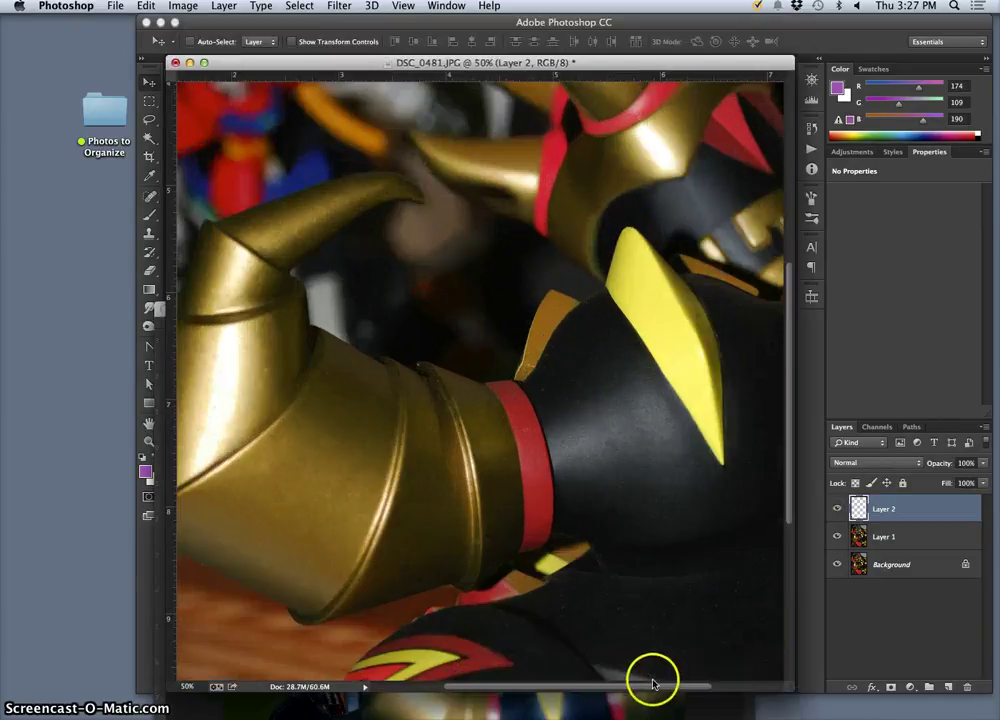
scroll(636, 664, down, 6)
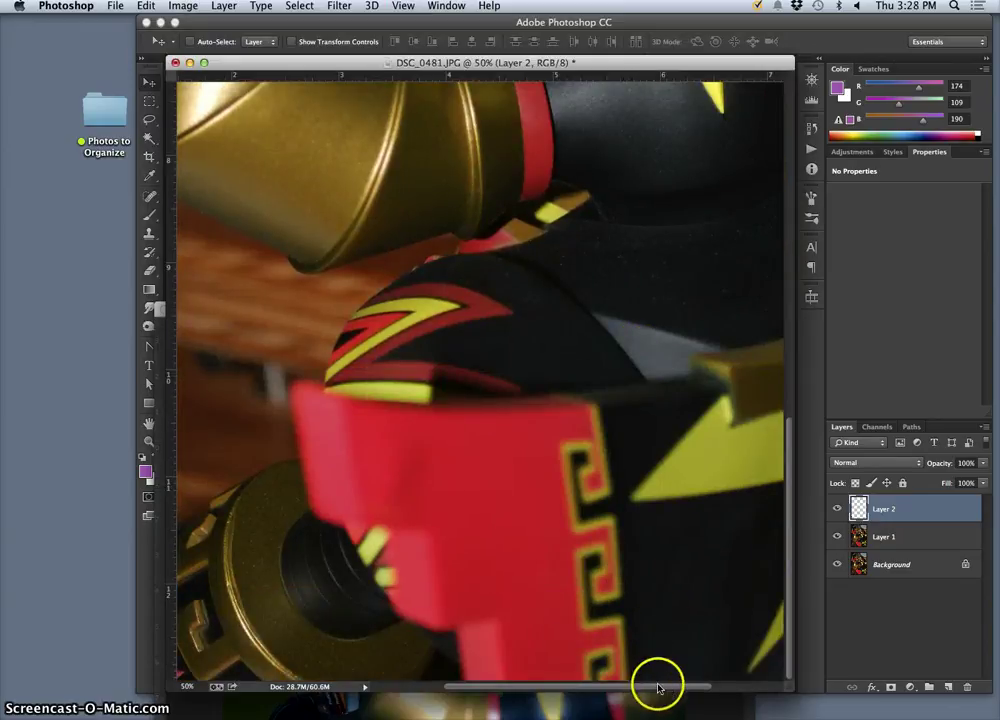
drag(660, 686, 730, 686)
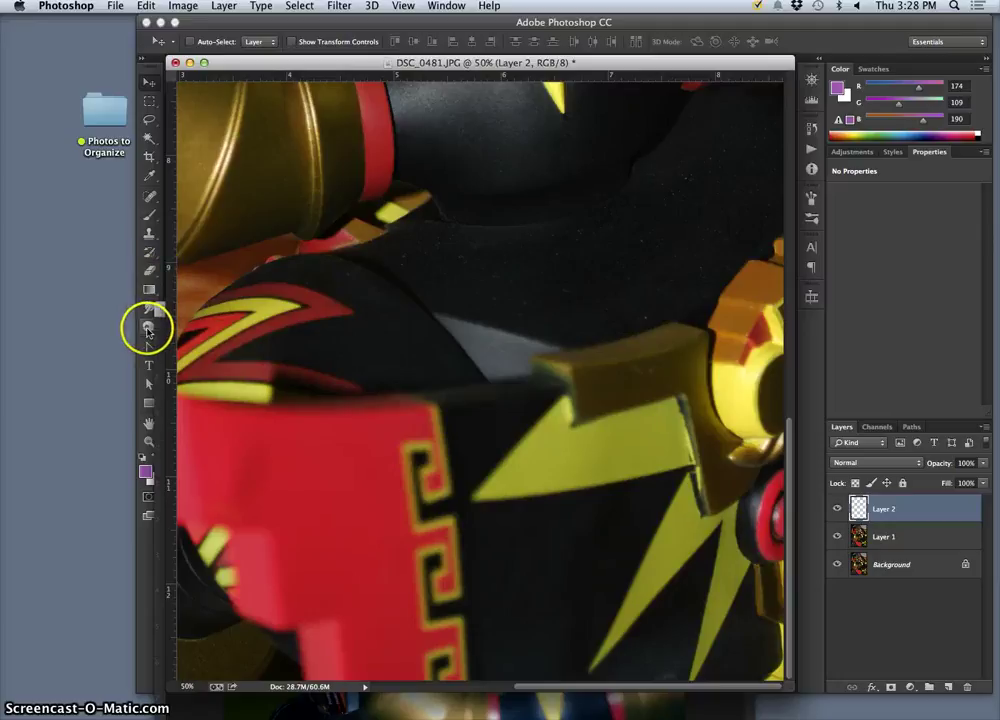
click(147, 328)
click(180, 322)
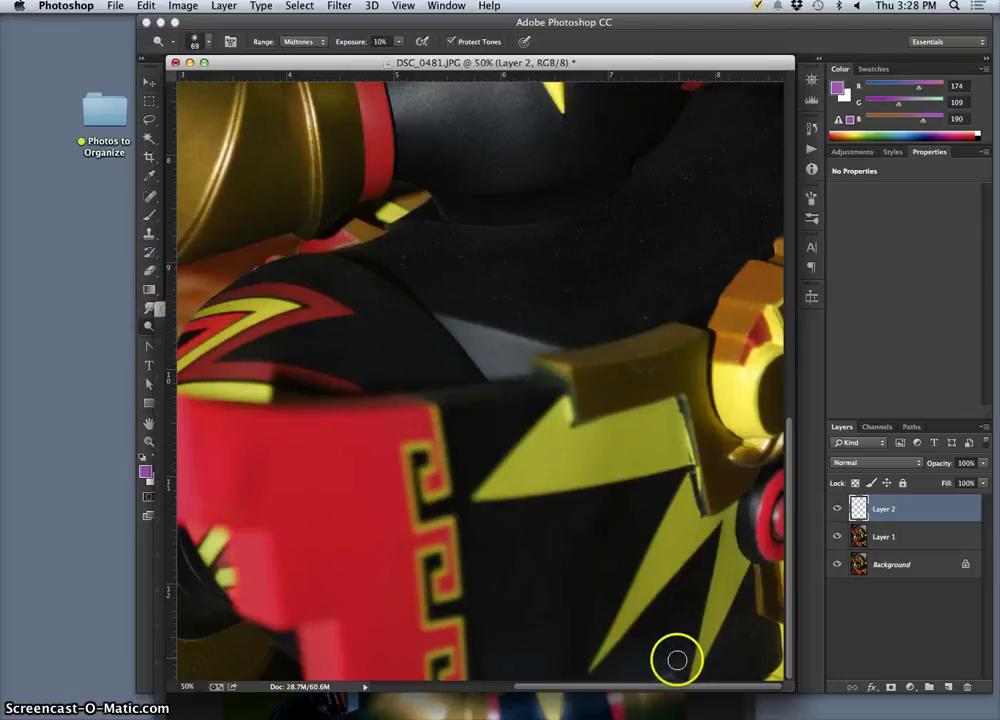
click(208, 43)
drag(241, 80, 257, 89)
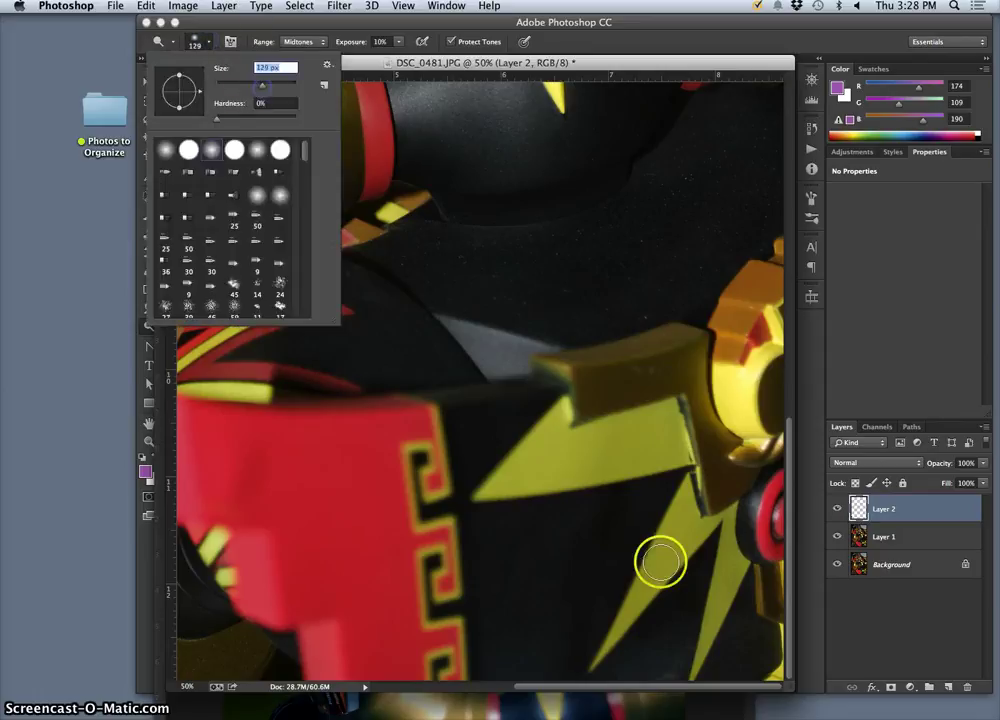
Try to dodge the black areas around the yellow lightning shapes on Layer 2
click(639, 677)
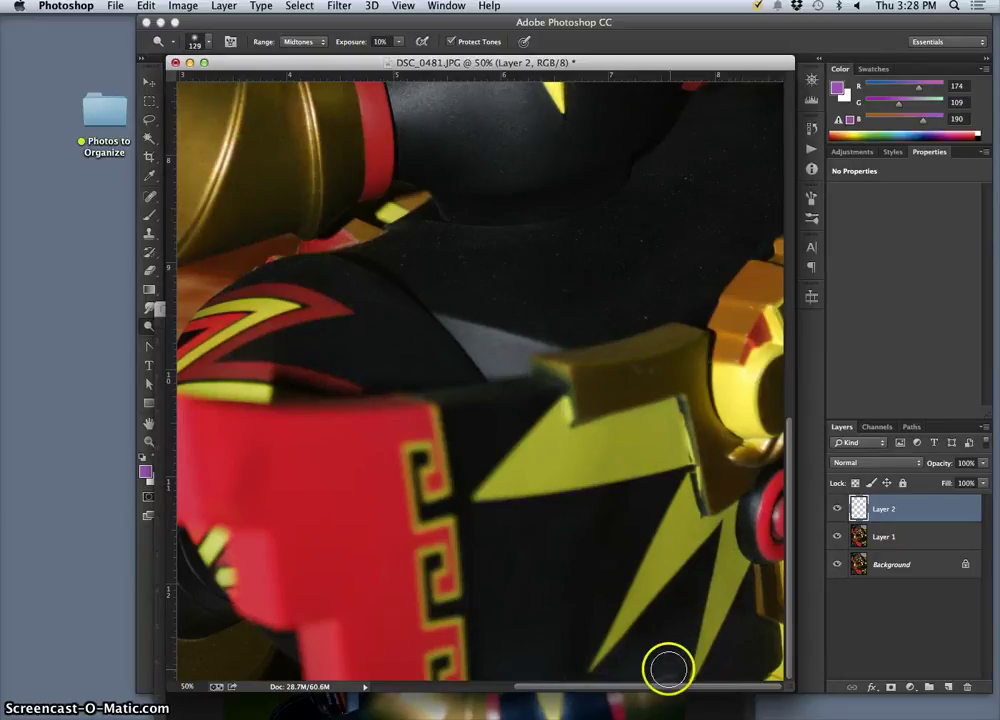
drag(667, 654, 641, 674)
drag(696, 620, 743, 620)
click(721, 667)
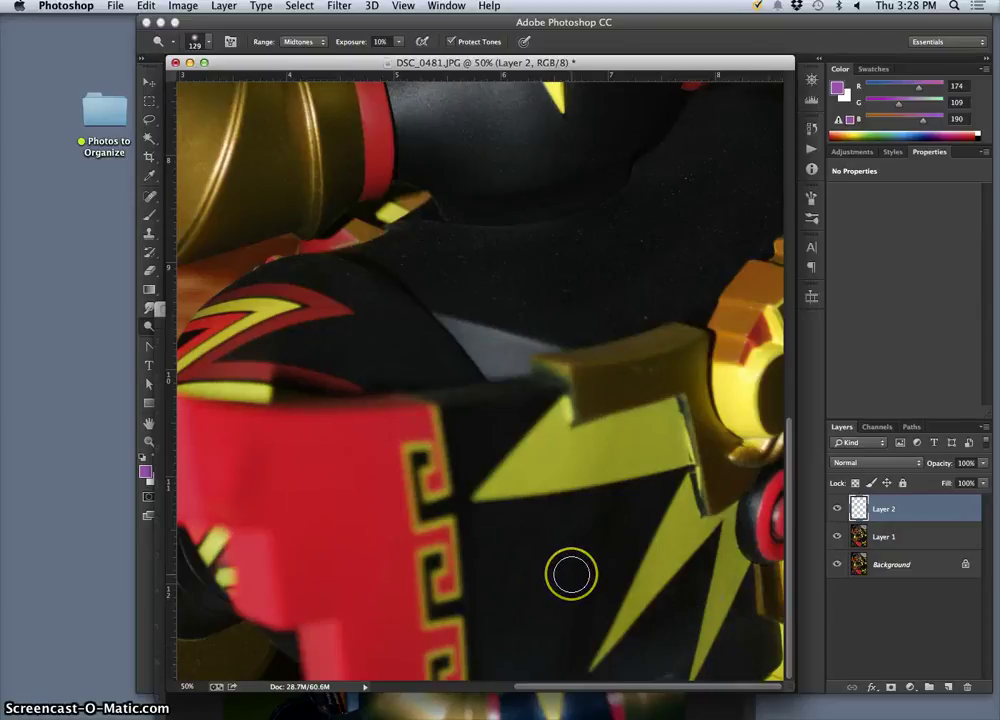
Dodge the black areas around the yellow lightning shapes on Layer 1 along the photo's lower edge
key(super+minus)
key(super+minus)
key(super+minus)
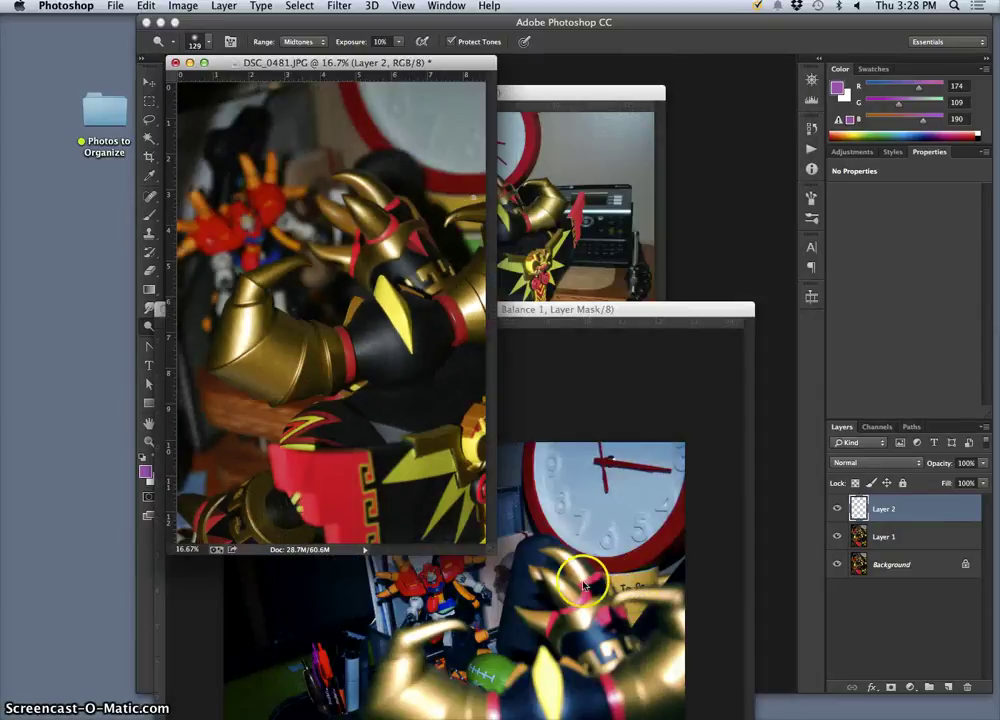
drag(493, 550, 704, 700)
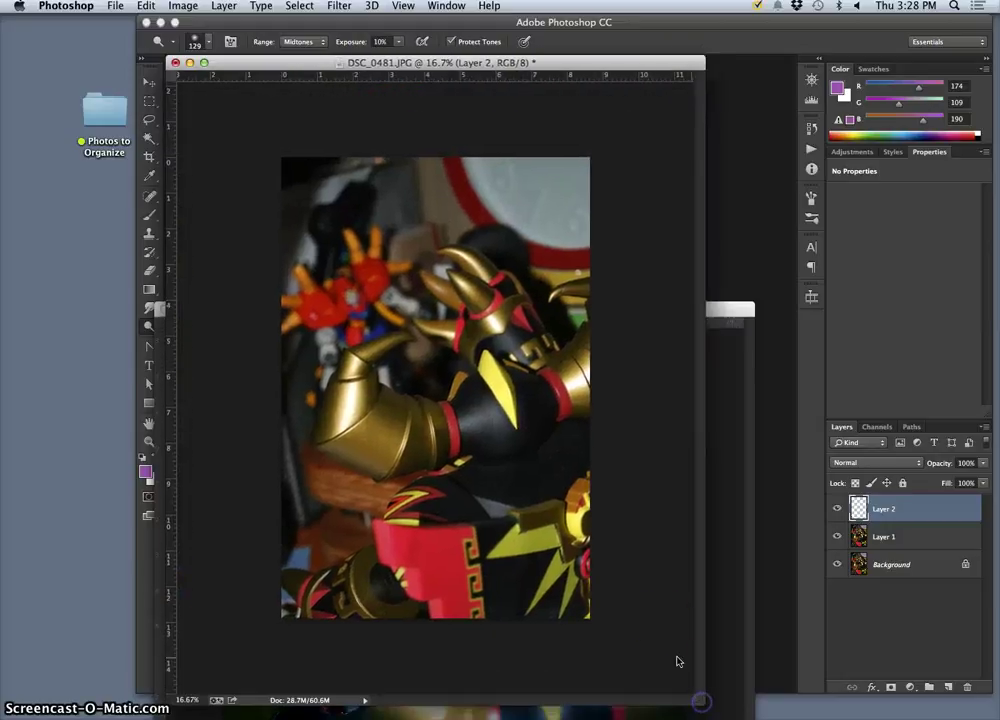
click(890, 538)
mouse_move(541, 595)
mouse_down()
mouse_move(553, 610)
mouse_move(512, 625)
mouse_up()
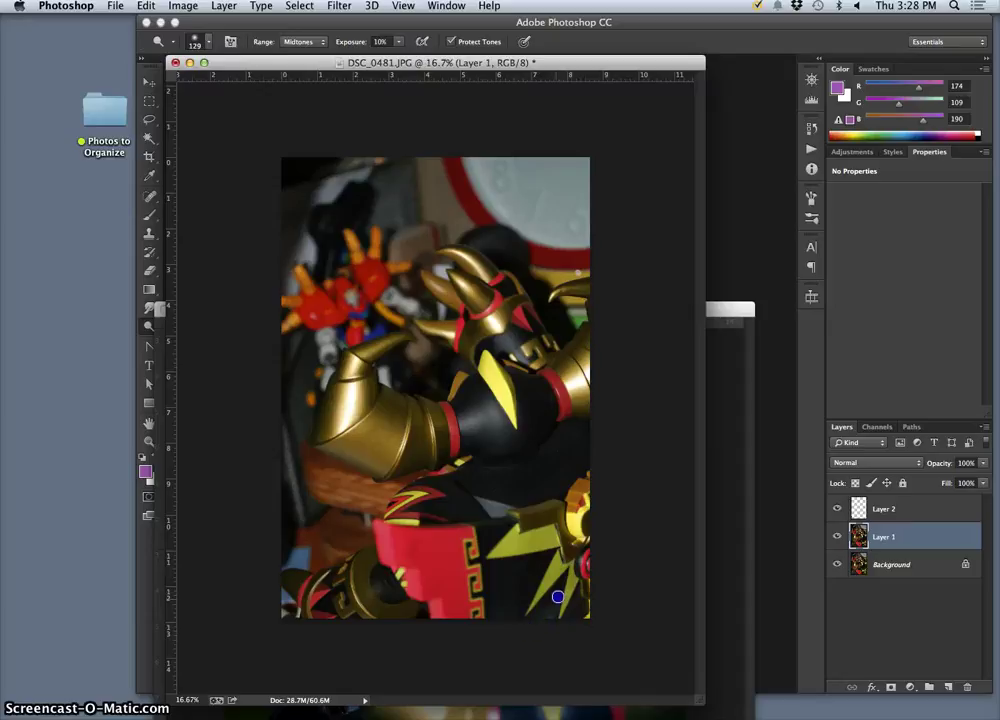
drag(498, 628, 500, 622)
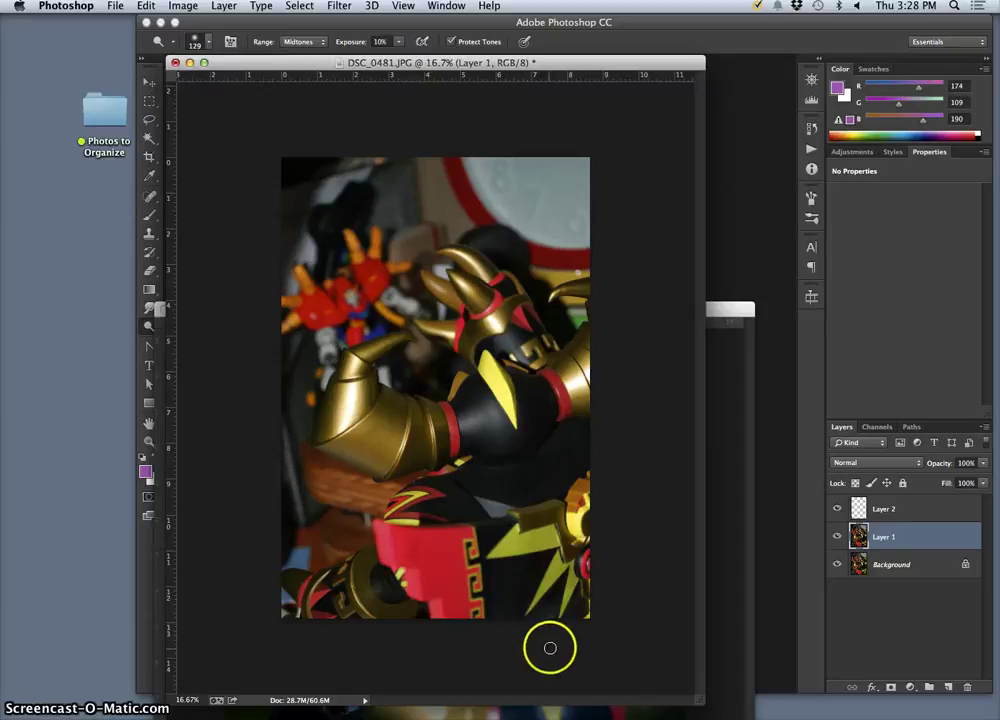
Compare Layer 1 hidden and shown, and dodge more of the black areas around the yellow lightning shapes at the lower edge
key(super+equal)
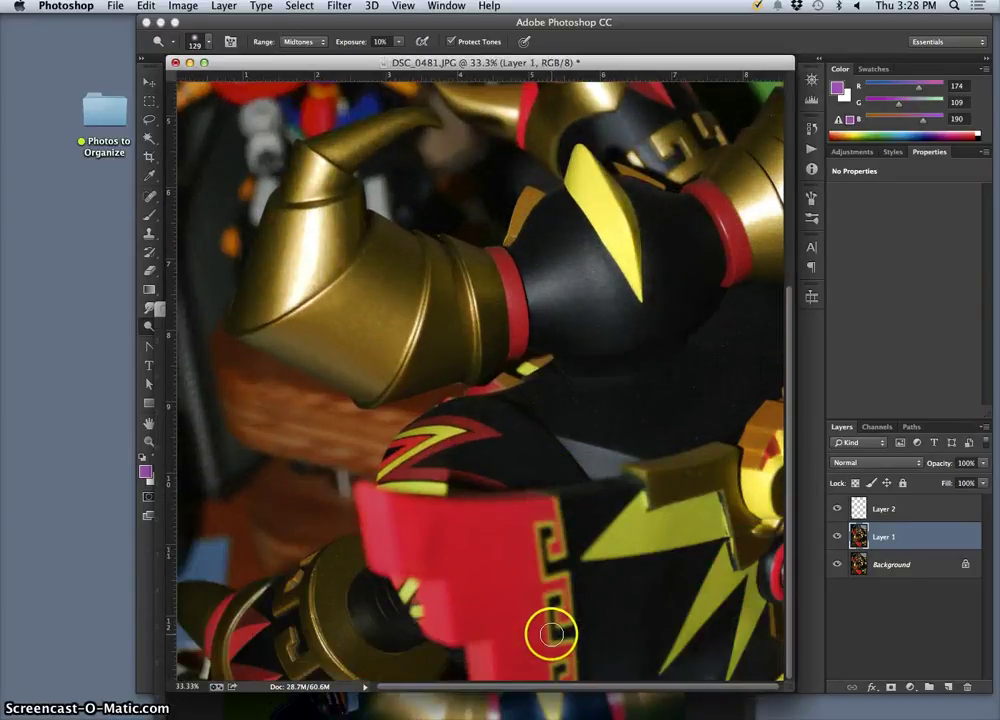
click(838, 537)
click(838, 537)
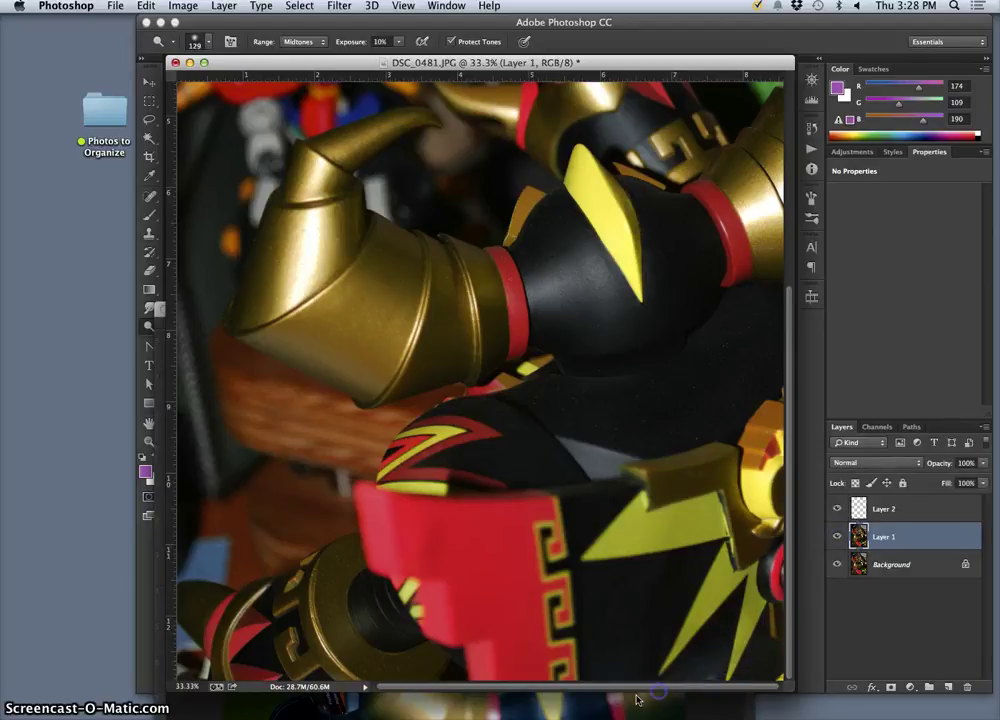
click(715, 652)
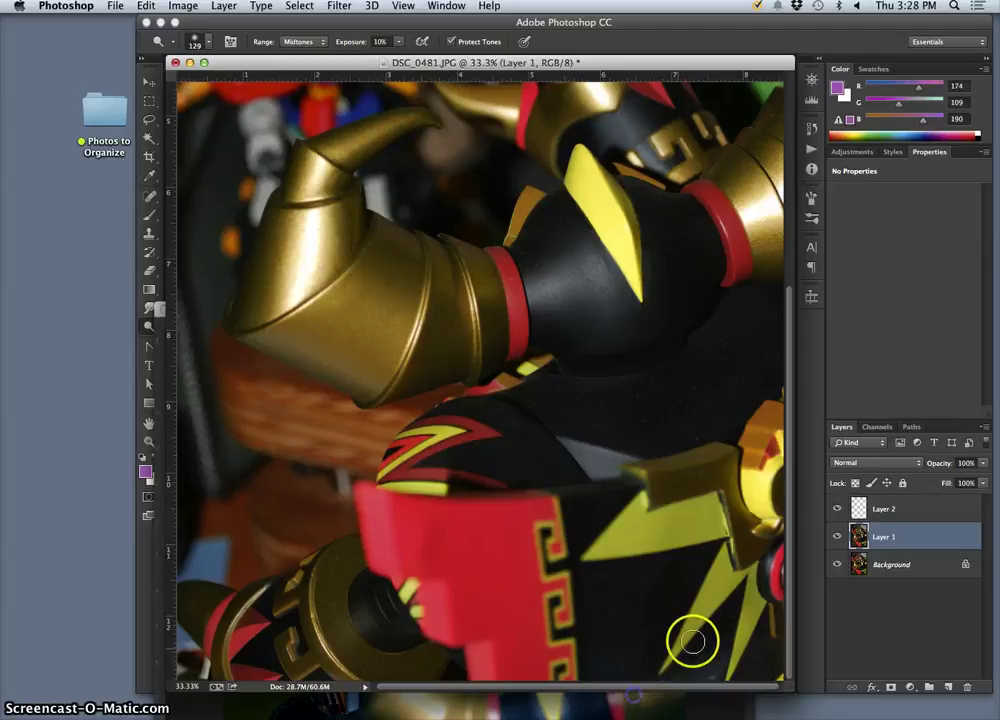
drag(707, 630, 641, 687)
drag(670, 626, 620, 676)
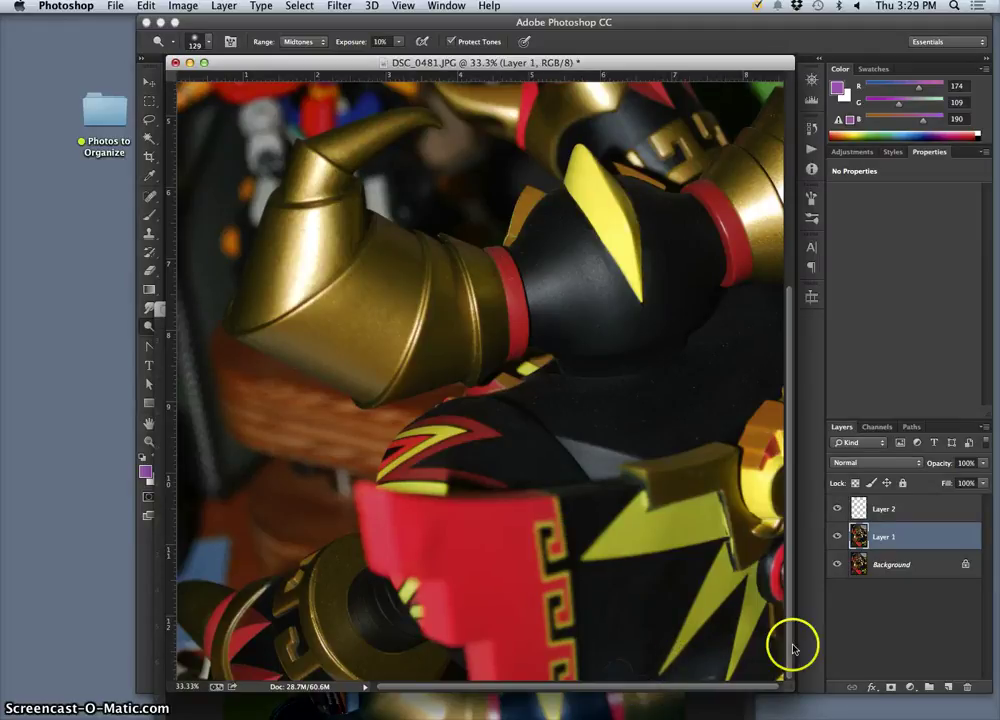
Burn the black areas by the yellow lightning shapes with a 33 px Burn tool brush, and compare Layer 1 hidden and shown
drag(150, 326, 185, 336)
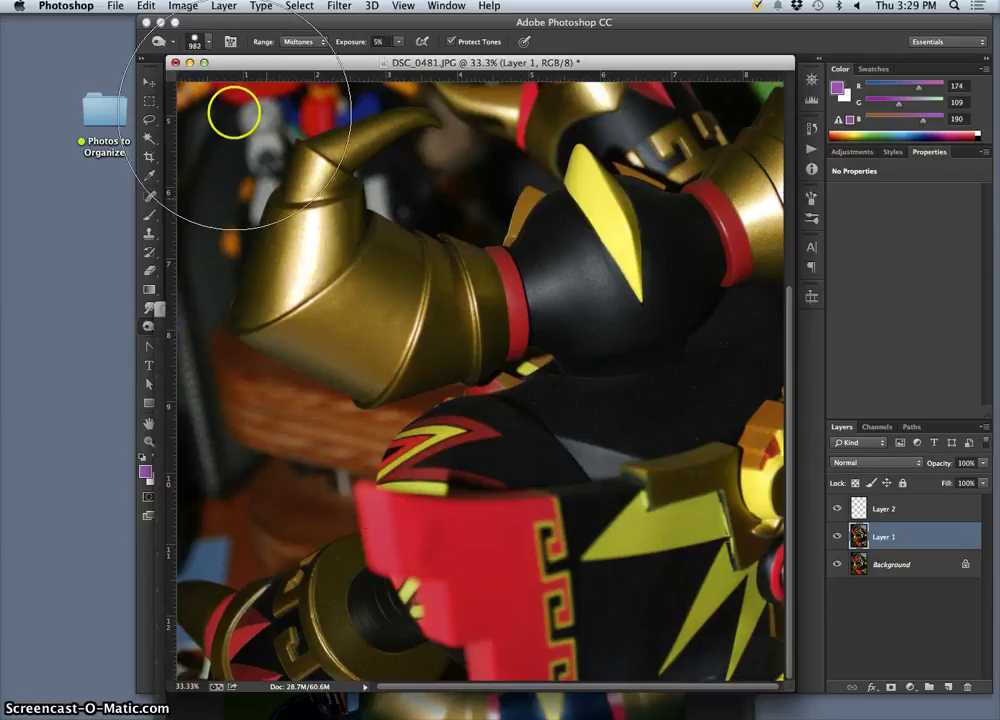
click(207, 42)
click(231, 86)
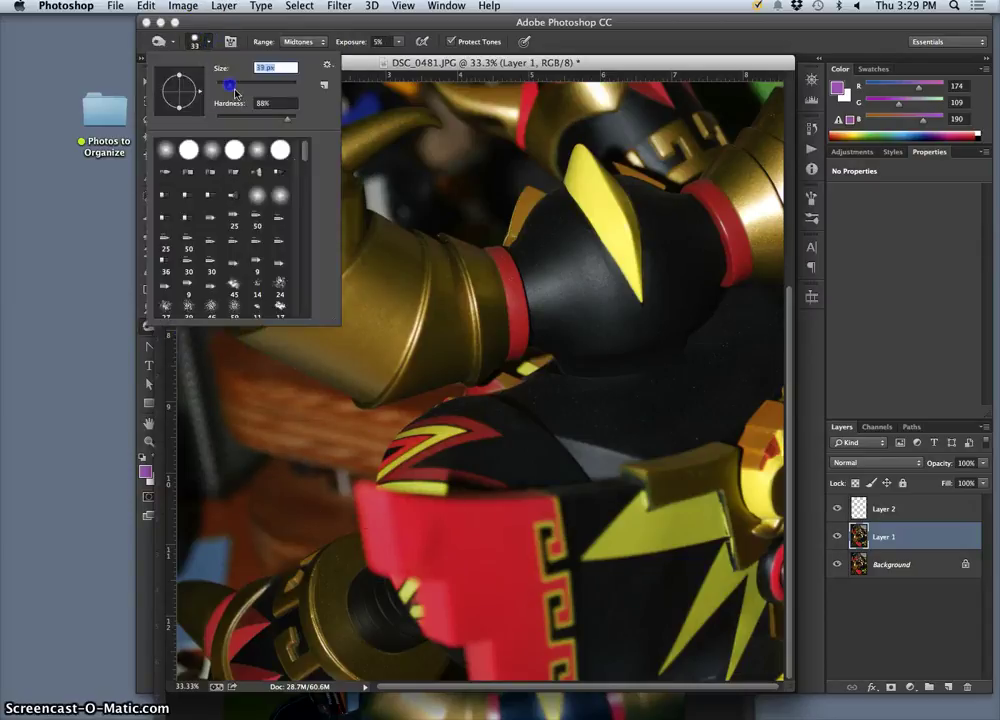
click(714, 678)
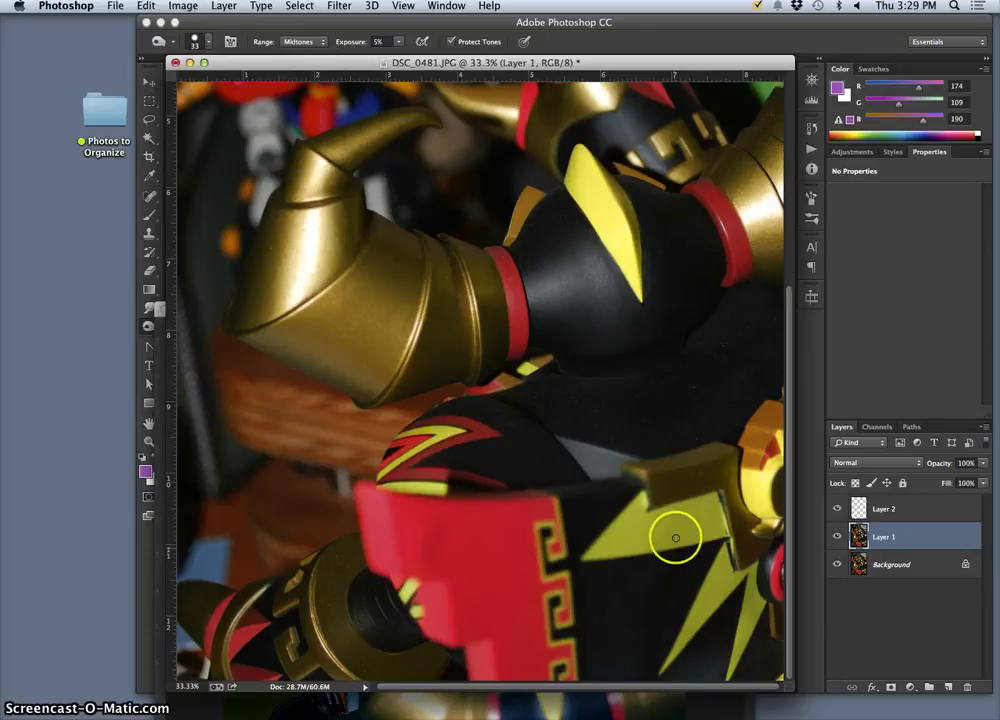
key(super+minus)
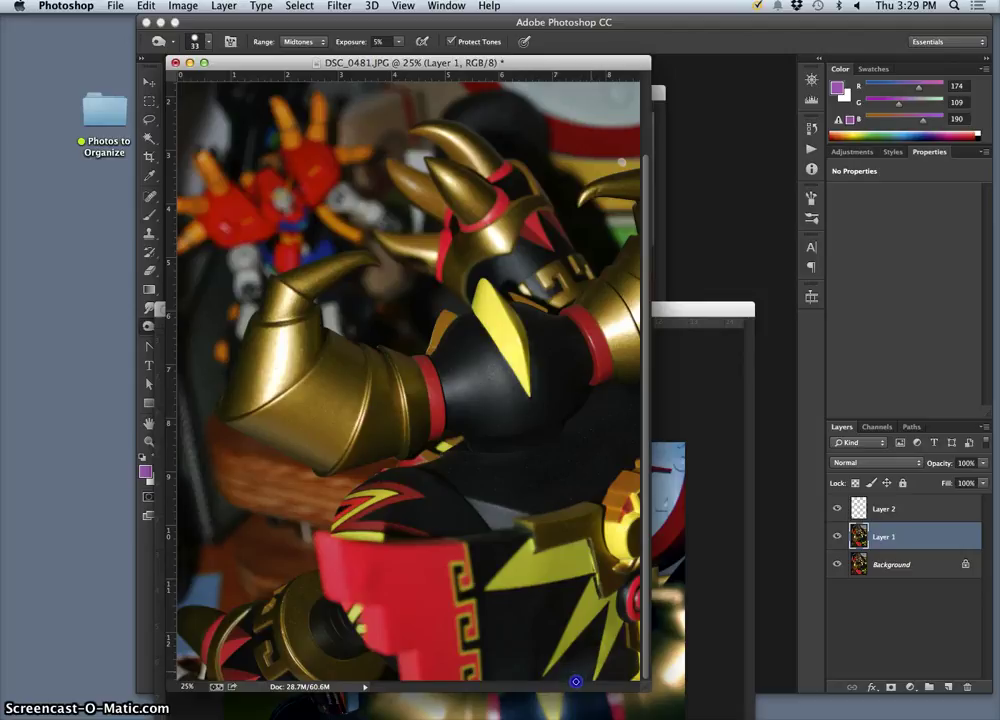
mouse_move(591, 671)
mouse_down()
mouse_move(518, 703)
mouse_move(581, 686)
mouse_up()
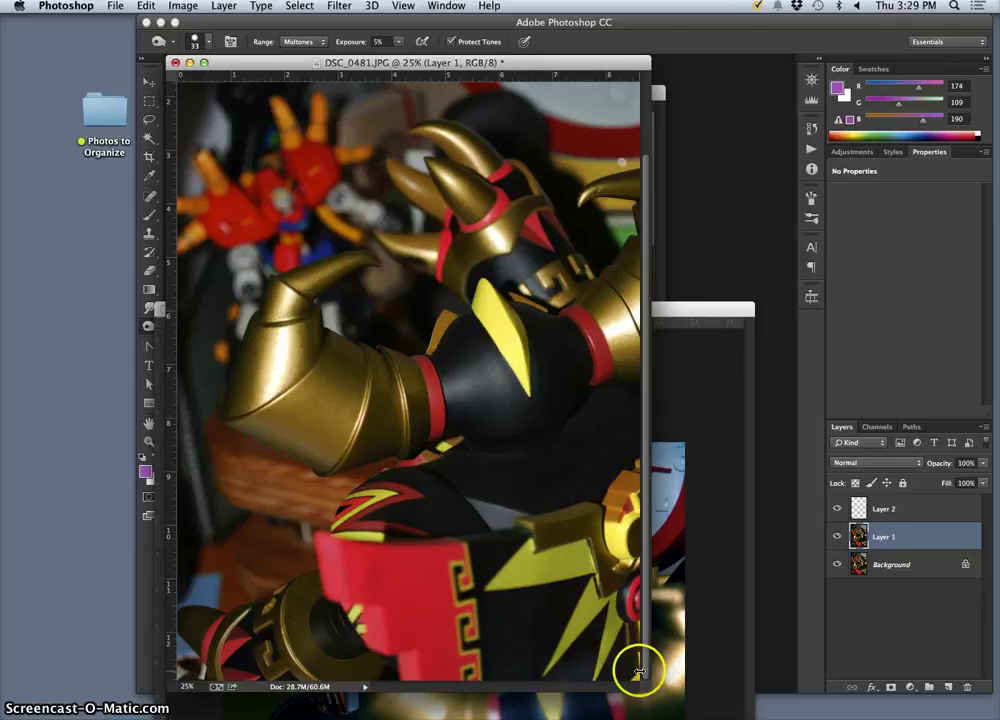
click(838, 537)
click(838, 537)
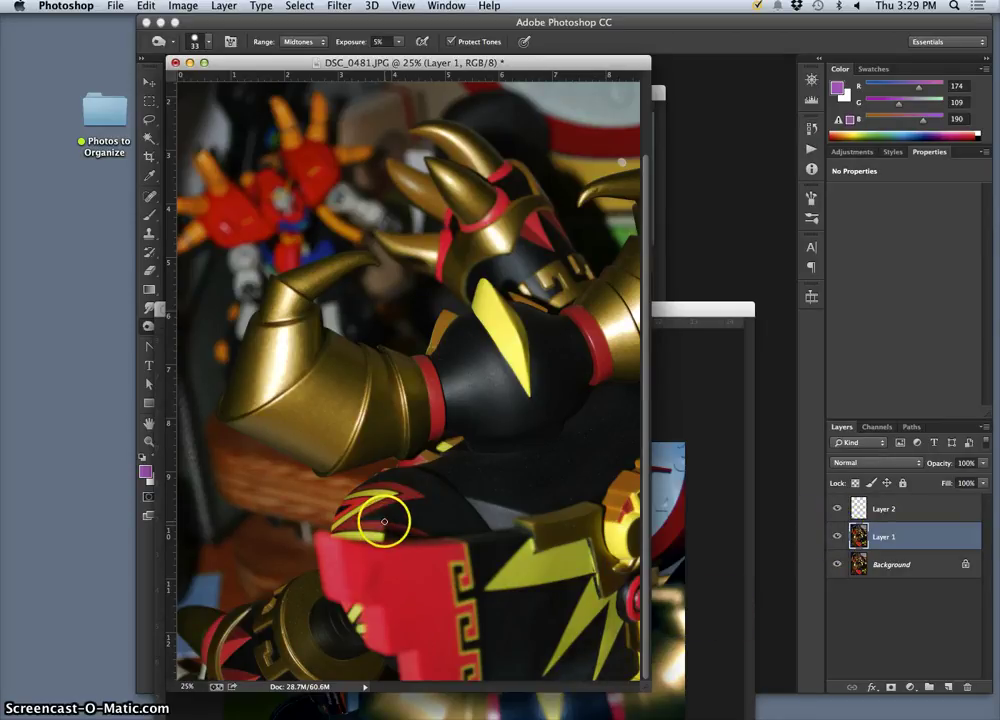
Enlarge the Burn brush to 69 px and darken the background around the figure's gold helmet horns on Layer 1
click(377, 347)
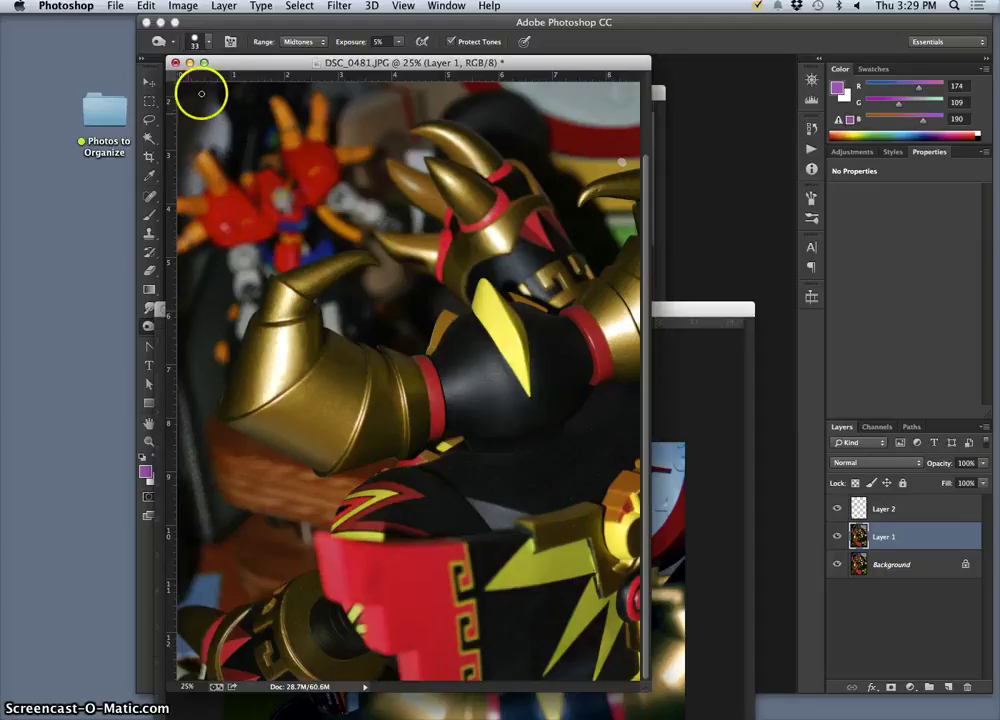
drag(228, 67, 248, 68)
click(208, 41)
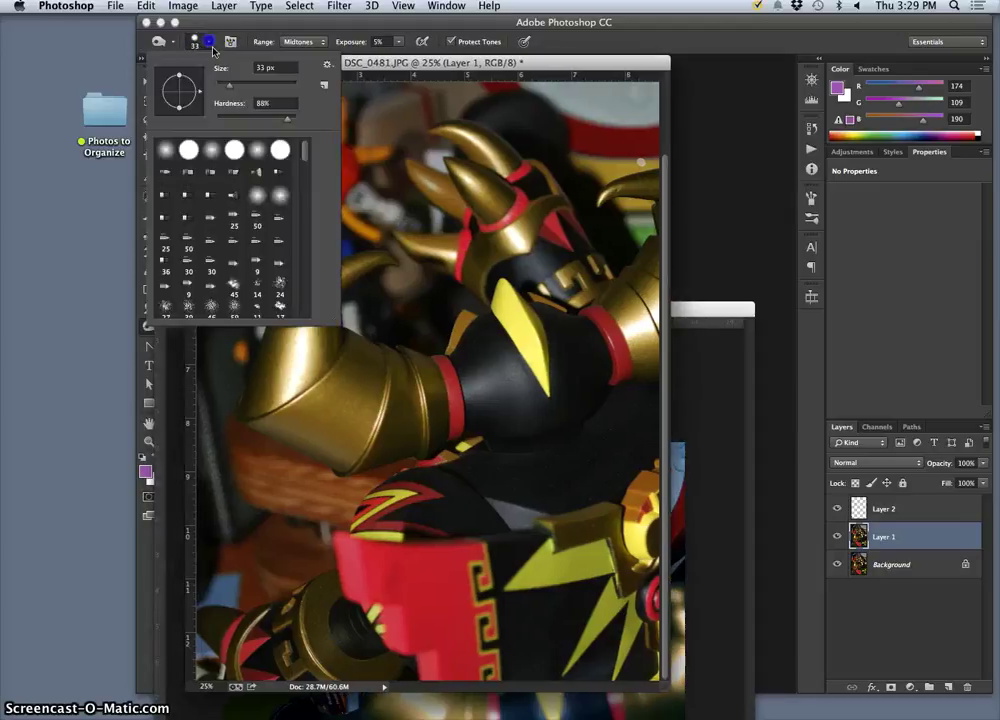
click(440, 178)
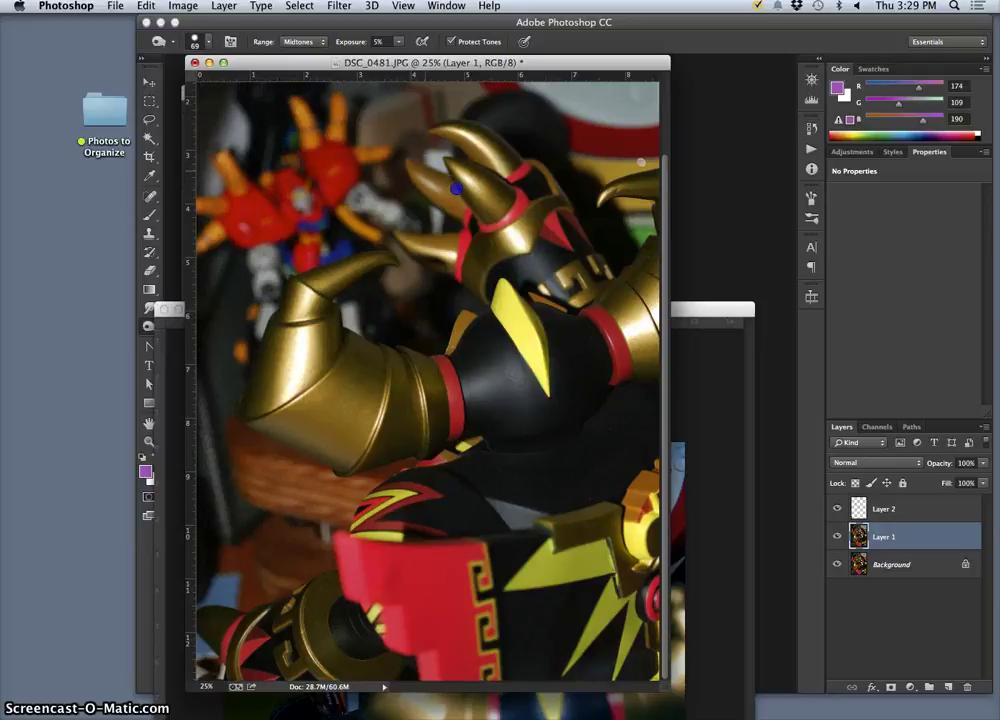
drag(460, 209, 461, 207)
drag(466, 147, 432, 130)
click(445, 211)
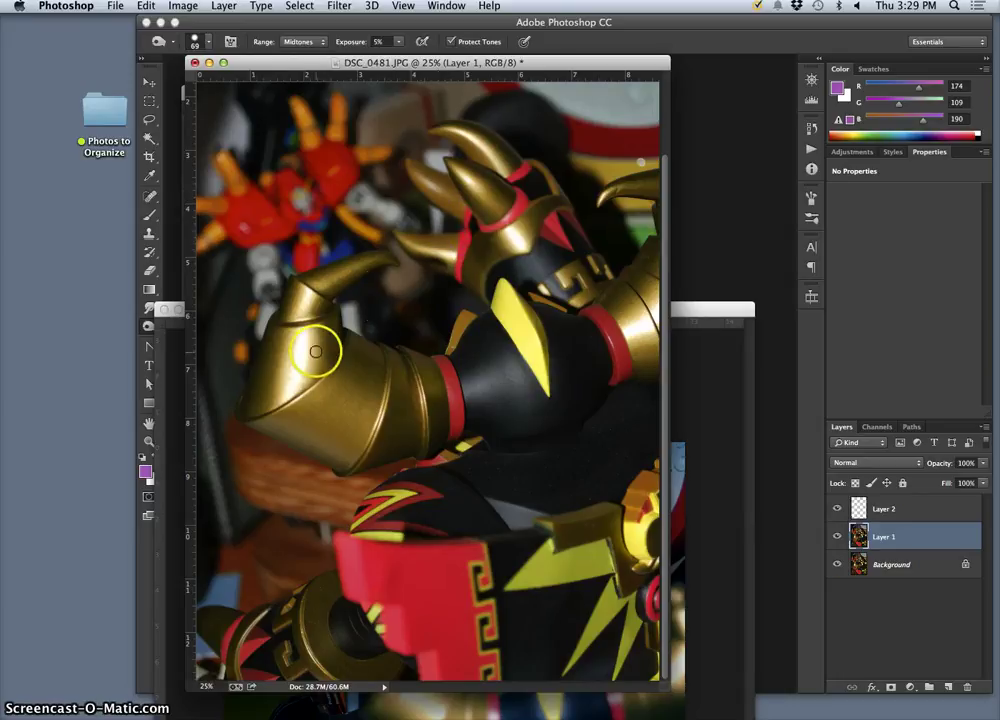
drag(487, 240, 450, 257)
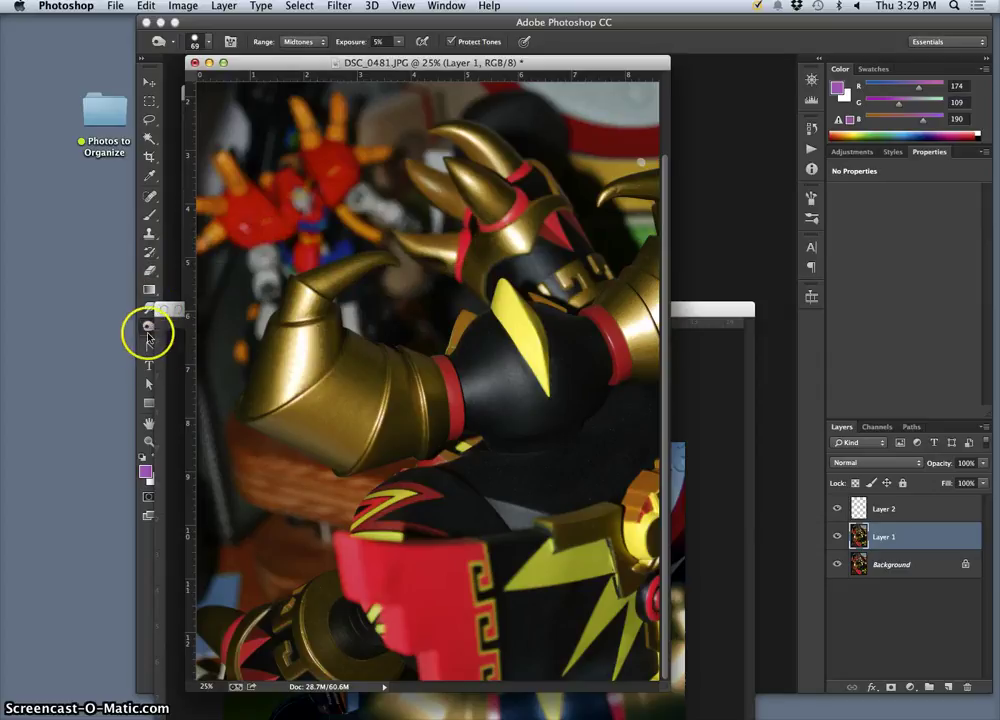
Try burning the background between and below the horns further, and revert to an earlier burn stroke in the history
click(147, 330)
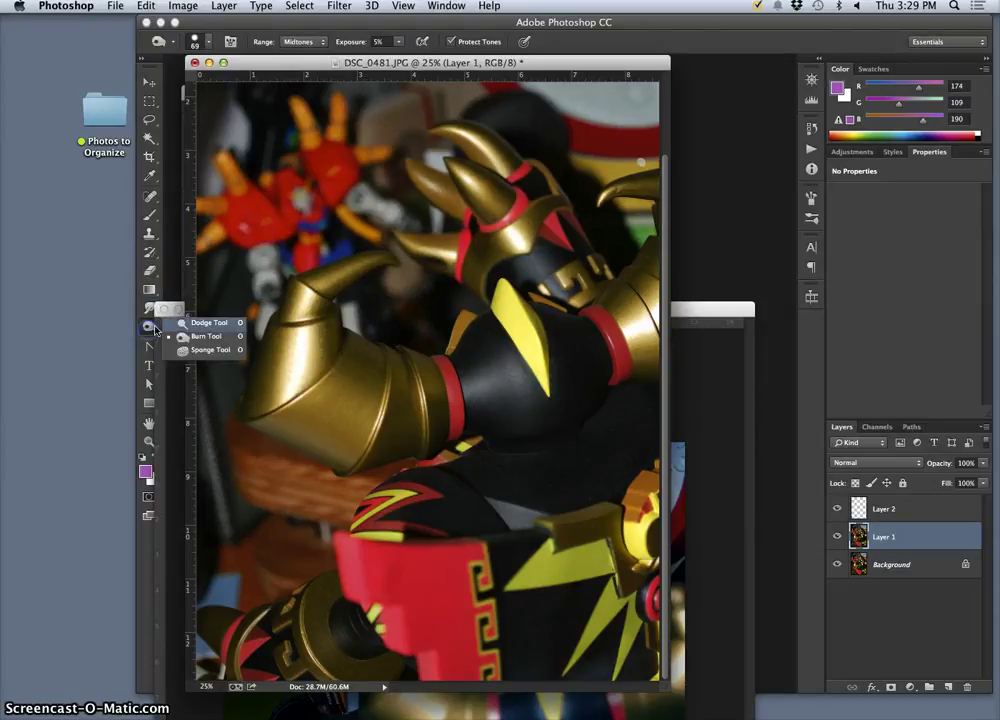
click(428, 160)
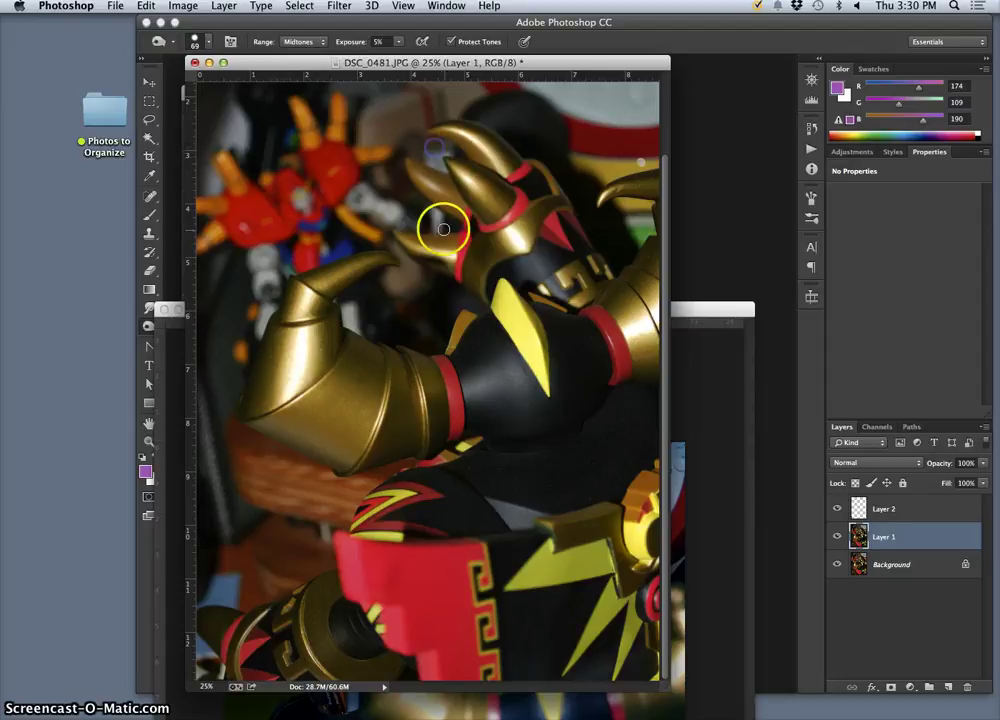
mouse_move(441, 221)
mouse_down()
mouse_move(428, 158)
mouse_move(457, 202)
mouse_move(482, 194)
mouse_move(437, 166)
mouse_move(422, 237)
mouse_move(415, 222)
mouse_move(433, 228)
mouse_move(393, 243)
mouse_up()
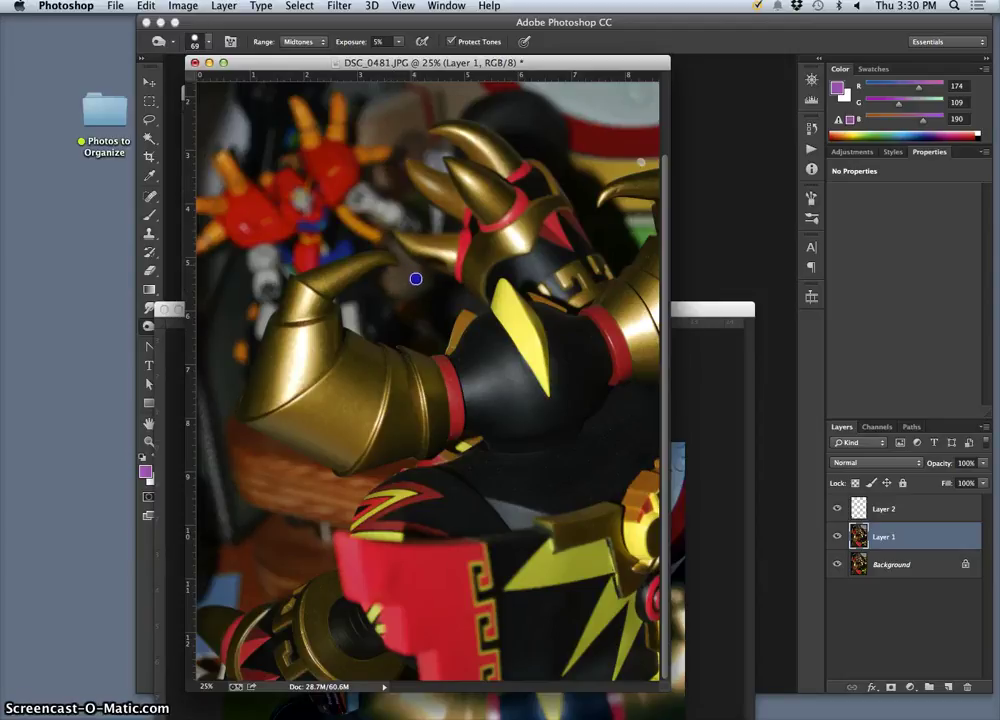
mouse_move(412, 275)
mouse_down()
mouse_move(433, 305)
mouse_move(405, 319)
mouse_move(416, 283)
mouse_up()
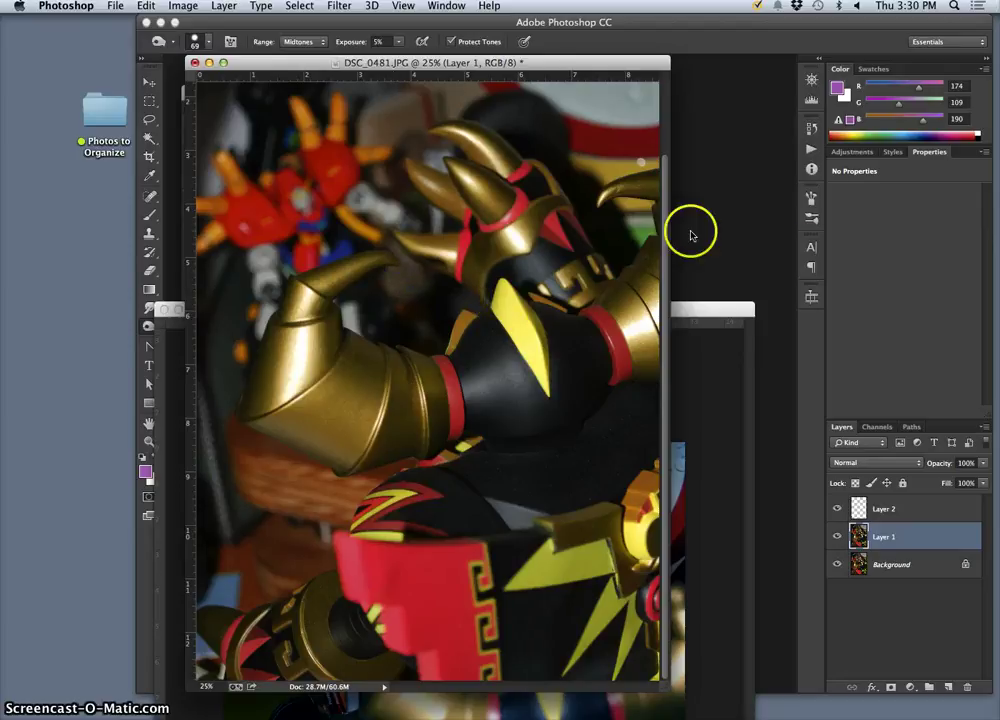
click(807, 138)
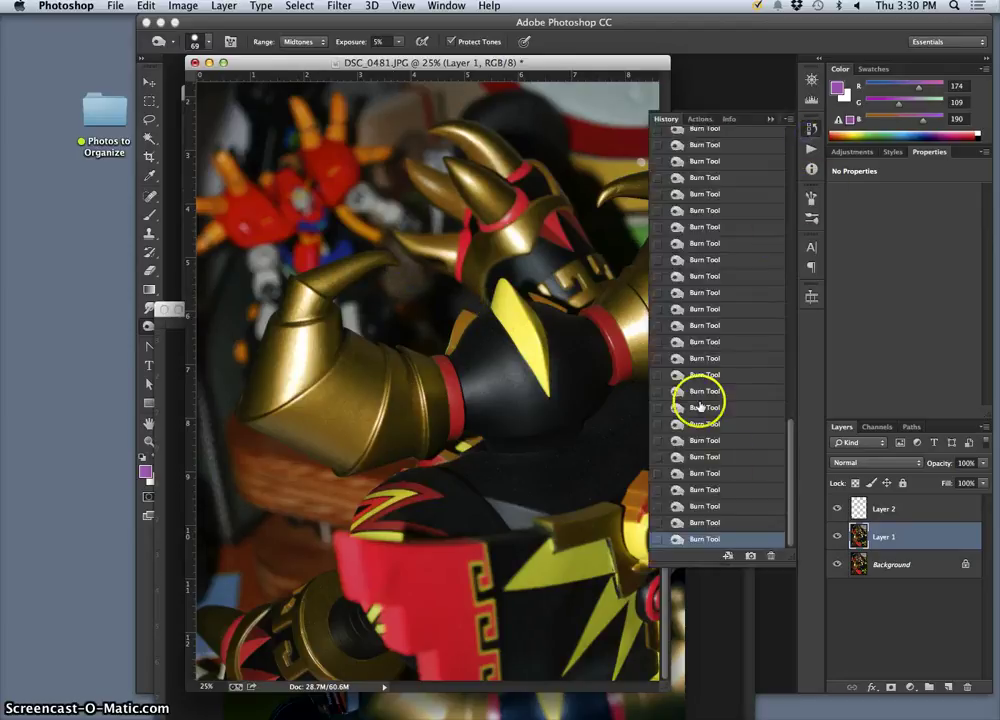
click(707, 309)
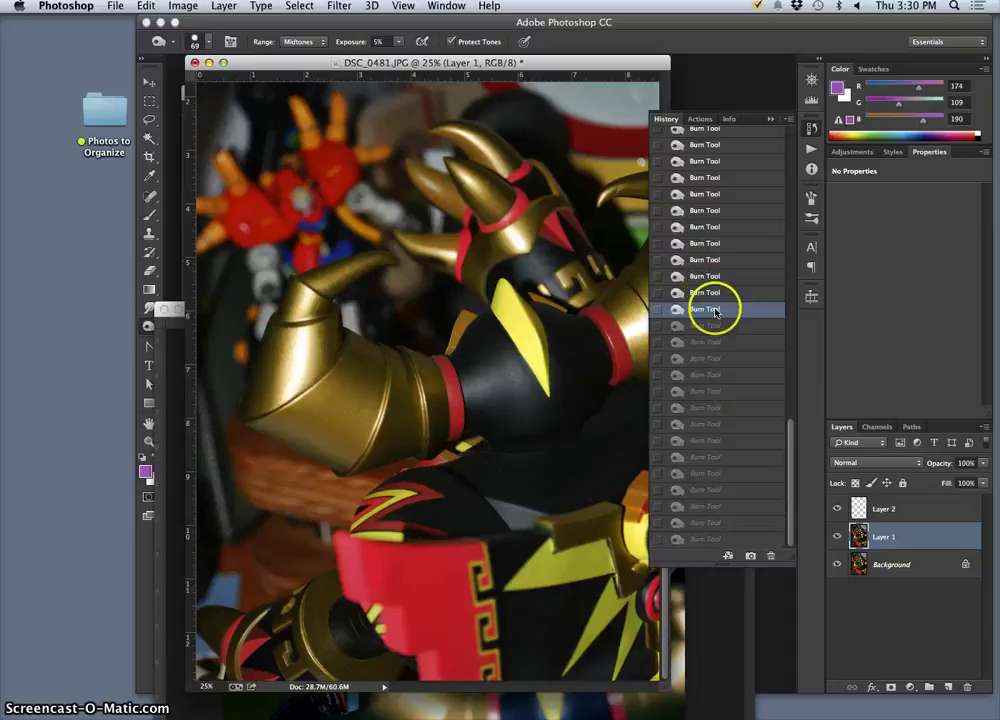
Burn the background between and below the helmet horns with a soft 186 px brush at 0% hardness
click(198, 41)
mouse_move(252, 84)
mouse_down()
mouse_move(262, 85)
mouse_move(203, 114)
mouse_up()
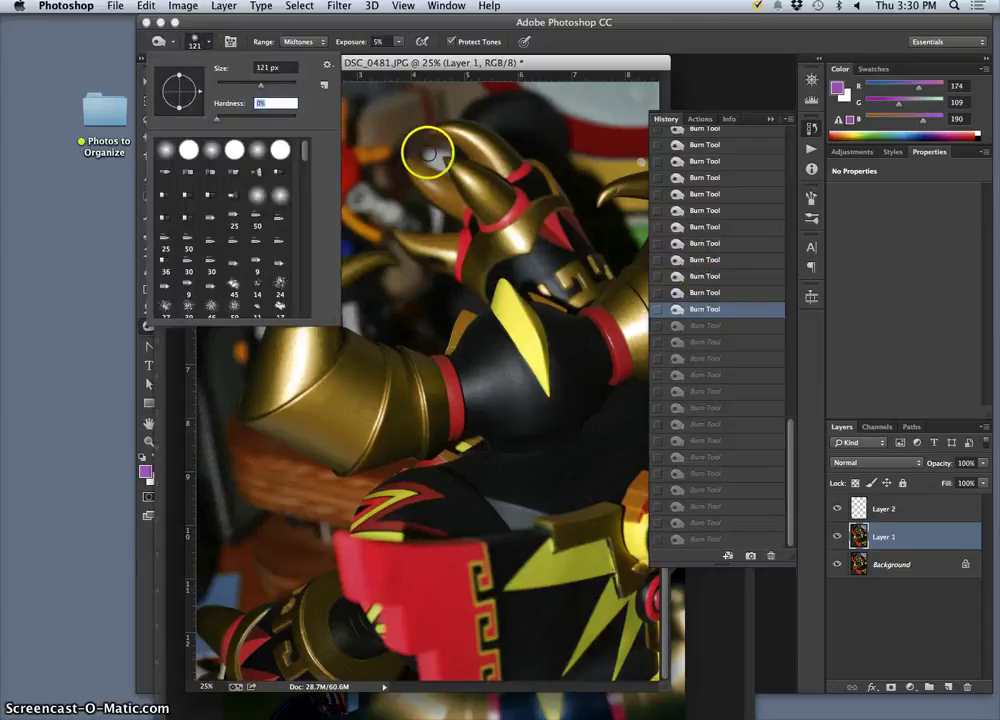
drag(261, 86, 274, 87)
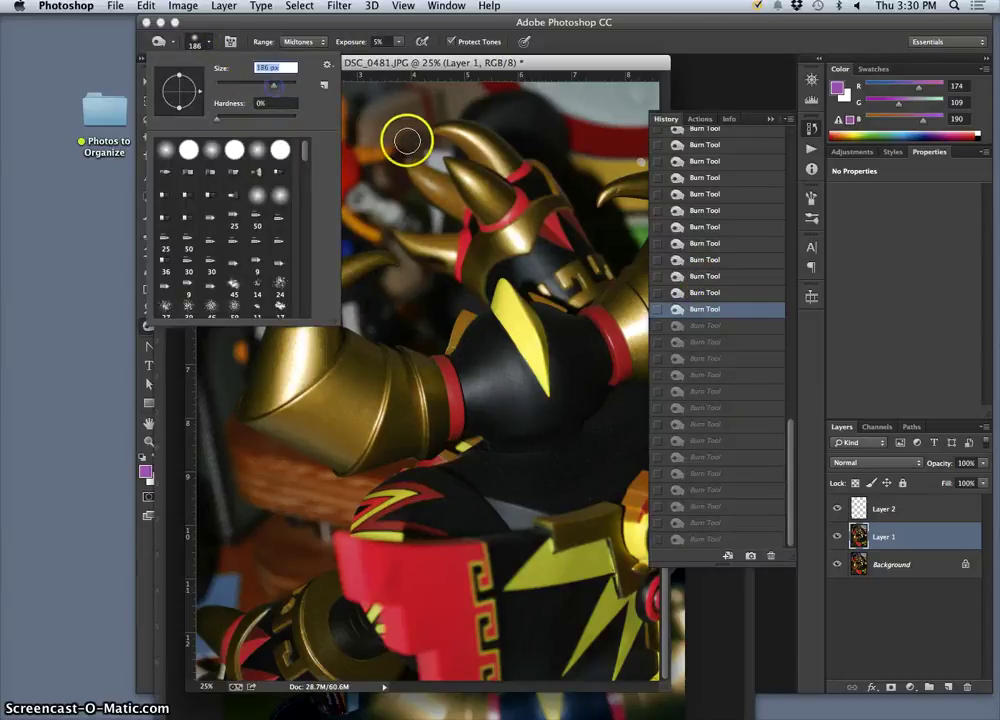
click(432, 156)
drag(432, 156, 441, 160)
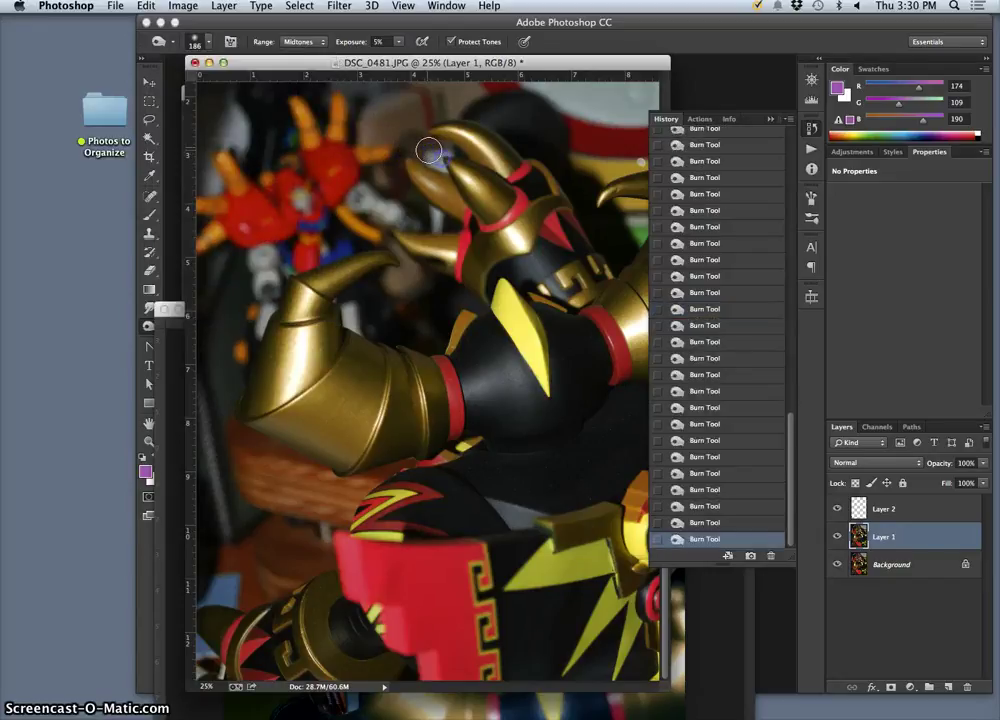
click(442, 159)
mouse_move(435, 218)
mouse_down()
mouse_move(375, 206)
mouse_move(404, 273)
mouse_move(397, 248)
mouse_move(428, 299)
mouse_up()
mouse_move(400, 250)
mouse_down()
mouse_move(446, 335)
mouse_move(427, 296)
mouse_move(350, 301)
mouse_move(283, 257)
mouse_move(286, 231)
mouse_move(314, 219)
mouse_move(248, 150)
mouse_up()
Enlarge the Burn brush to 307 px and darken the background behind the figure, from the orange toy down to the brown area
click(209, 42)
drag(267, 93, 279, 89)
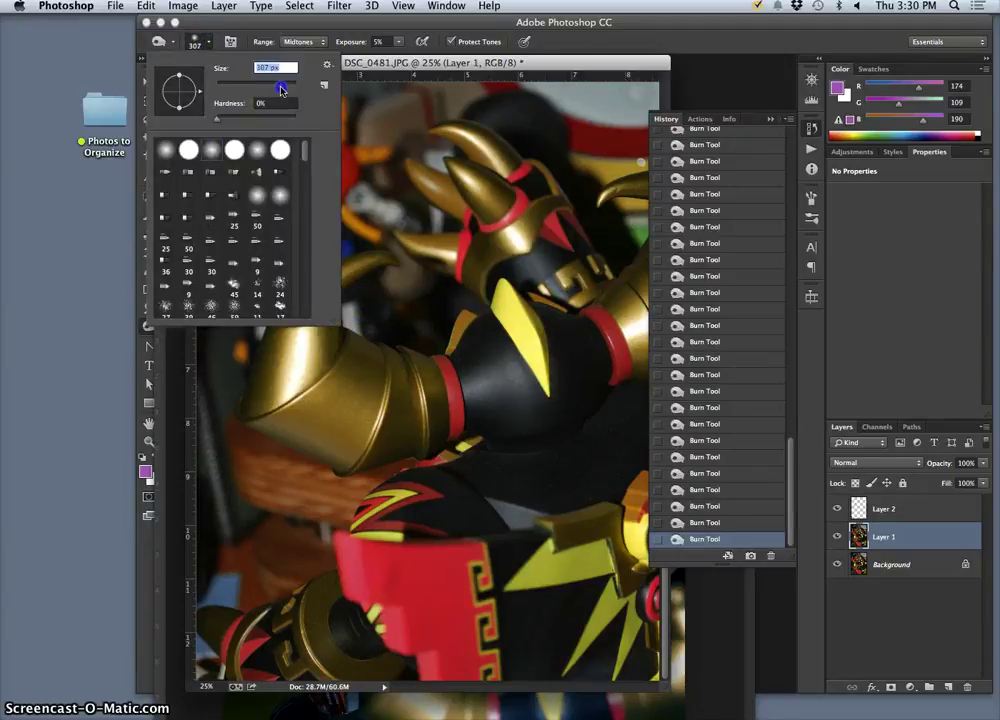
click(370, 165)
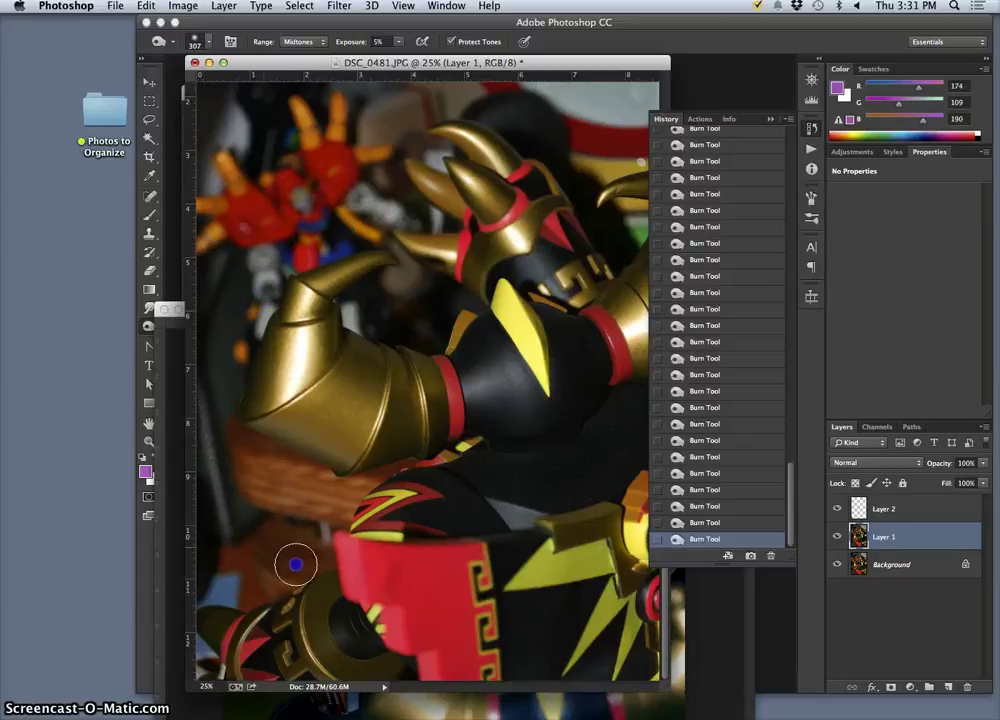
right_click(345, 494)
click(308, 524)
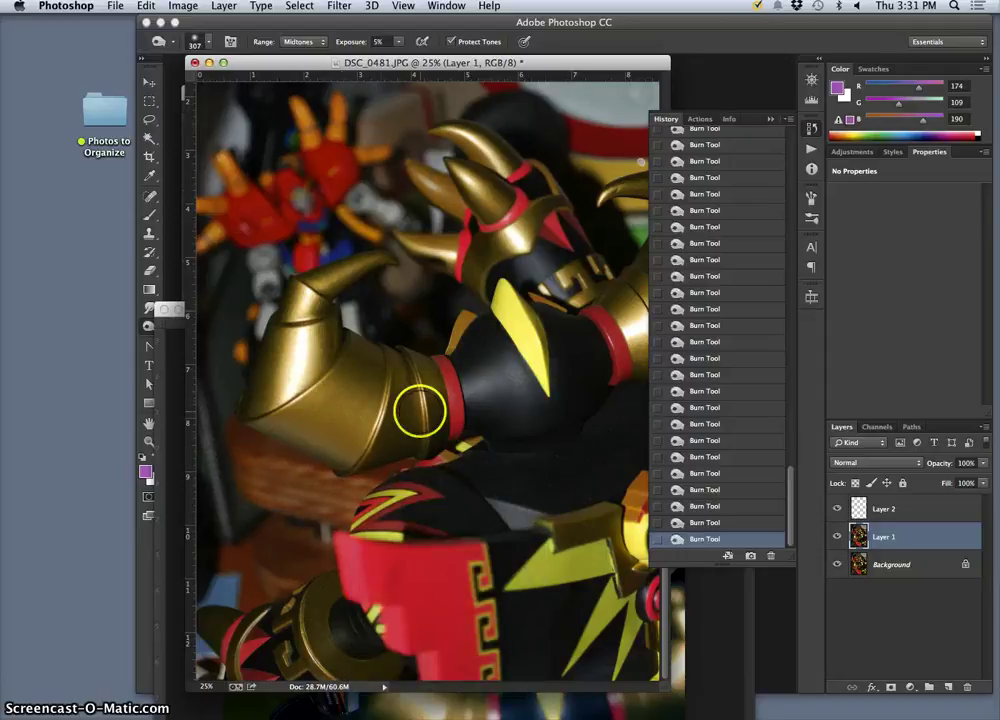
Dodge the gold helmet and the gold spike on the raised arm using a 164 px Dodge tool brush
key(super+minus)
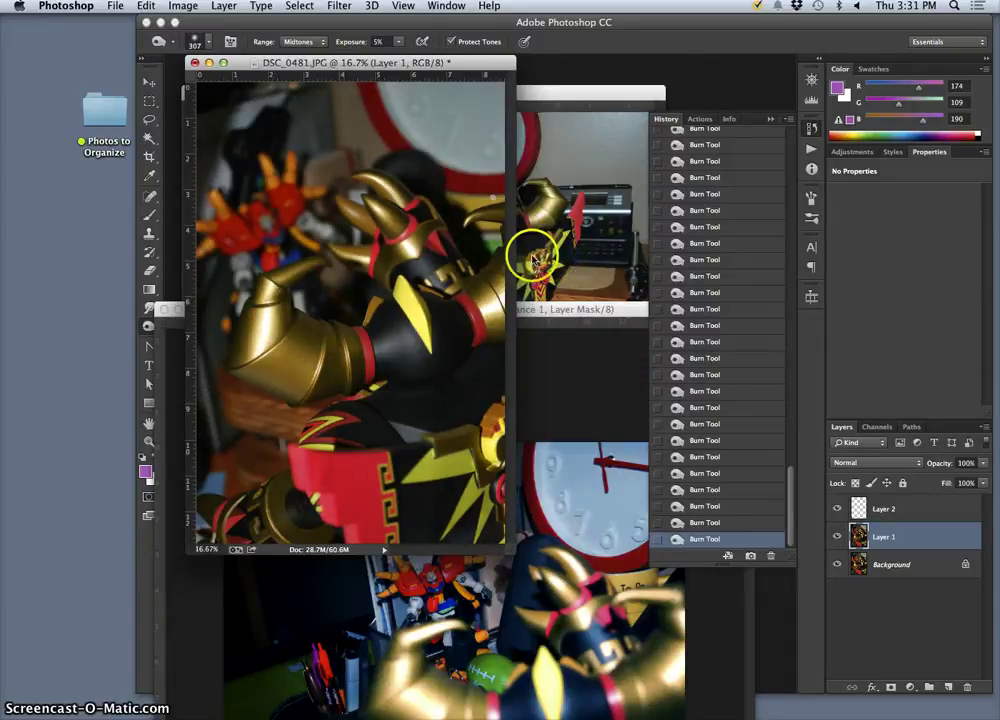
click(147, 326)
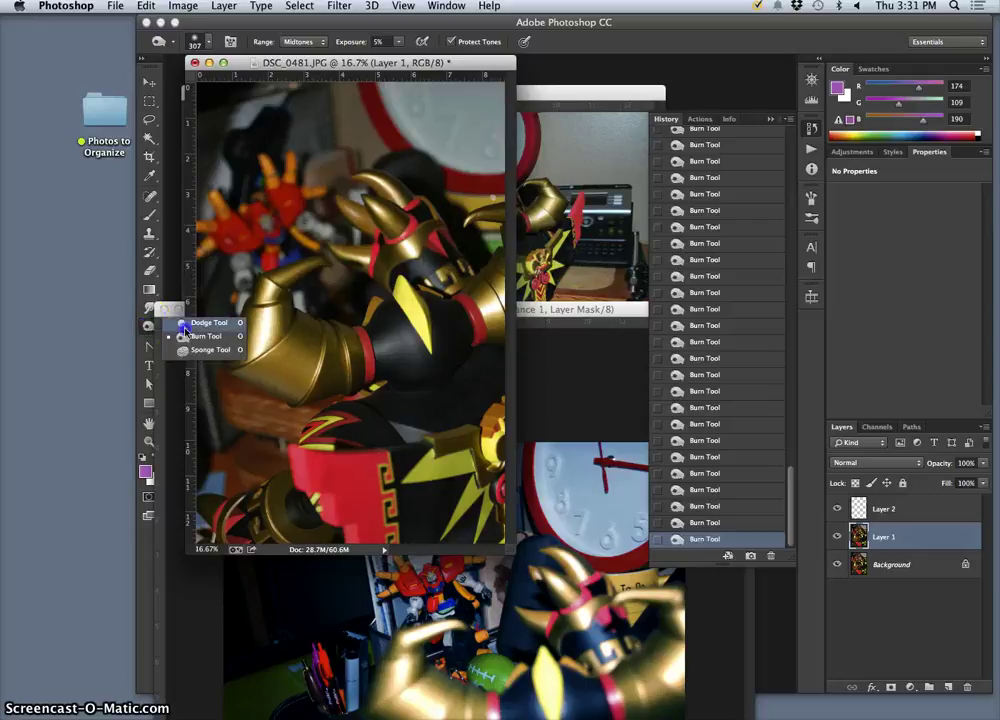
click(186, 323)
click(195, 42)
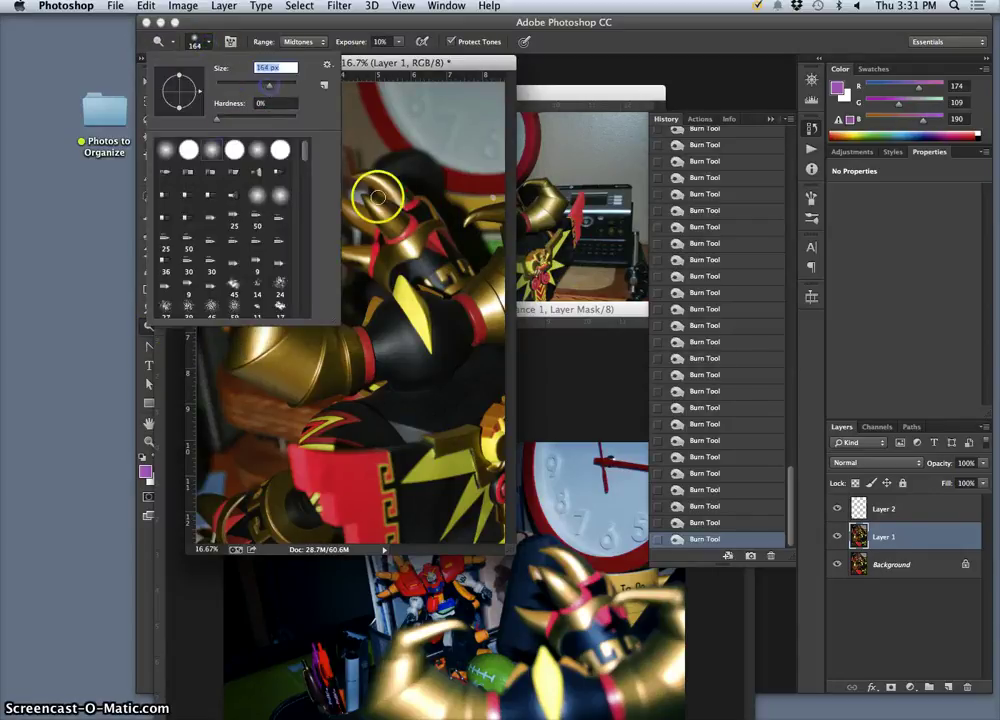
click(393, 227)
mouse_move(300, 291)
mouse_down()
mouse_move(292, 292)
mouse_move(308, 266)
mouse_up()
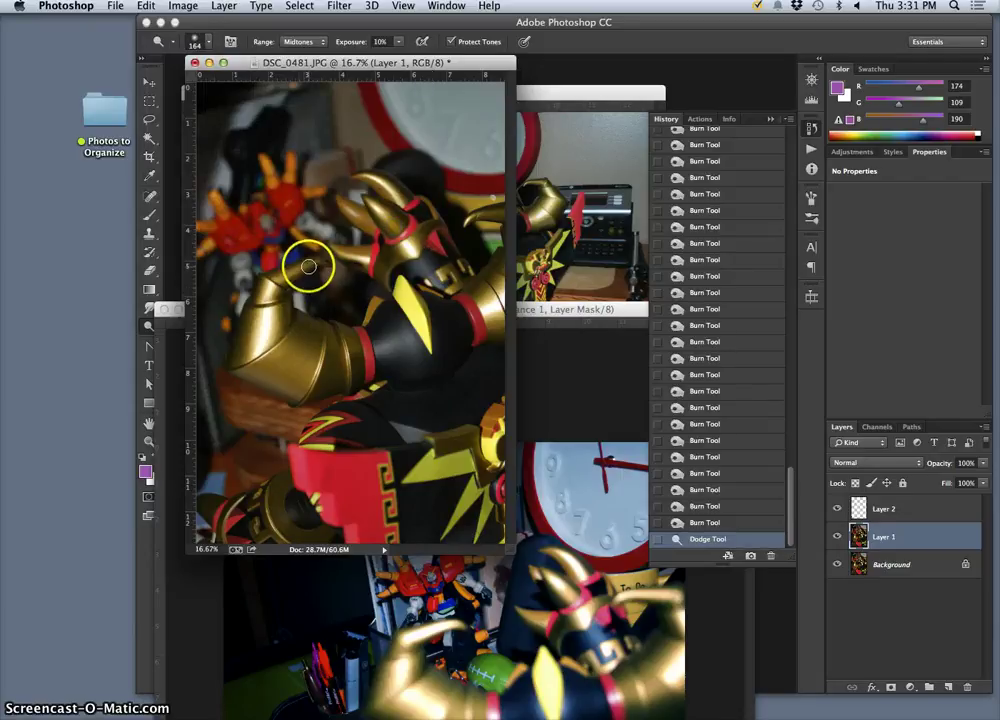
Enlarge the Dodge brush to 325 px and lighten the gold arm armor up to the red band
click(205, 40)
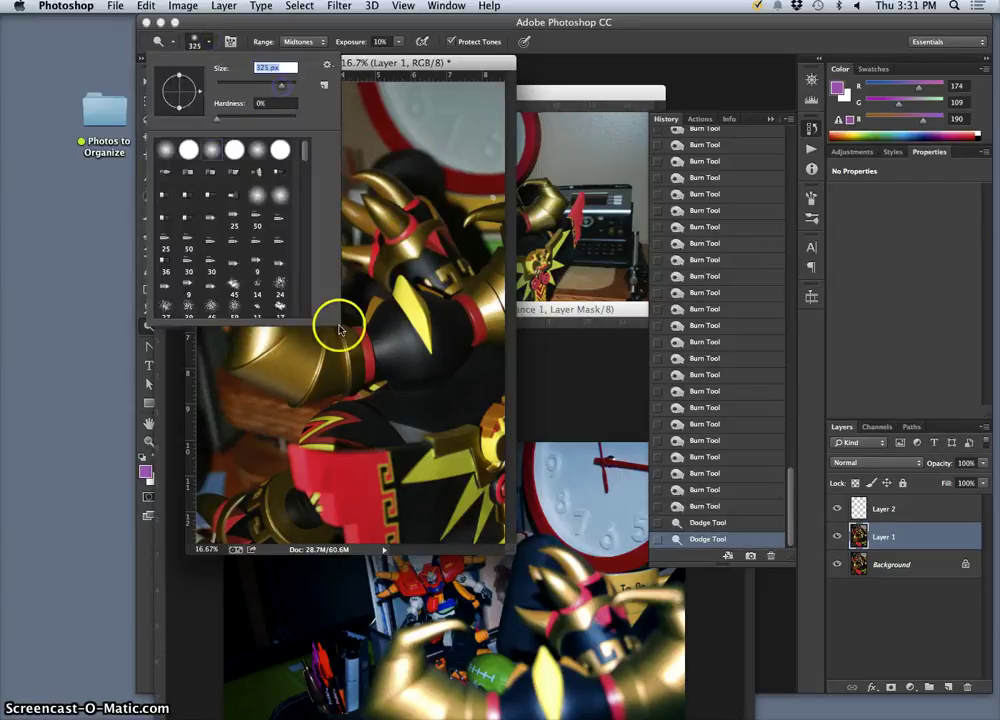
click(290, 362)
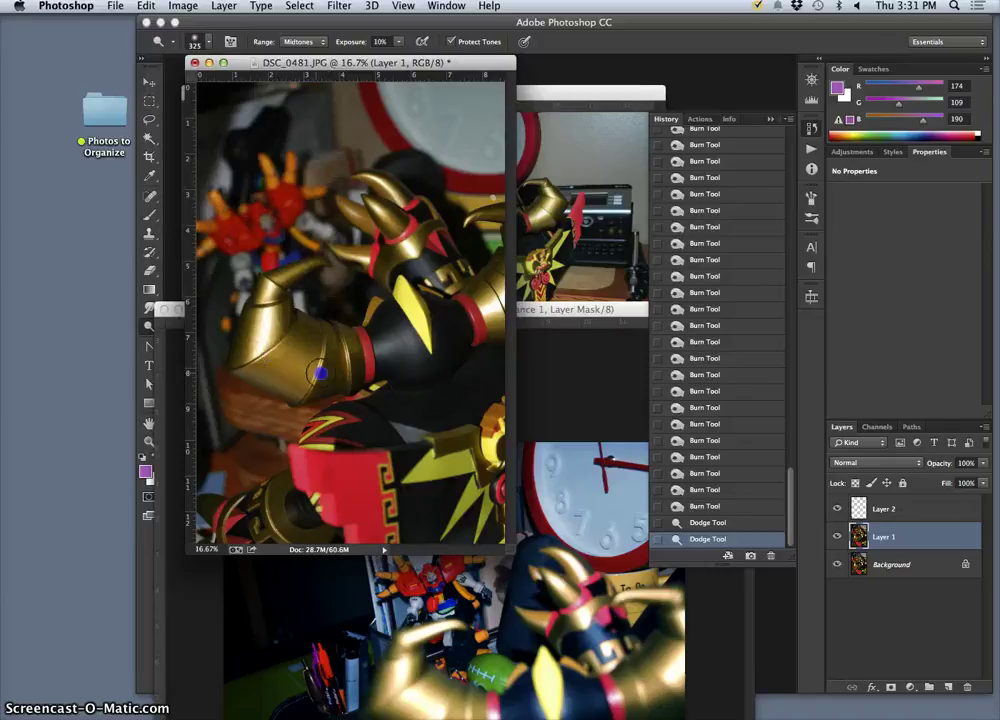
drag(250, 344, 265, 349)
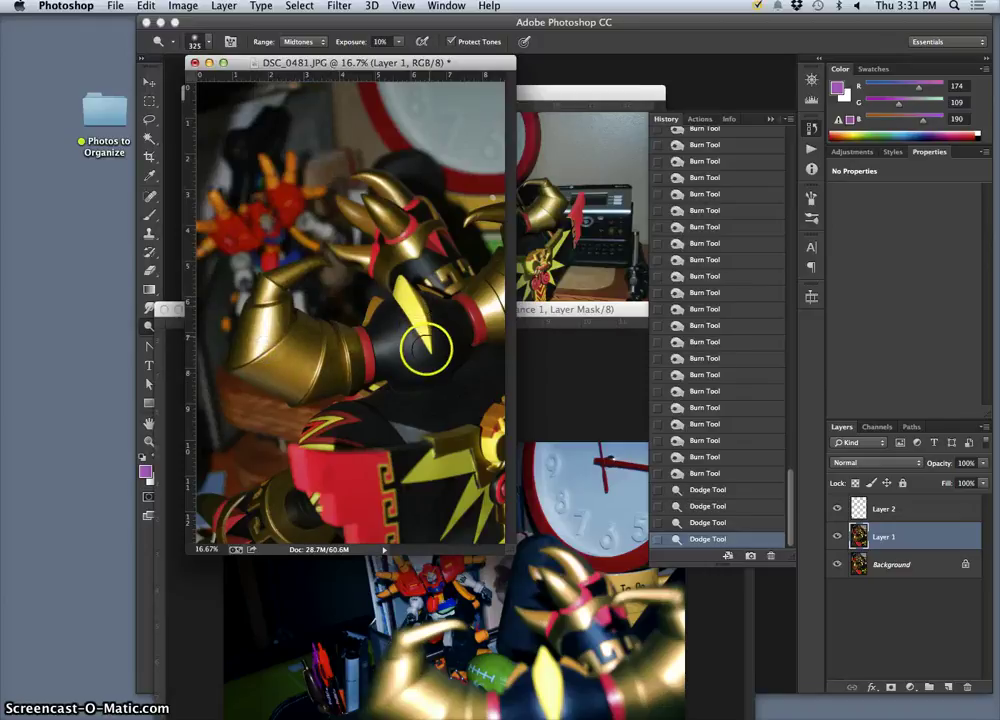
drag(373, 355, 329, 366)
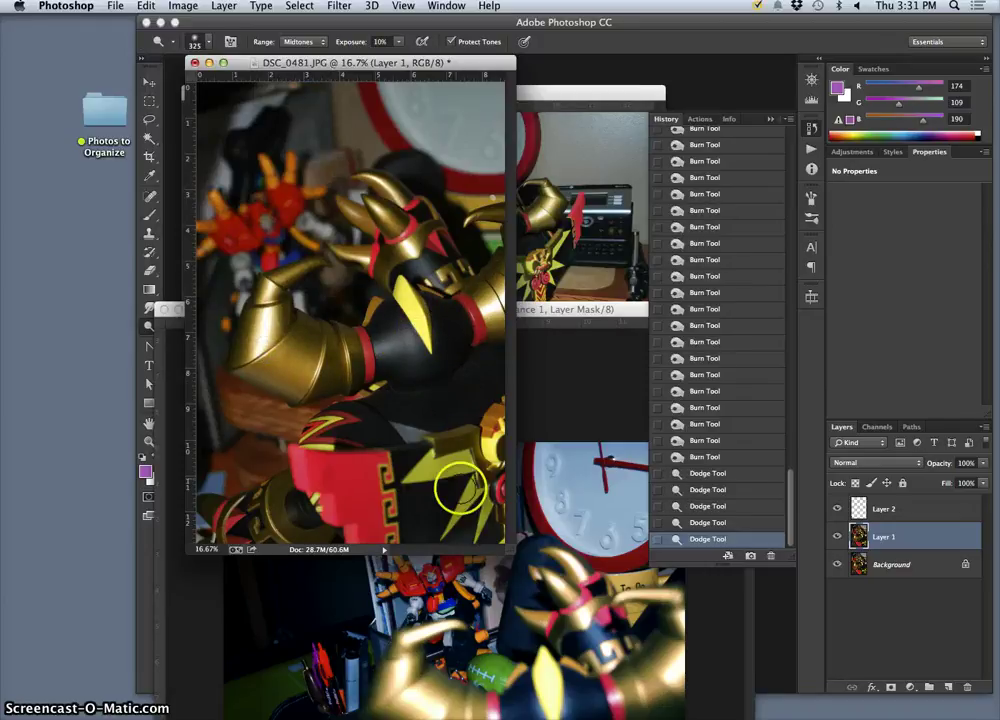
Dodge the yellow spikes and the far gold arm armor, then compare by undoing and redoing the last two strokes
mouse_move(440, 515)
mouse_down()
mouse_move(418, 526)
mouse_move(368, 475)
mouse_move(482, 292)
mouse_move(498, 283)
mouse_up()
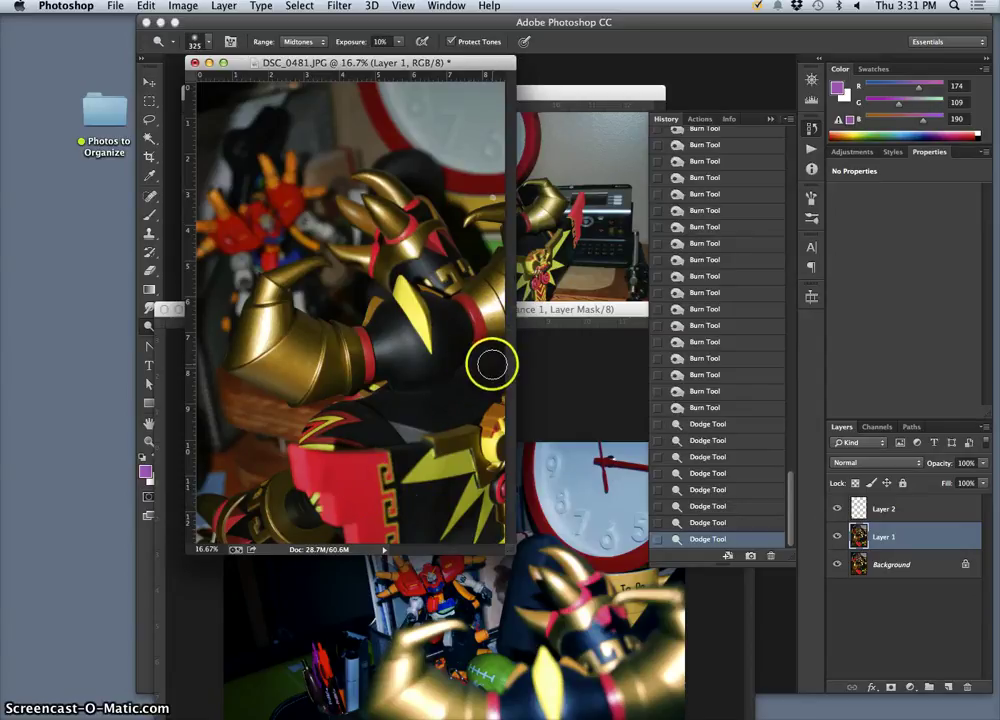
key(super+alt+z)
key(super+alt+z)
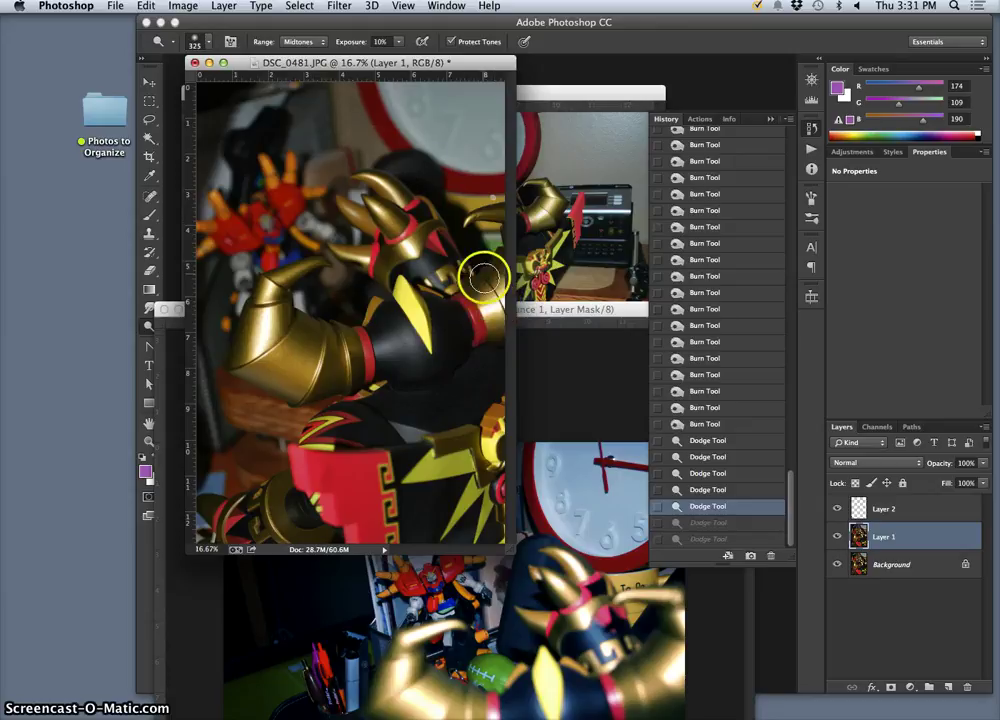
key(super+shift+z)
key(super+shift+z)
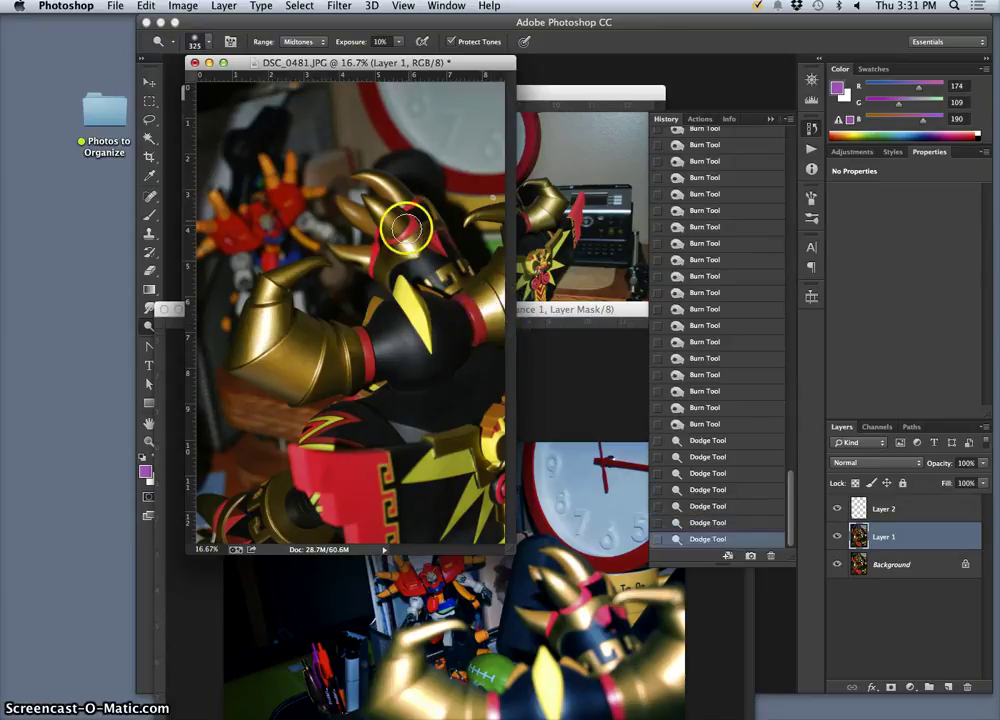
Dodge the helmet's horns, red trim and gold face armor with the 325 px brush
click(396, 221)
drag(417, 193, 376, 175)
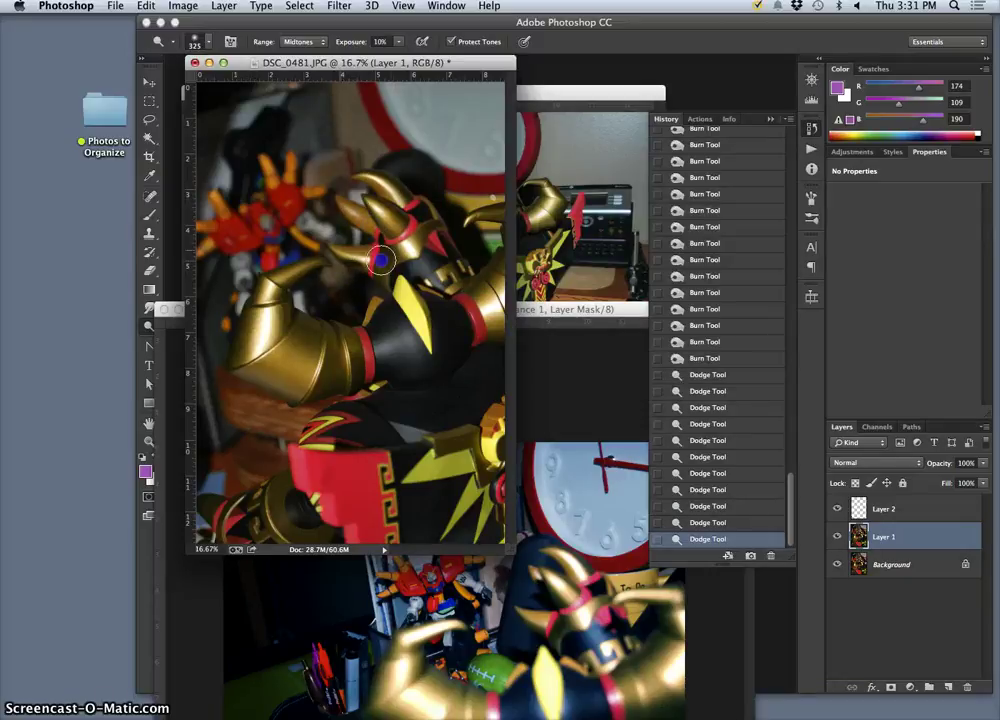
click(413, 250)
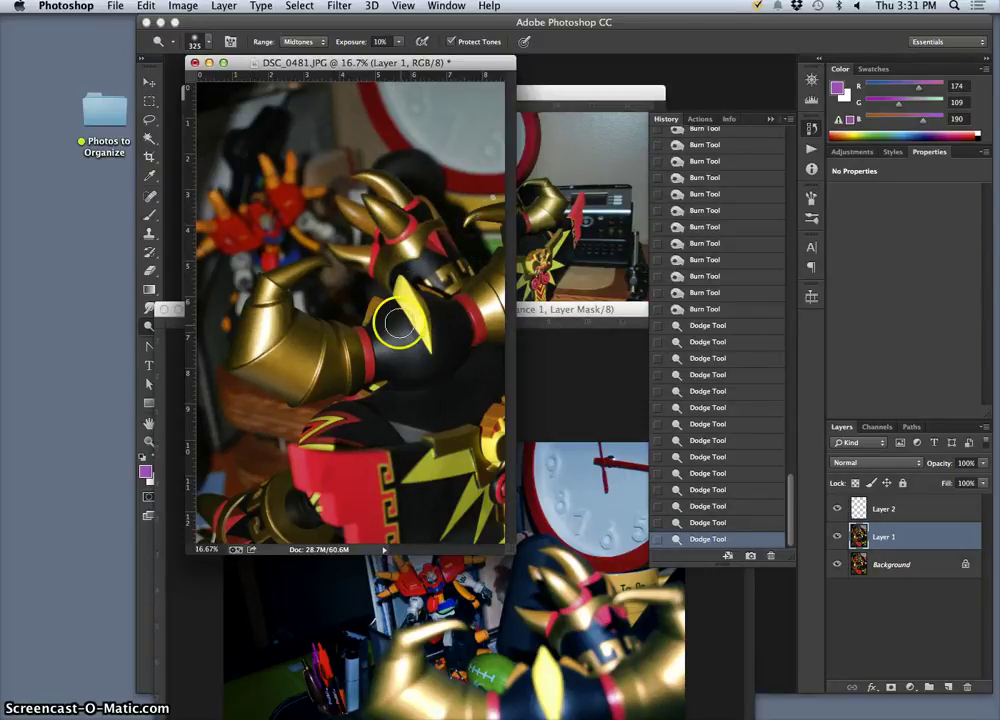
Dodge the black upper arm, the lower hand's armor and the striped shoulder piece
drag(394, 320, 381, 355)
click(234, 515)
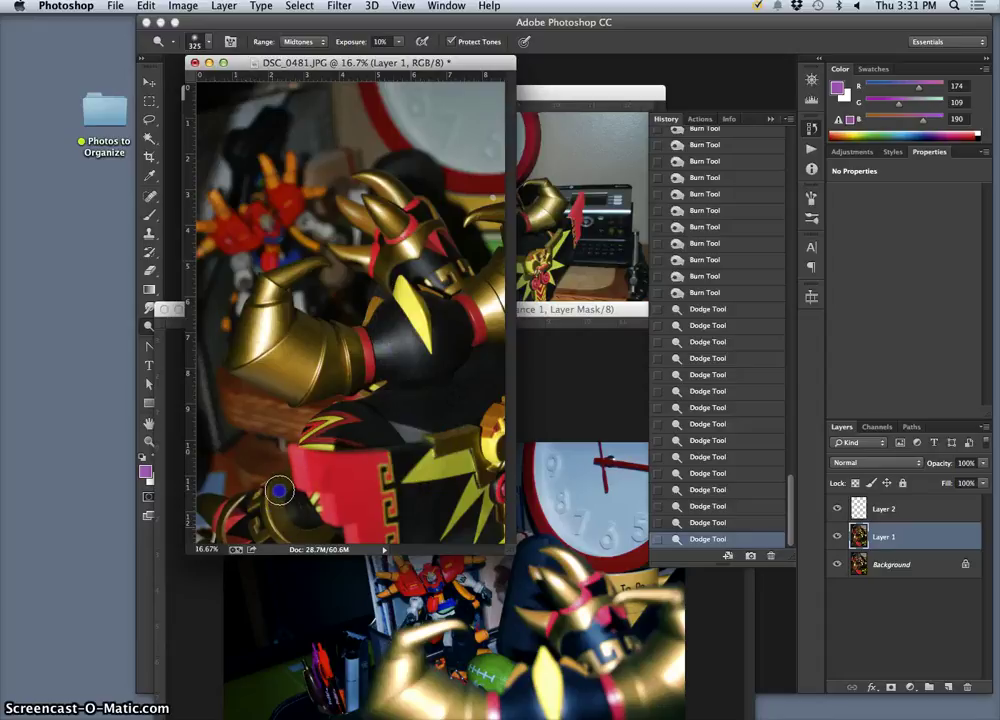
click(329, 428)
Dodge the dark torso below the black upper arm with repeated strokes from the shoulder to the photo's edge
drag(438, 388, 460, 377)
mouse_move(417, 413)
mouse_down()
mouse_move(448, 404)
mouse_move(384, 408)
mouse_move(482, 388)
mouse_up()
mouse_move(384, 411)
mouse_down()
mouse_move(479, 381)
mouse_move(482, 354)
mouse_up()
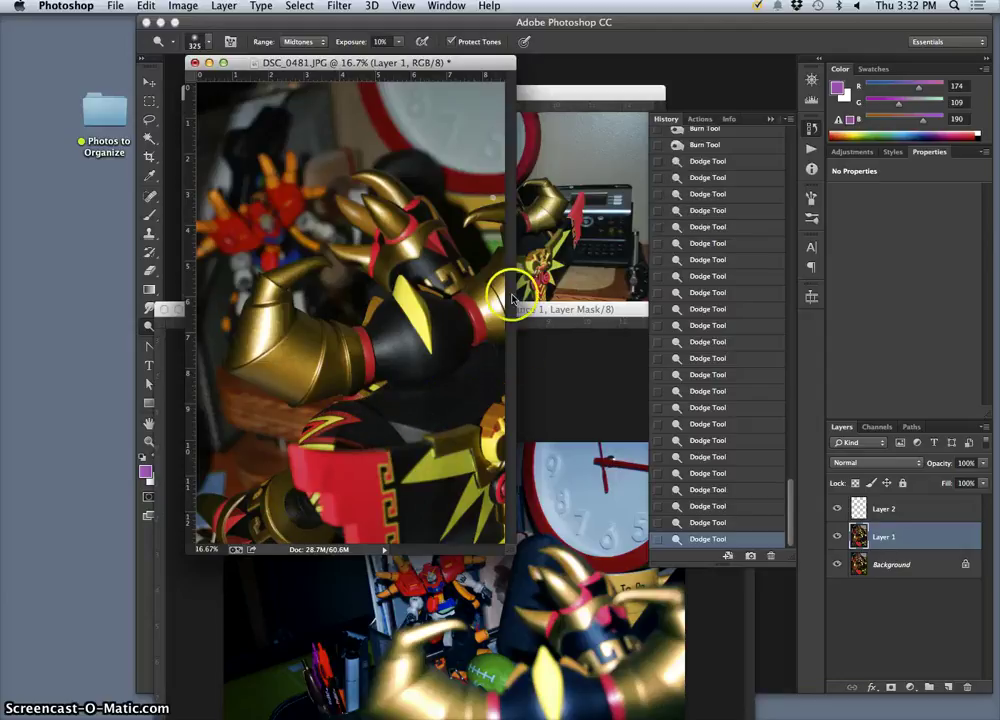
click(481, 355)
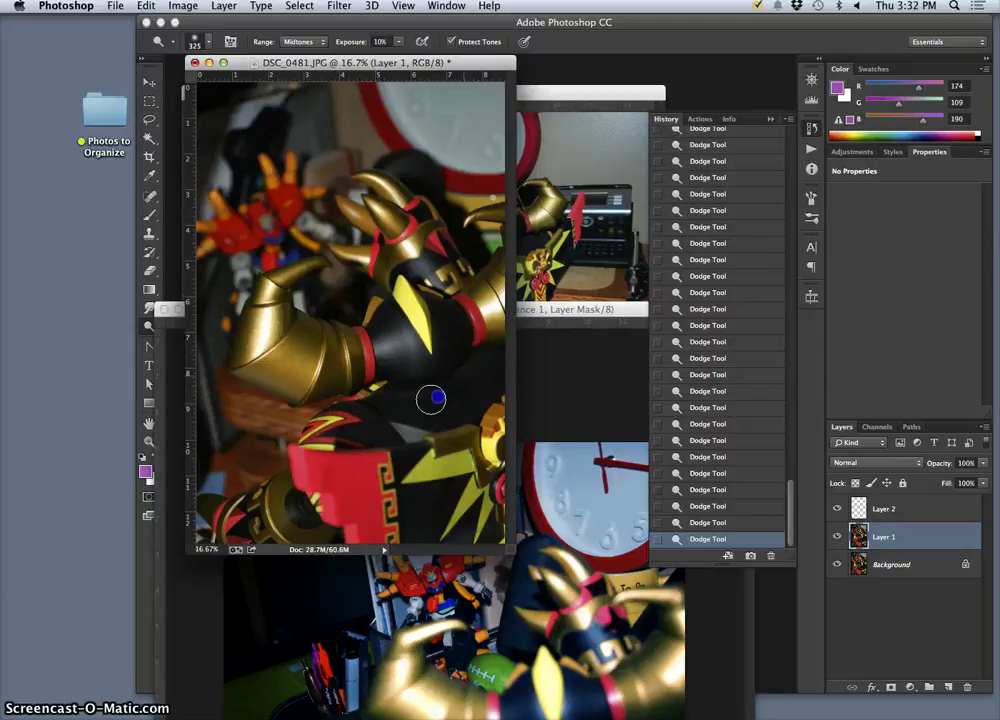
click(364, 408)
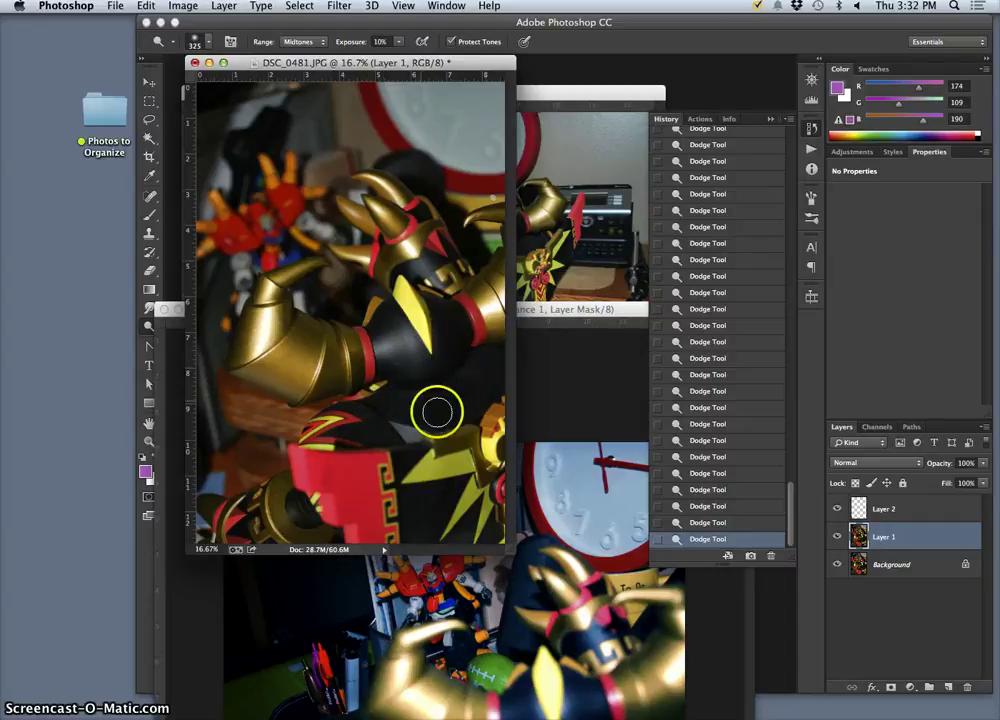
click(475, 362)
click(439, 402)
click(397, 405)
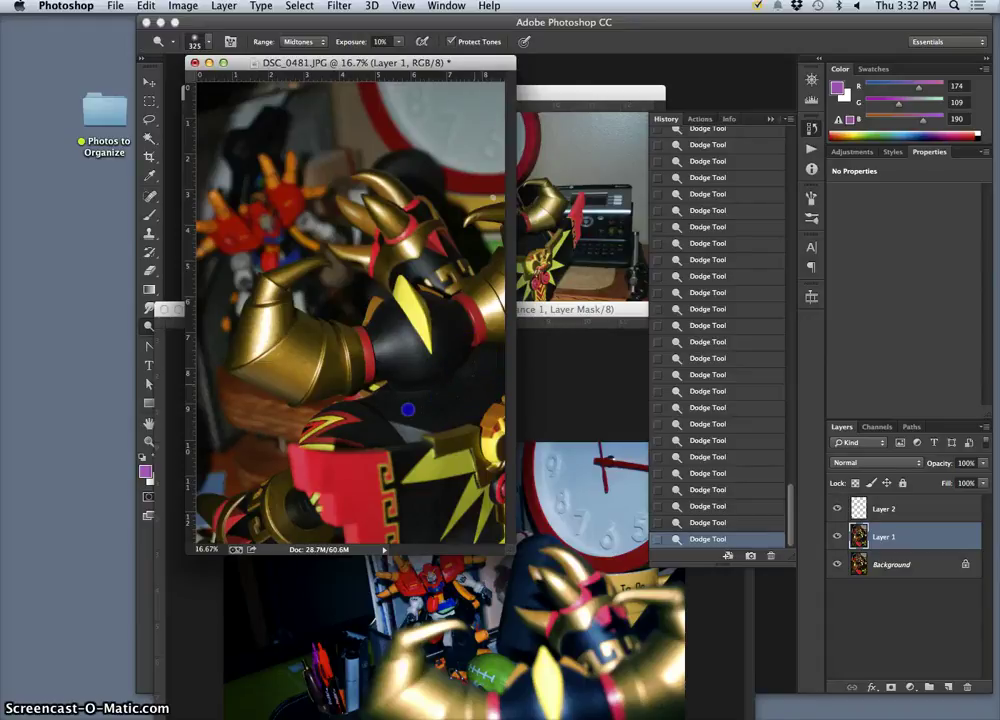
Lighten the striped shoulder piece and the surrounding black torso with further Dodge dabs
click(252, 461)
click(361, 436)
click(351, 396)
click(493, 357)
click(419, 408)
click(477, 403)
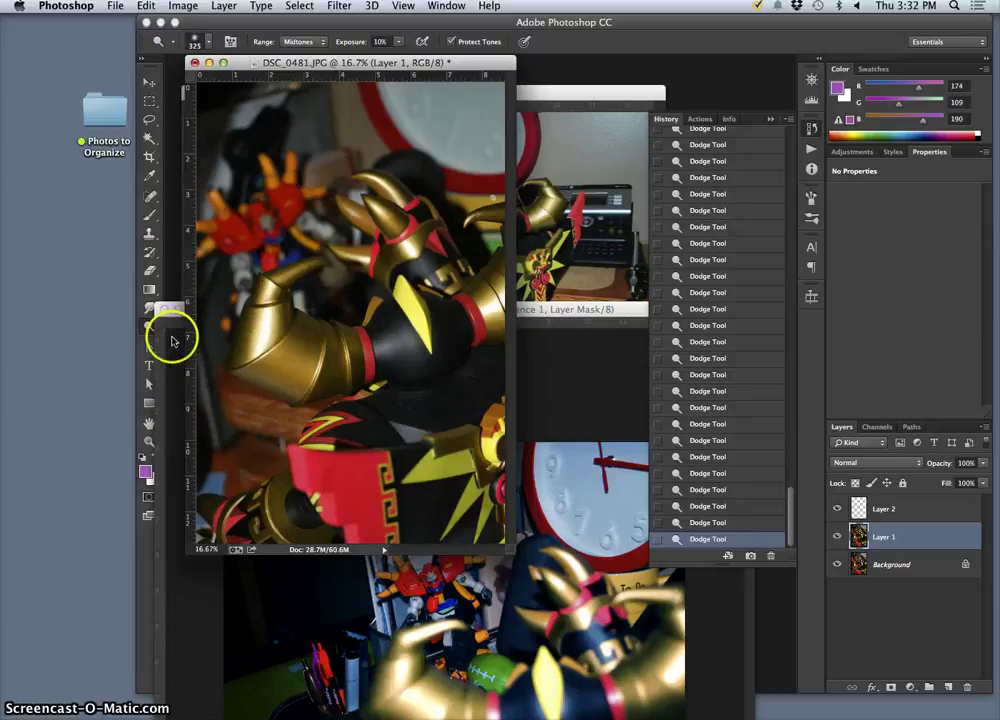
Burn the underside of the black upper arm and the torso below it with a 307 px brush at 5% exposure
click(150, 328)
drag(150, 328, 193, 340)
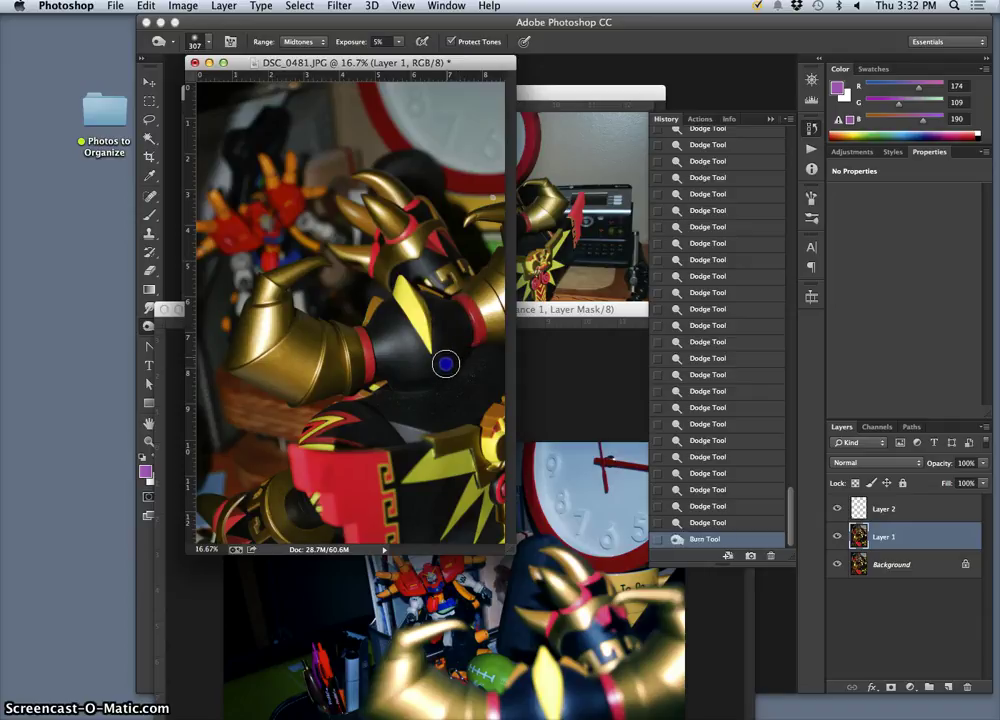
click(449, 394)
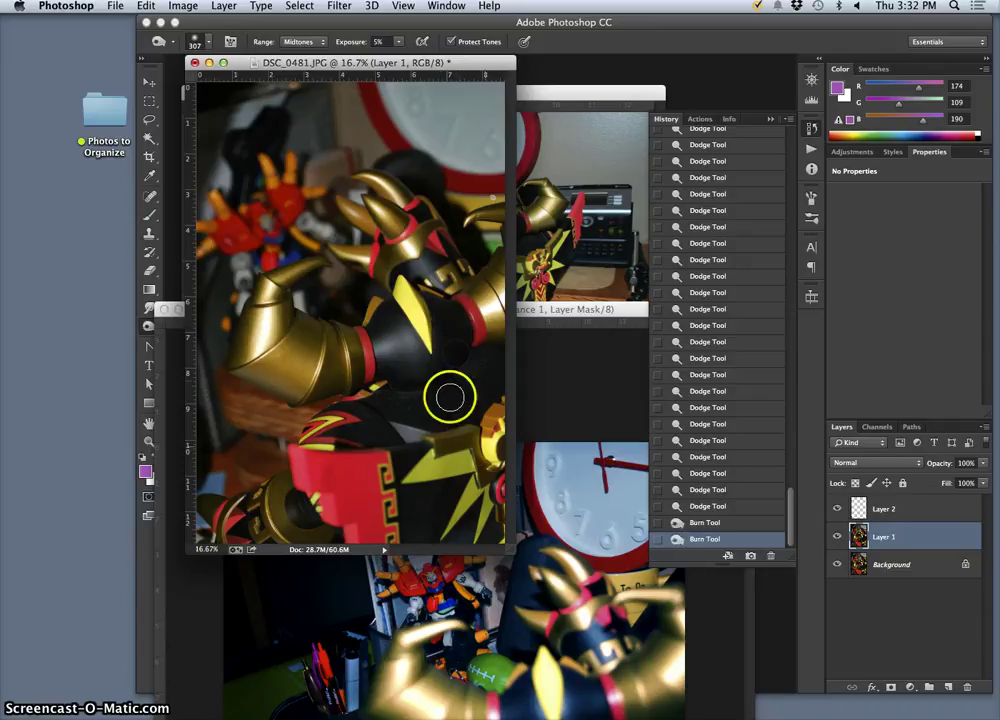
Toggle Layer 1's visibility repeatedly to compare the retouched photo with the original Background
click(839, 537)
click(839, 537)
click(839, 537)
click(839, 537)
click(839, 537)
click(839, 537)
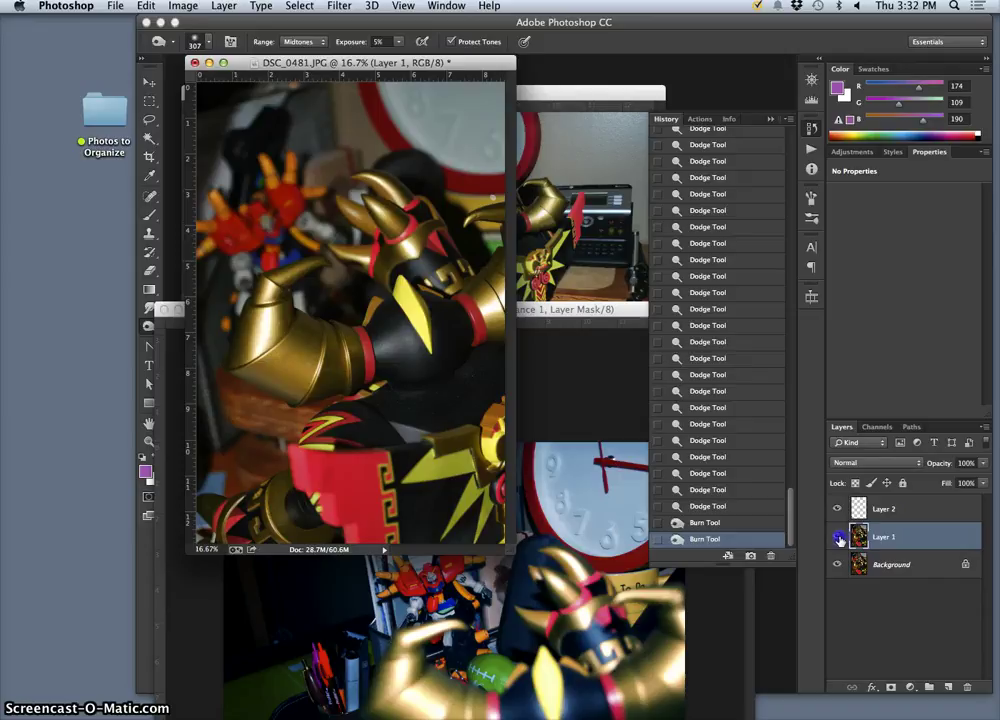
click(839, 537)
click(839, 537)
click(838, 537)
click(838, 537)
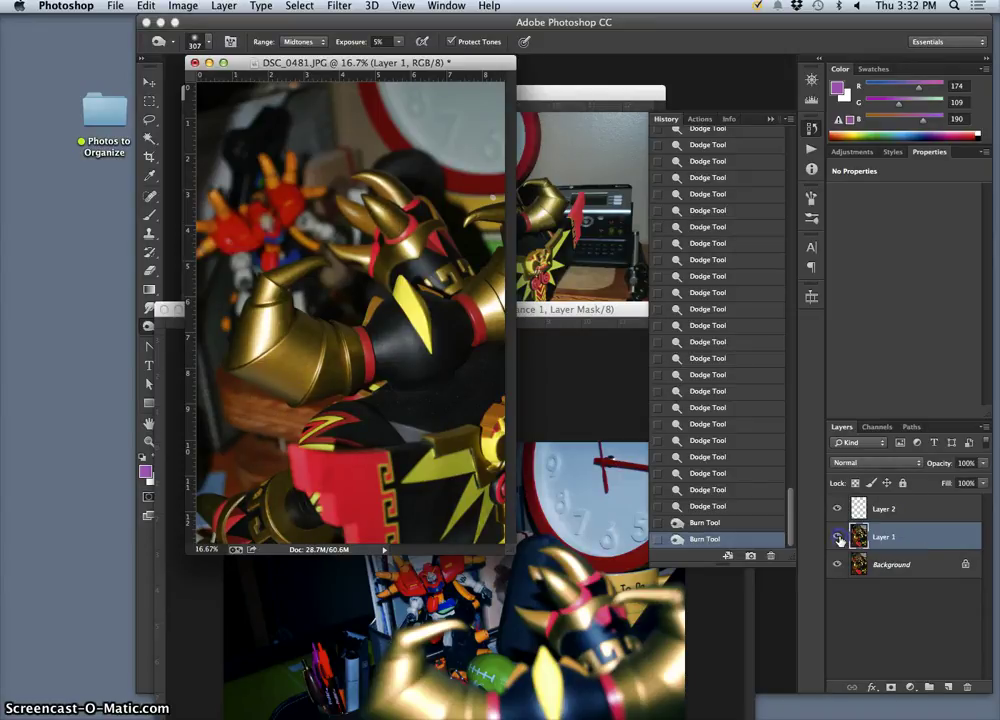
Dodge the yellow spikes and the red armor plate with the 325 px brush at 10% exposure
click(148, 328)
click(191, 327)
mouse_move(449, 472)
mouse_down()
mouse_move(421, 443)
mouse_move(302, 453)
mouse_up()
drag(413, 447, 281, 450)
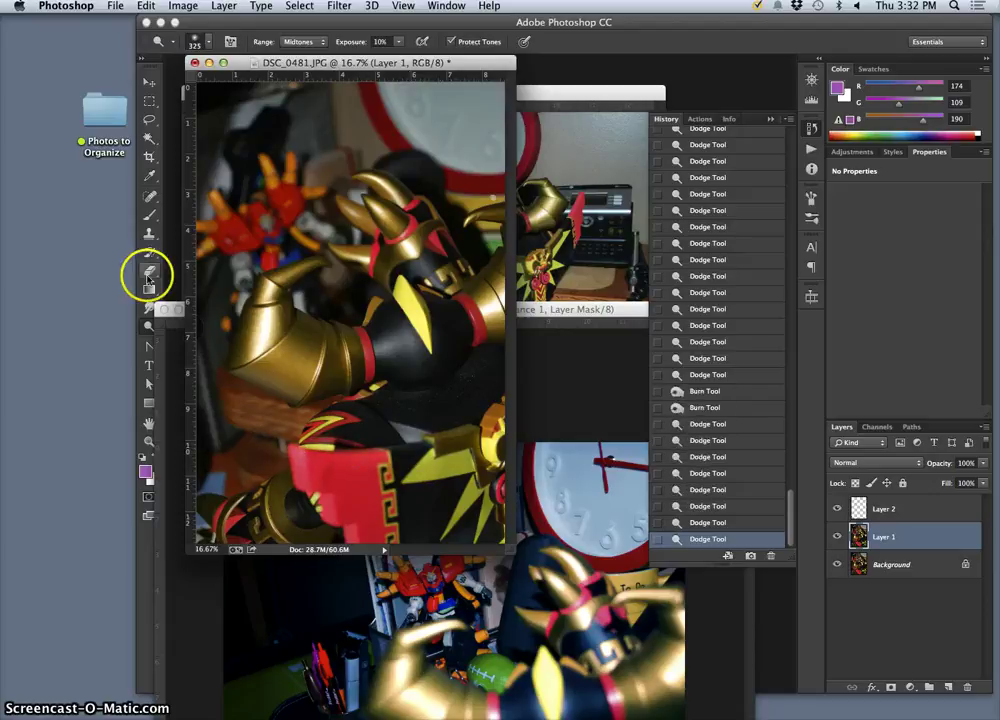
Burn the black areas around the yellow spikes and the torso with the 307 px brush, enlarging the document window to show the whole photo
drag(146, 330, 194, 341)
mouse_move(401, 455)
mouse_down()
mouse_move(469, 439)
mouse_move(439, 447)
mouse_move(467, 475)
mouse_up()
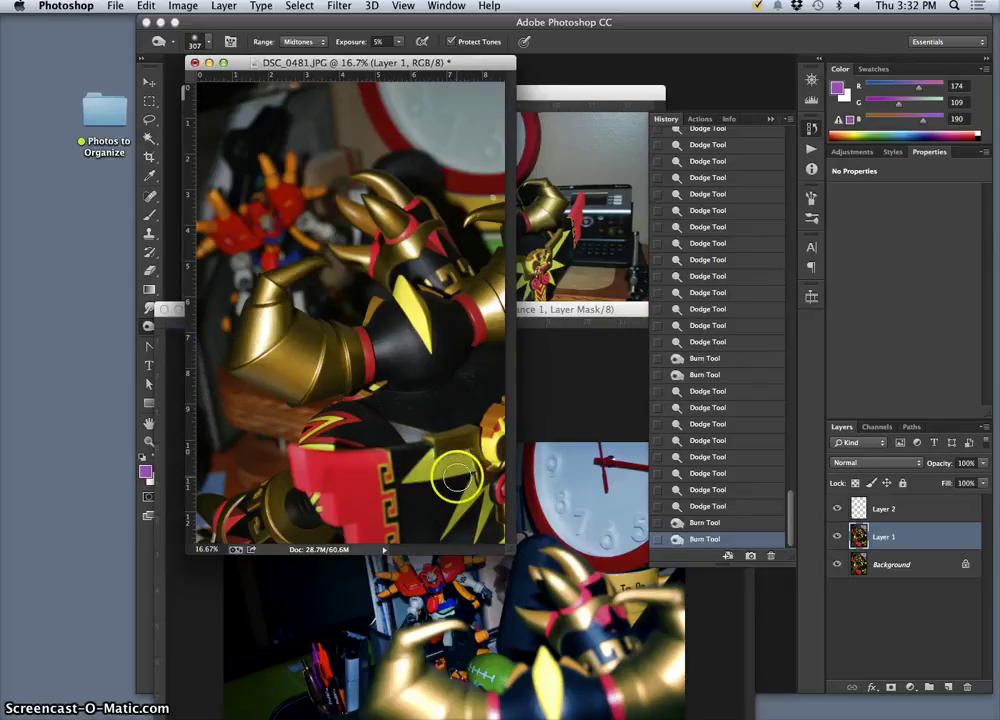
drag(511, 553, 657, 655)
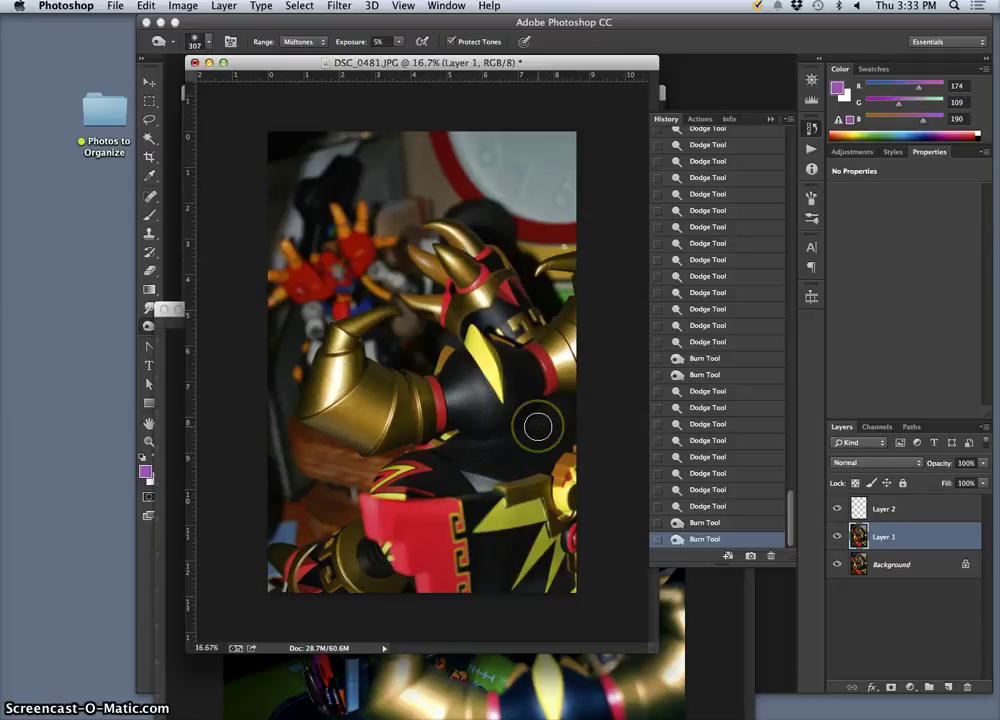
mouse_move(538, 430)
mouse_down()
mouse_move(522, 448)
mouse_move(553, 415)
mouse_move(540, 458)
mouse_up()
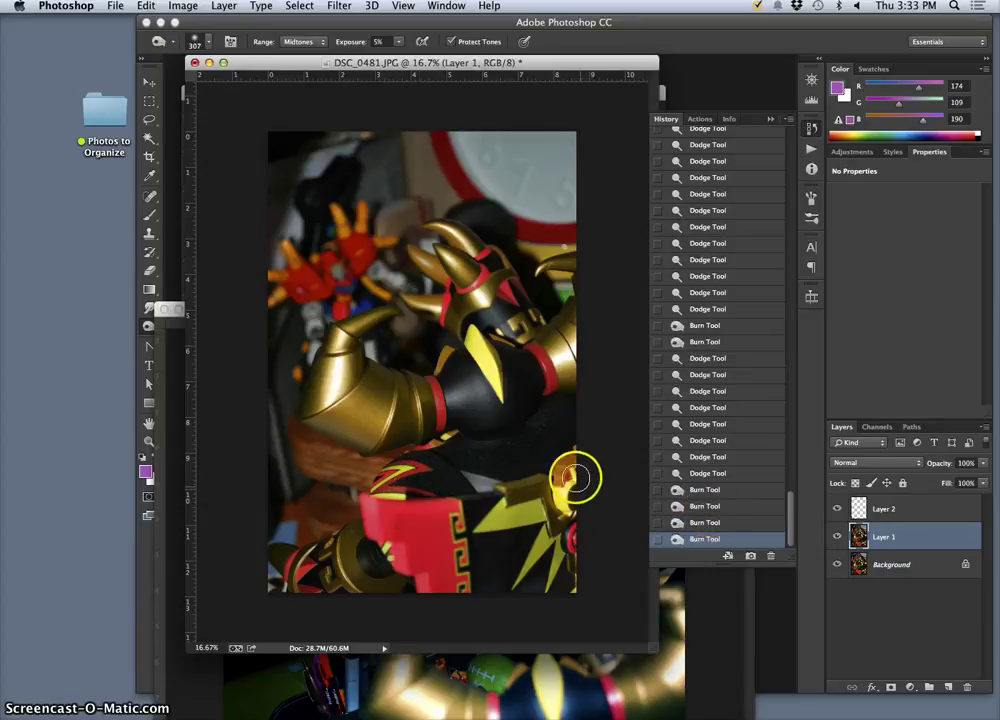
Save the document to the Desktop as a layered Photoshop file named with the first name followed by "Depth Exposure 1"
click(115, 6)
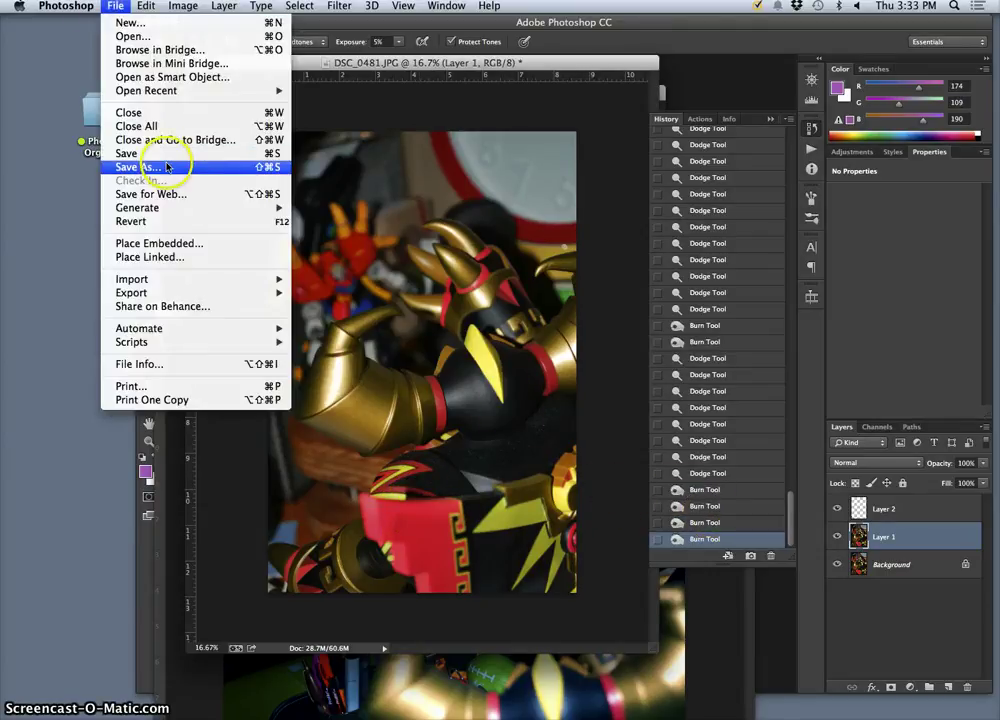
click(180, 167)
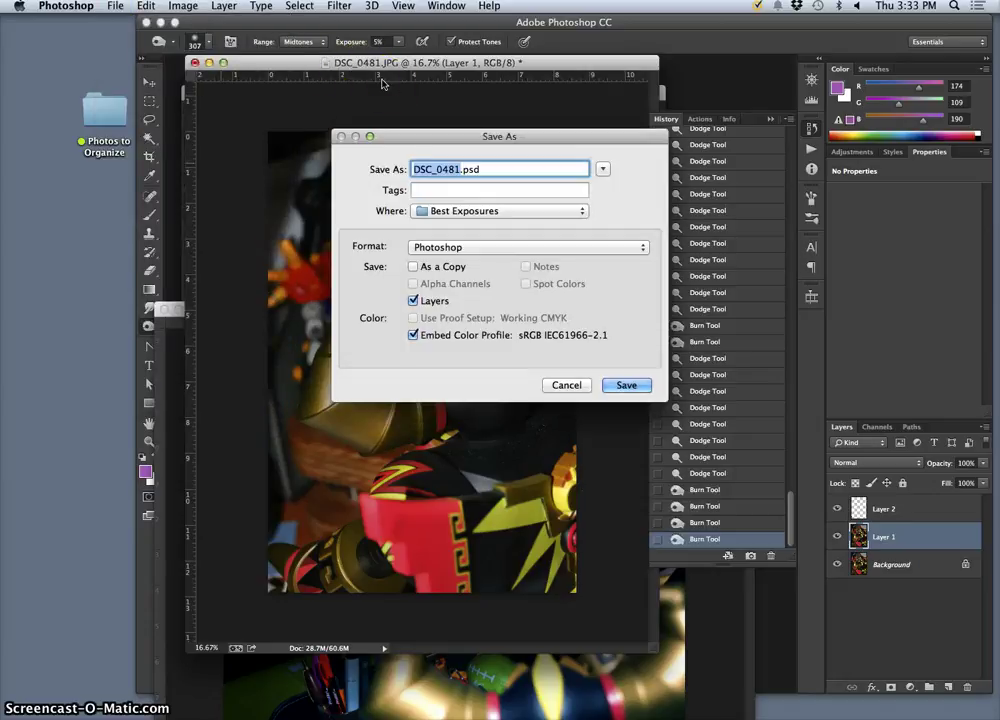
text(K)
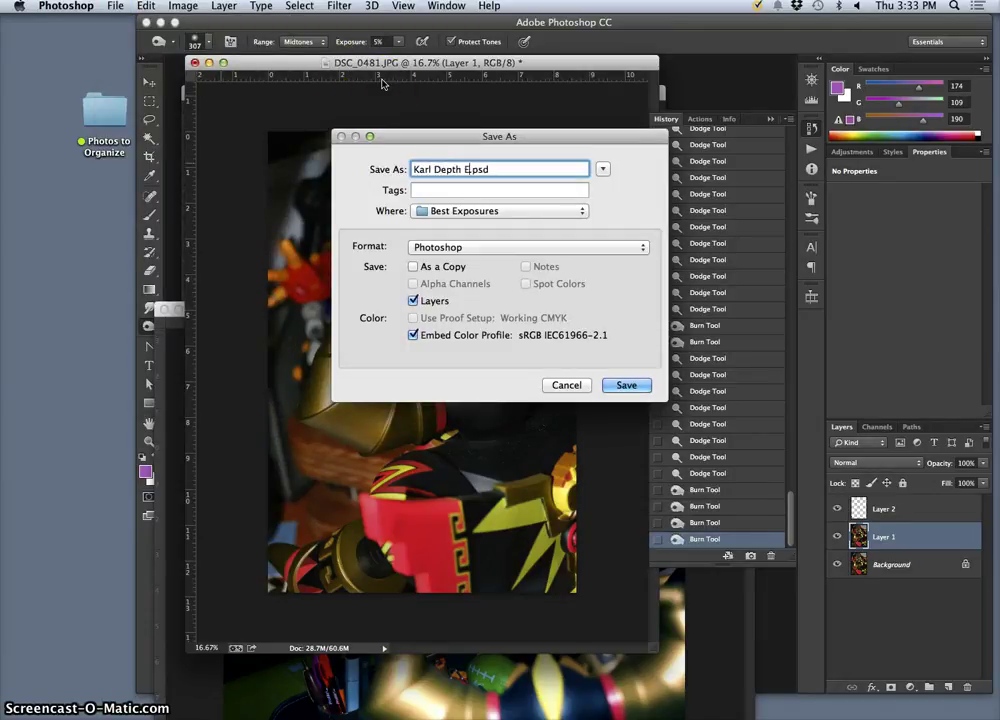
text(arl Depth Exposure 1)
key(super+d)
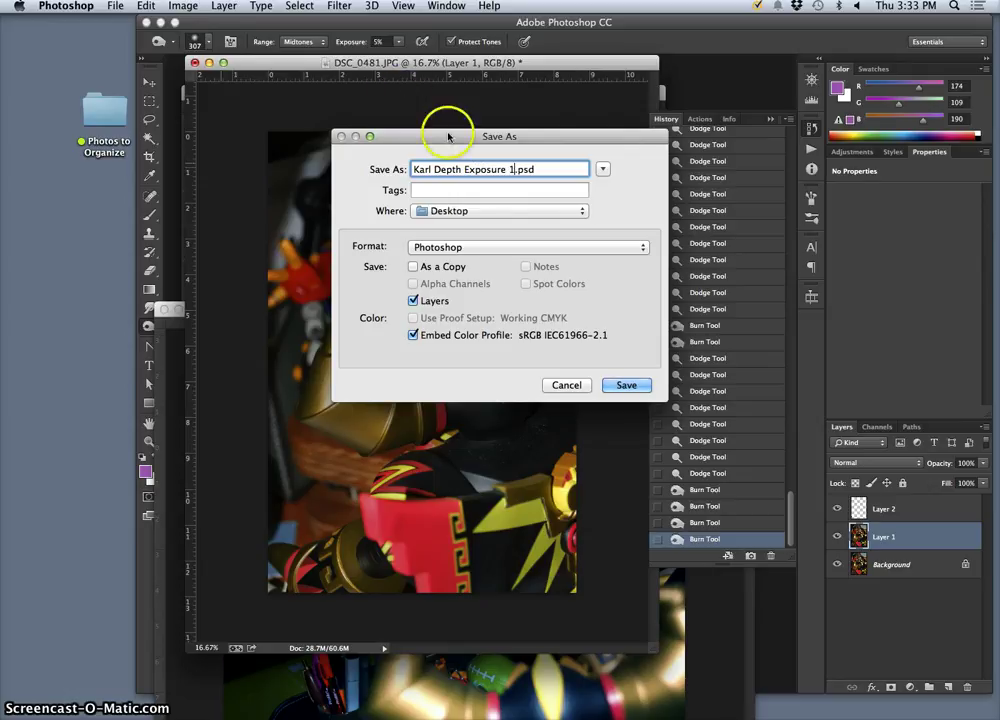
click(627, 386)
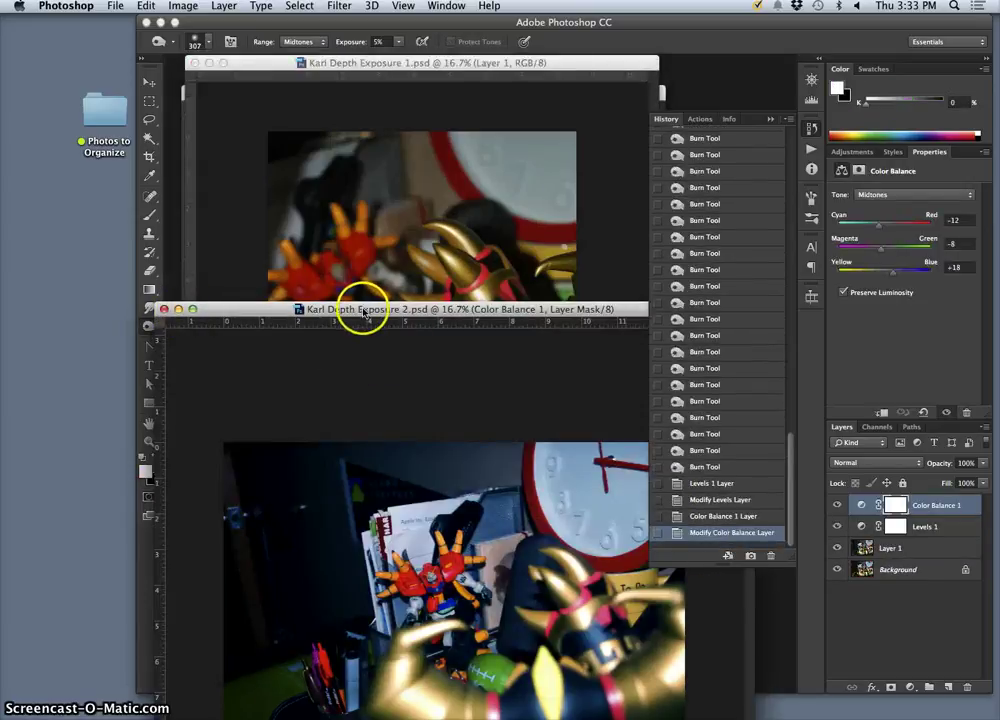
Move the Depth Exposure 2 window aside, return to Depth Exposure 1, select Layer 2 and toggle its visibility as a check
drag(365, 313, 175, 170)
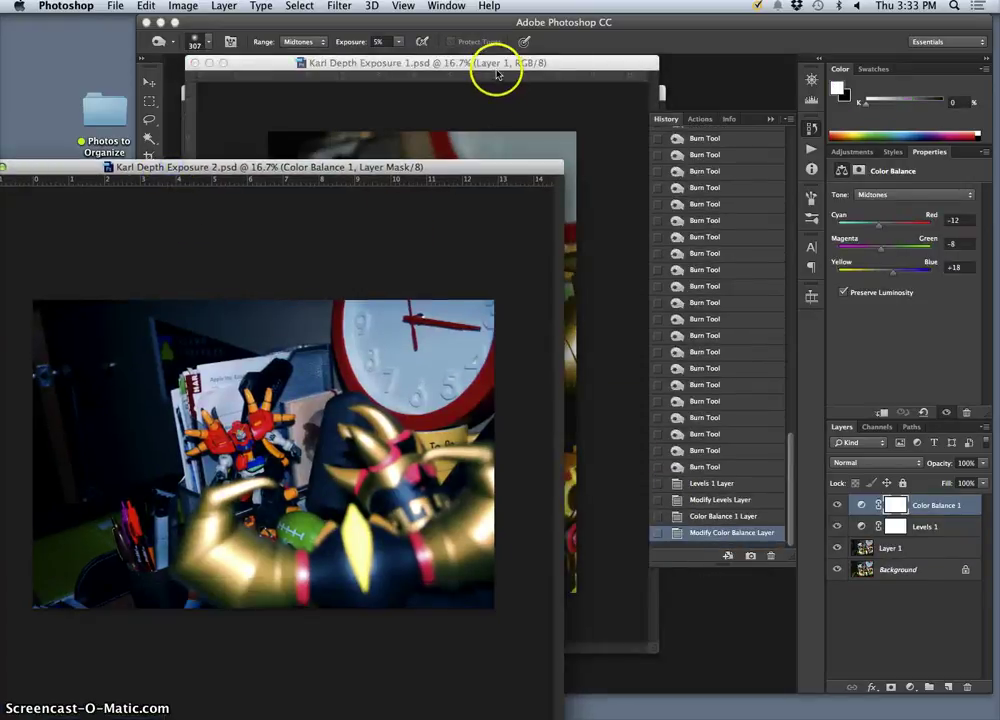
click(494, 70)
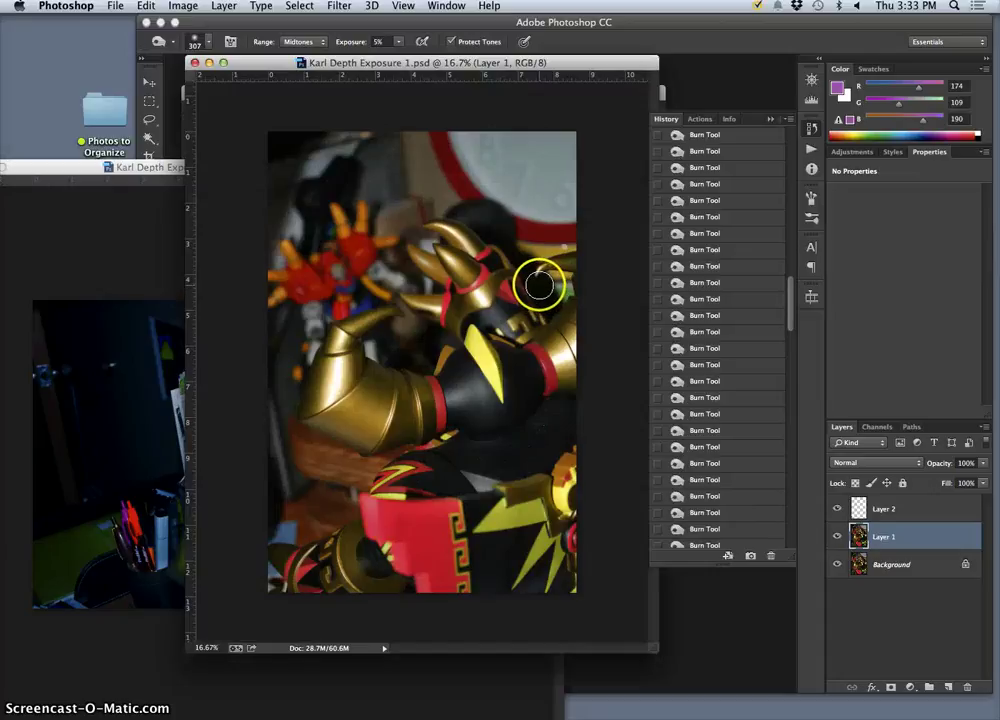
click(912, 511)
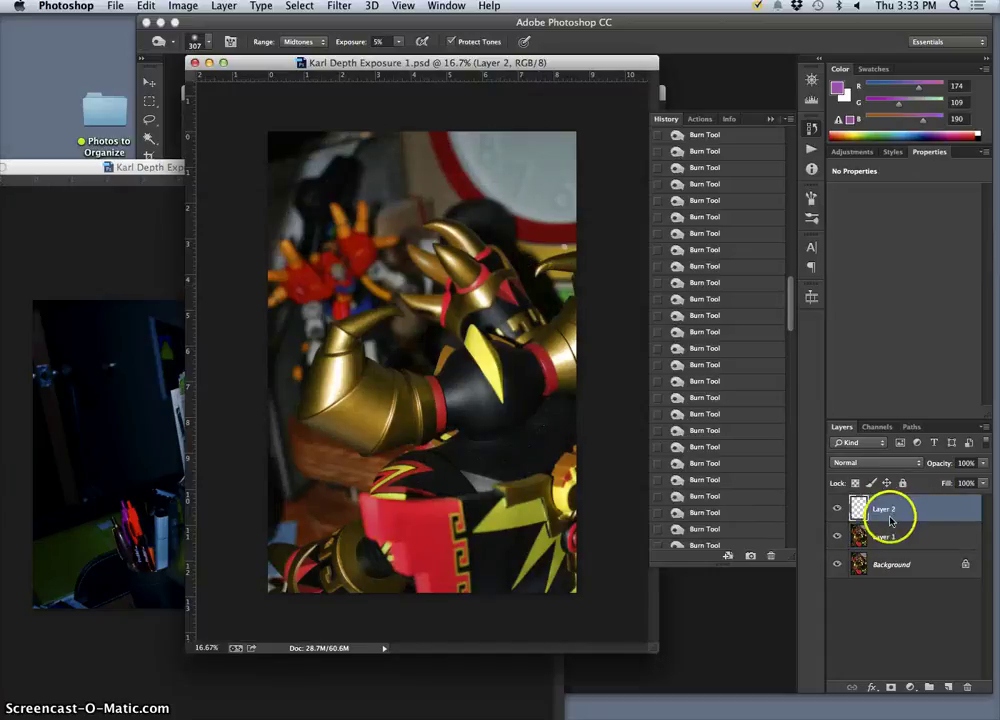
click(837, 511)
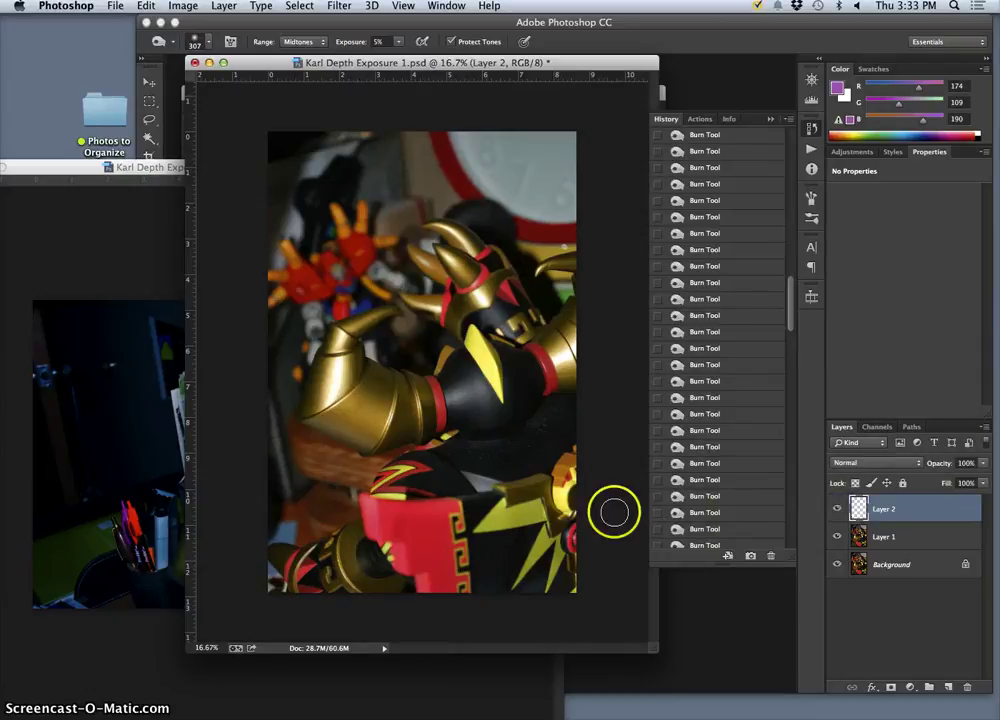
Erase Layer 2 around the blue background patch above the lower hand's armor with a 90 px Eraser at 100% opacity
key(super+equal)
key(super+equal)
scroll(396, 511, down, 3)
scroll(396, 511, down, 3)
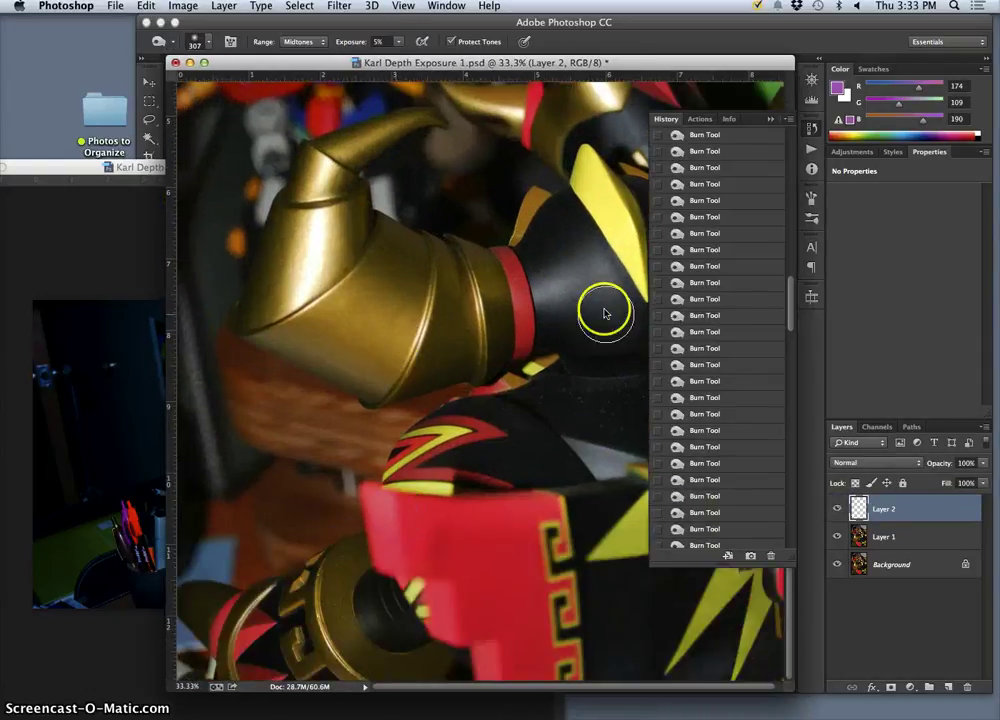
drag(138, 167, 121, 278)
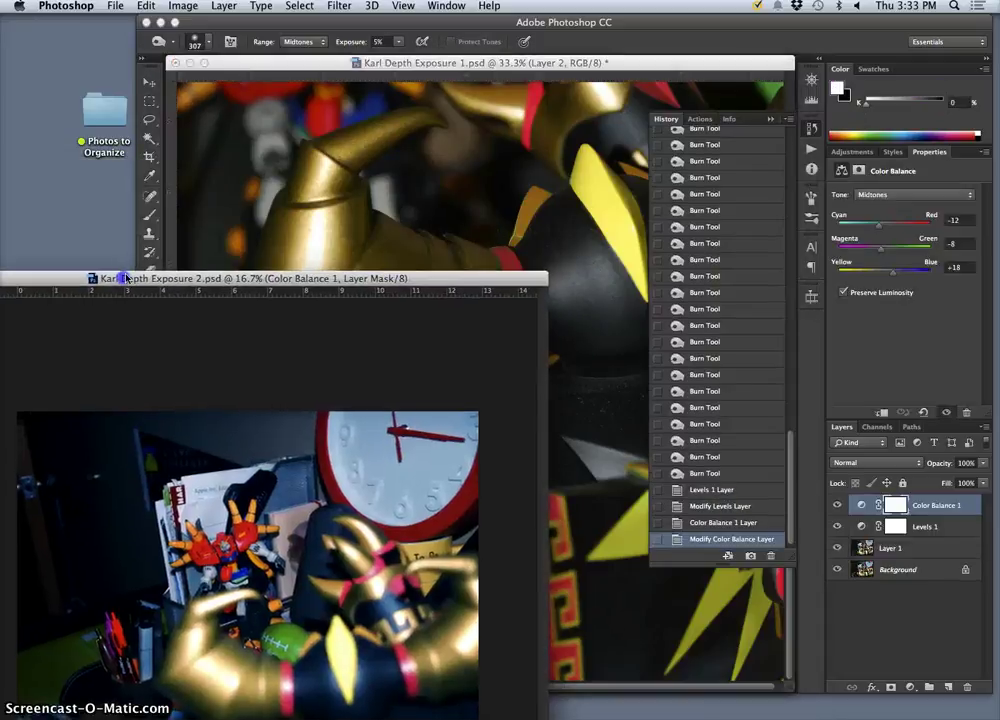
click(152, 268)
click(255, 66)
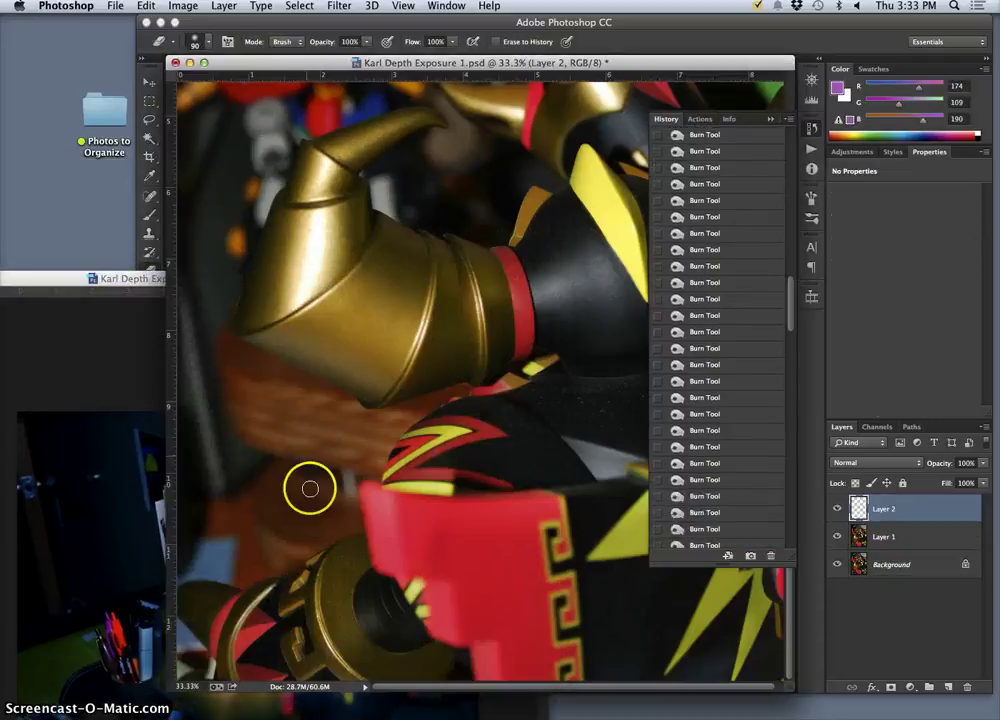
click(170, 578)
click(172, 579)
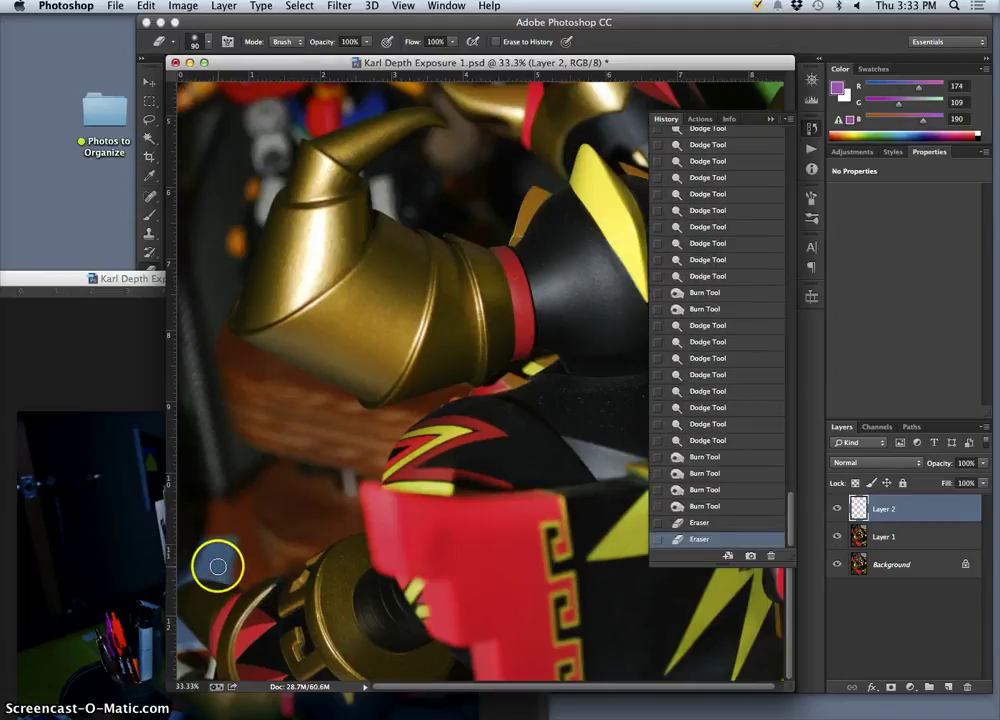
key(super+z)
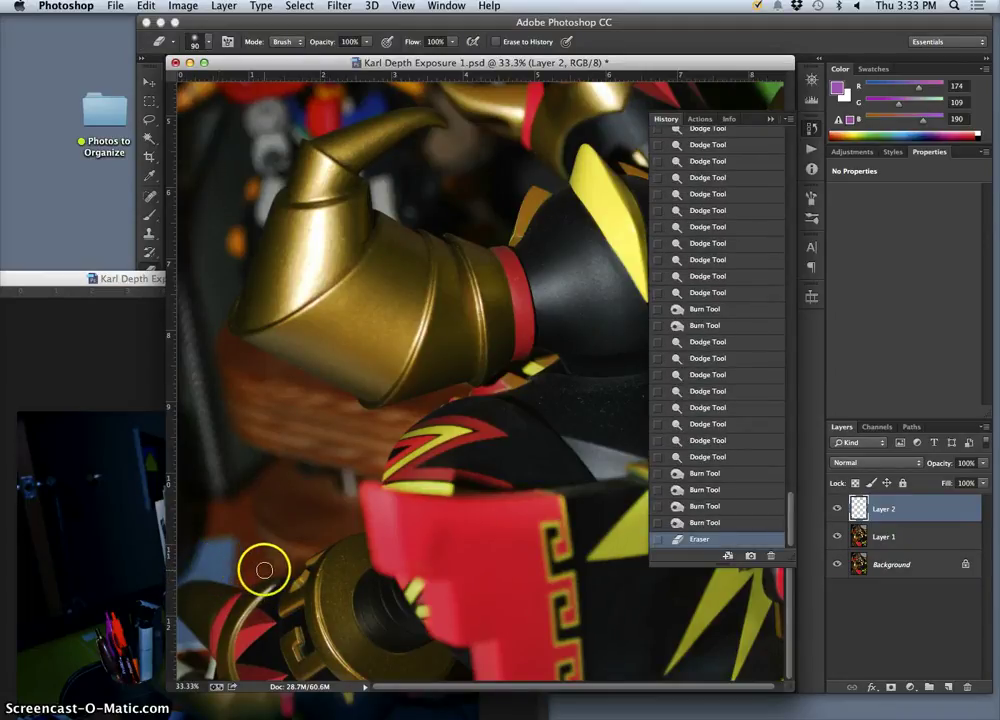
drag(175, 572, 245, 565)
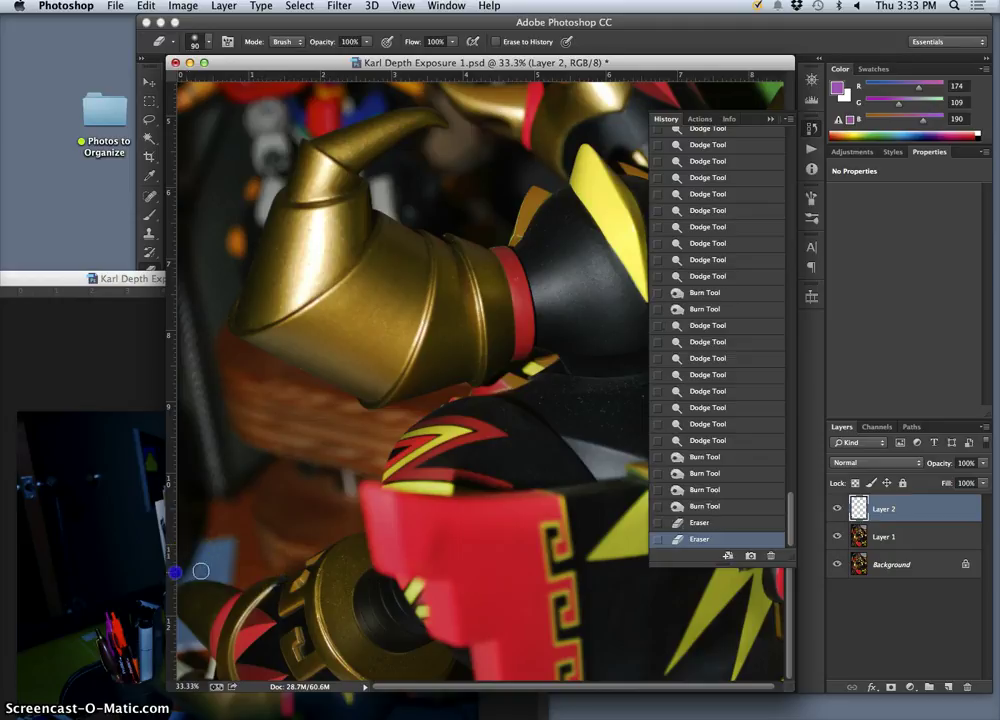
key(super+minus)
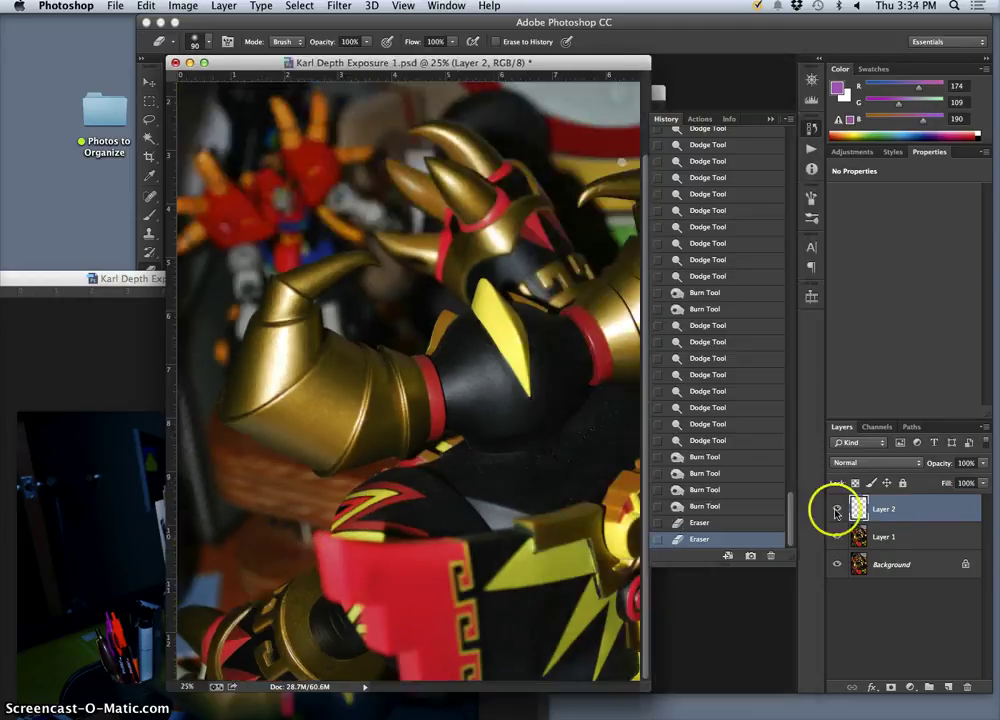
Merge Layer 2 and Layer 1 of the Depth Exposure 1 document into one layer above the Background
shift+click(927, 535)
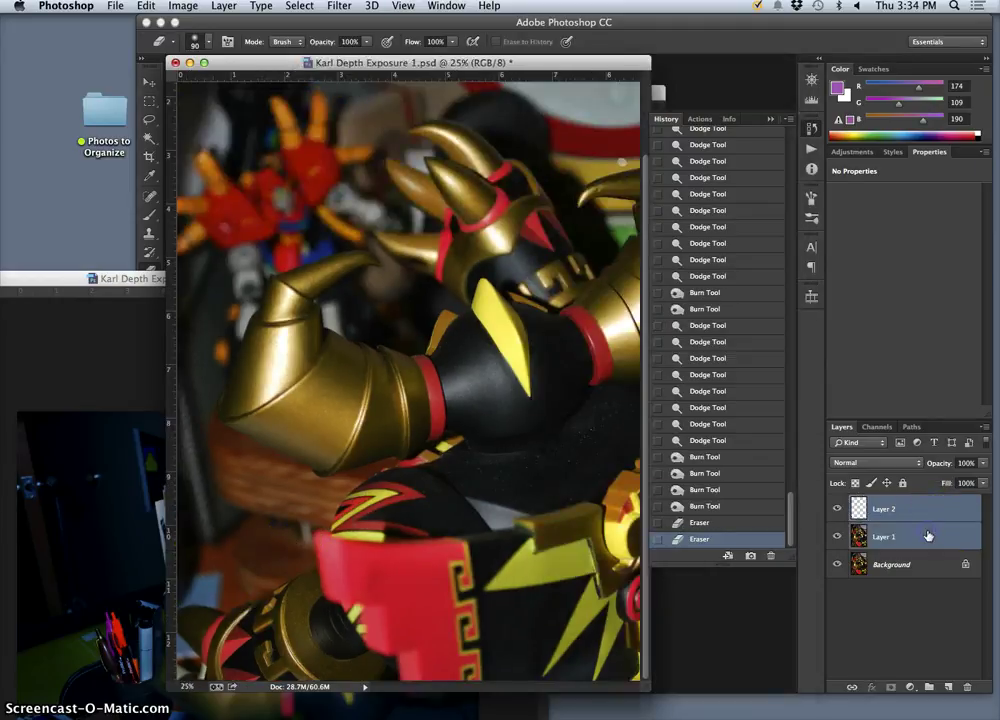
click(223, 8)
click(365, 484)
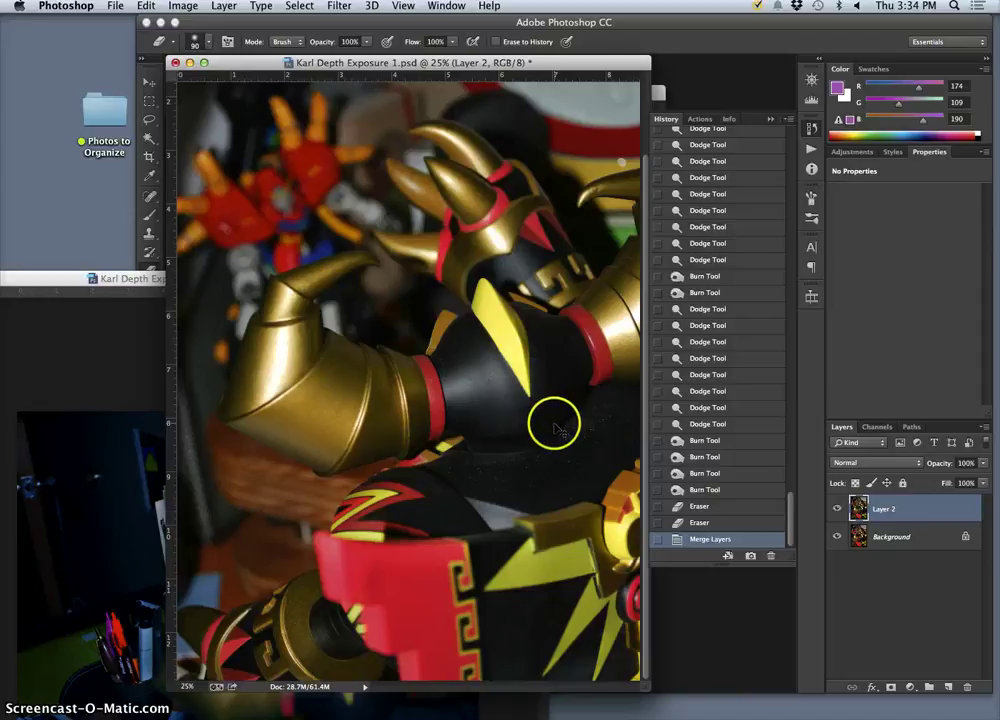
Enlarge the Depth Exposure 1 window around the whole photo at 12.5% and move the Depth Exposure 2 window aside
key(super+minus)
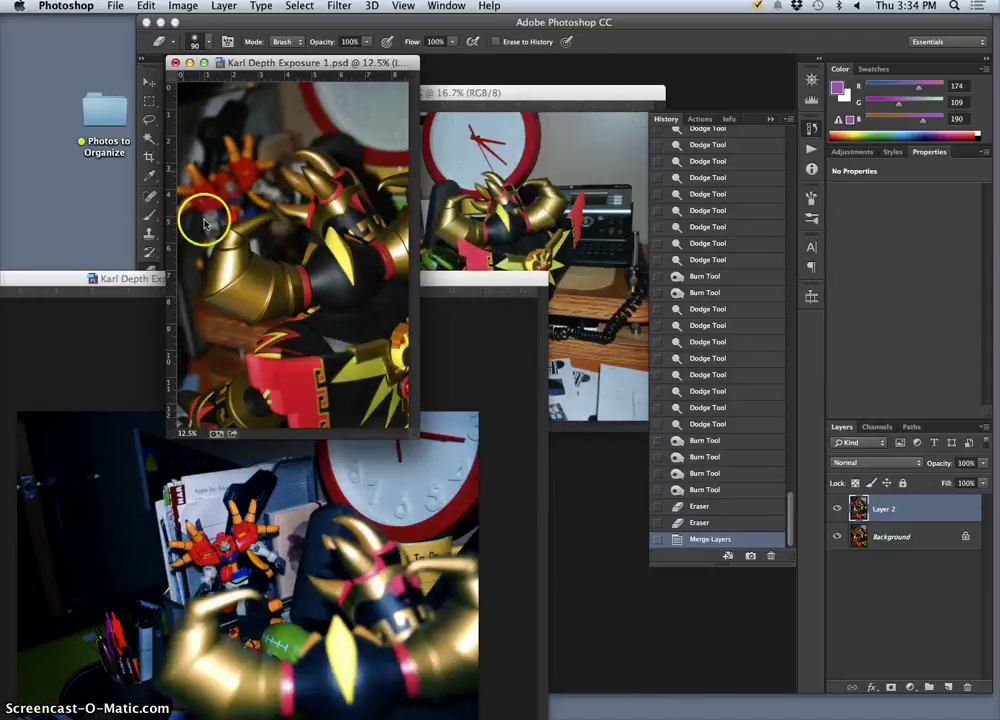
drag(411, 438, 589, 584)
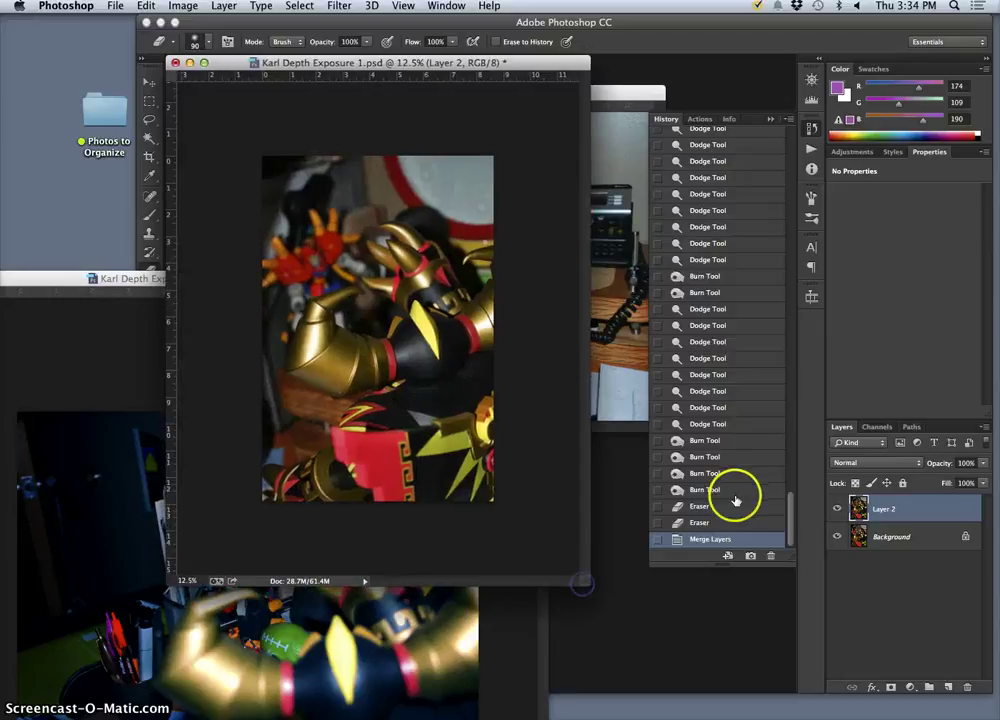
click(145, 283)
drag(145, 283, 454, 398)
click(403, 84)
Darken the outer edges of the Depth Exposure 1 photo with a 982 px Burn brush on Midtones at 5% exposure
key(super+r)
click(150, 327)
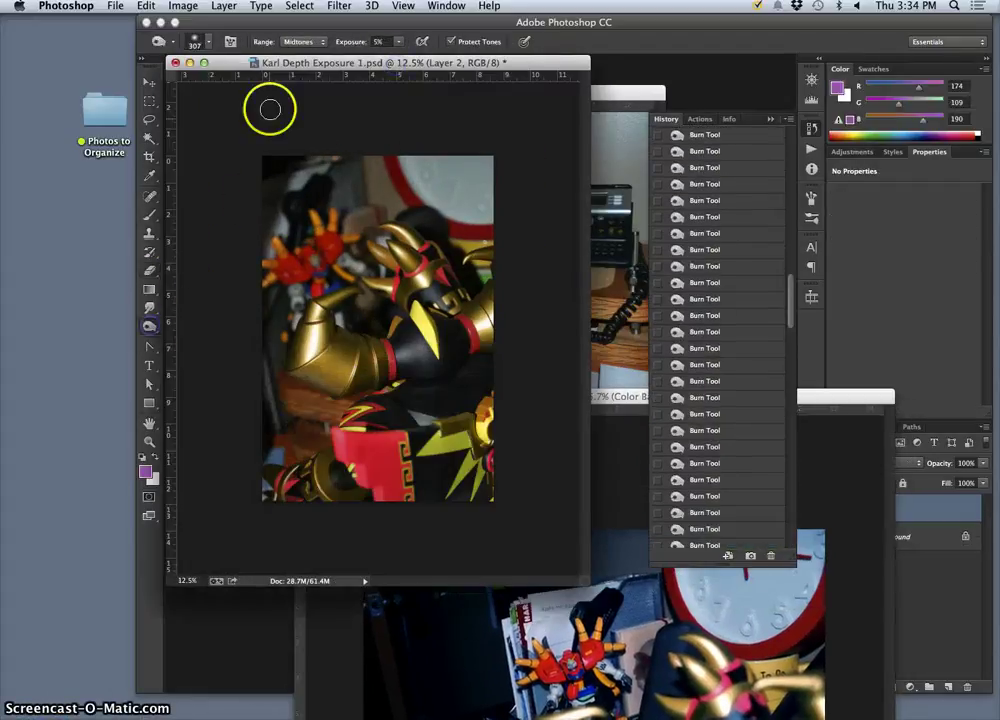
click(209, 47)
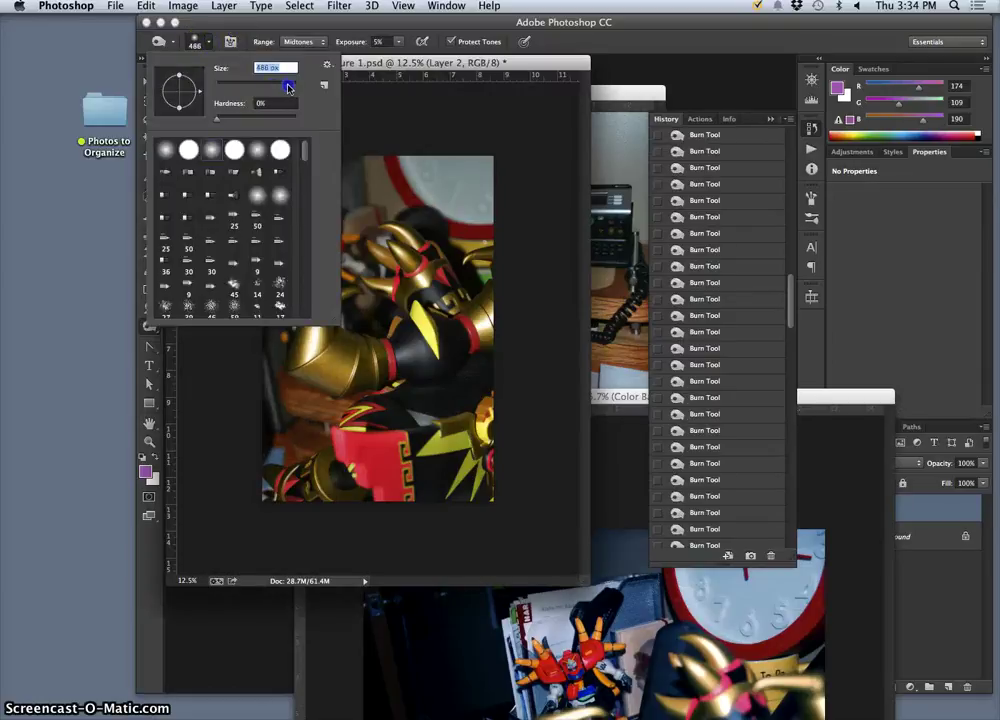
click(428, 111)
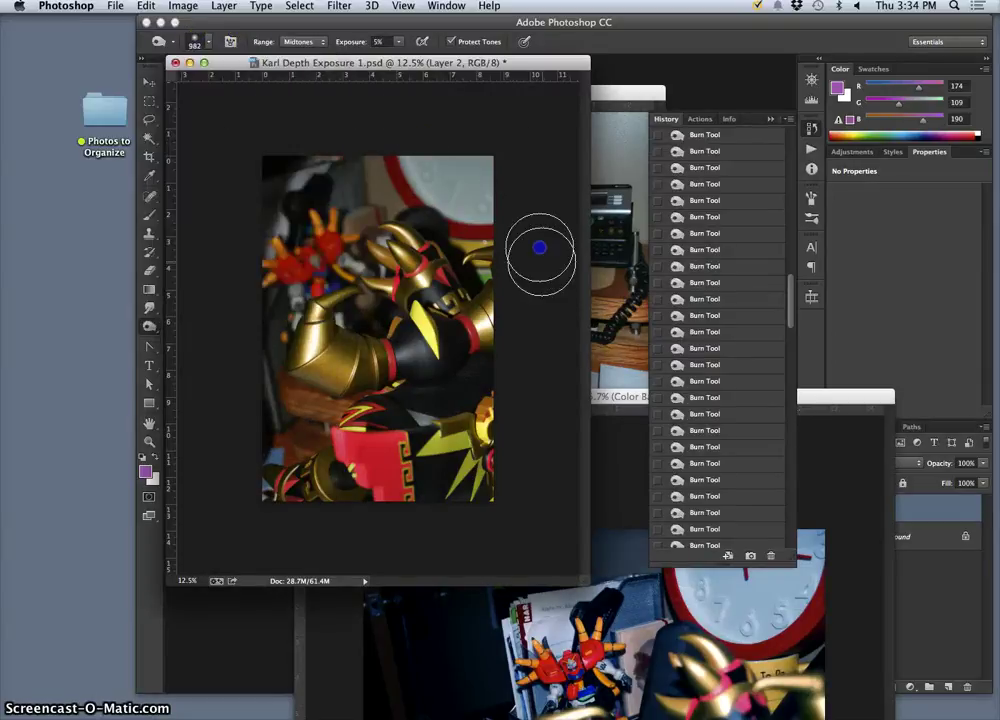
mouse_move(453, 156)
mouse_down()
mouse_move(509, 276)
mouse_move(454, 141)
mouse_move(400, 138)
mouse_move(490, 170)
mouse_move(521, 260)
mouse_move(475, 135)
mouse_move(417, 118)
mouse_move(523, 198)
mouse_move(348, 138)
mouse_move(449, 142)
mouse_move(320, 143)
mouse_move(577, 172)
mouse_move(610, 290)
mouse_up()
mouse_move(408, 143)
mouse_down()
mouse_move(325, 143)
mouse_move(345, 138)
mouse_move(360, 221)
mouse_move(367, 438)
mouse_move(503, 503)
mouse_move(518, 391)
mouse_move(519, 401)
mouse_move(424, 581)
mouse_up()
mouse_move(514, 409)
mouse_down()
mouse_move(425, 581)
mouse_move(501, 427)
mouse_move(453, 529)
mouse_move(415, 540)
mouse_up()
mouse_move(522, 376)
mouse_down()
mouse_move(522, 408)
mouse_move(420, 570)
mouse_up()
mouse_move(409, 382)
mouse_down()
mouse_move(418, 420)
mouse_move(348, 558)
mouse_up()
mouse_move(261, 546)
mouse_down()
mouse_move(240, 438)
mouse_move(328, 567)
mouse_up()
drag(254, 247, 273, 385)
mouse_move(263, 337)
mouse_down()
mouse_move(264, 328)
mouse_move(263, 462)
mouse_up()
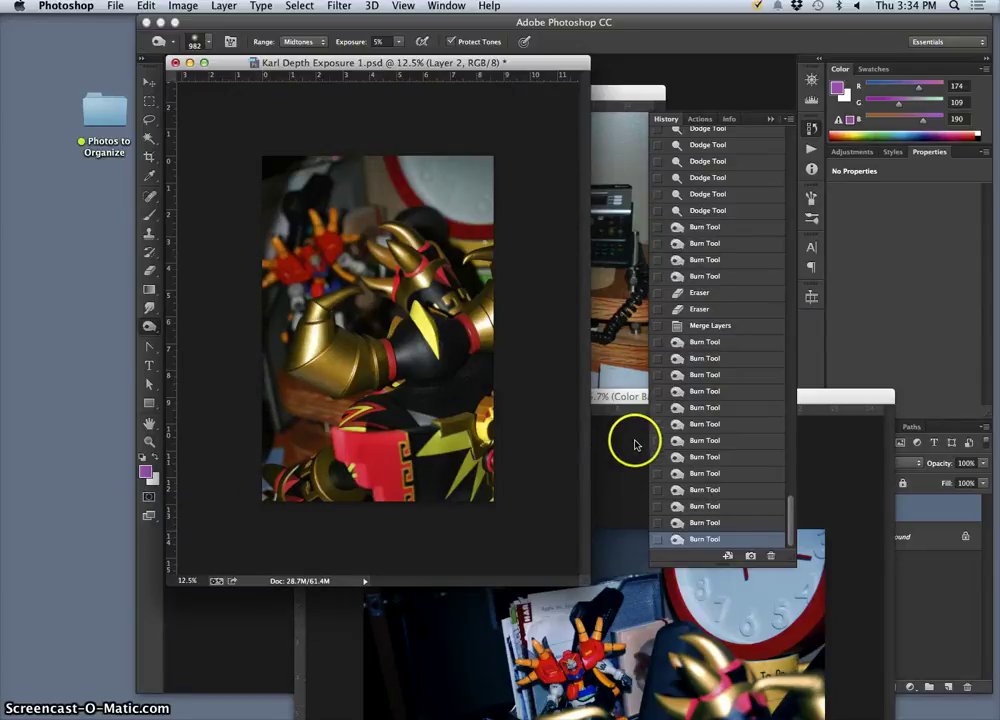
Copy the Color Balance 1 and Levels 1 adjustment layers from Depth Exposure 2 into the Depth Exposure 1 document
click(622, 404)
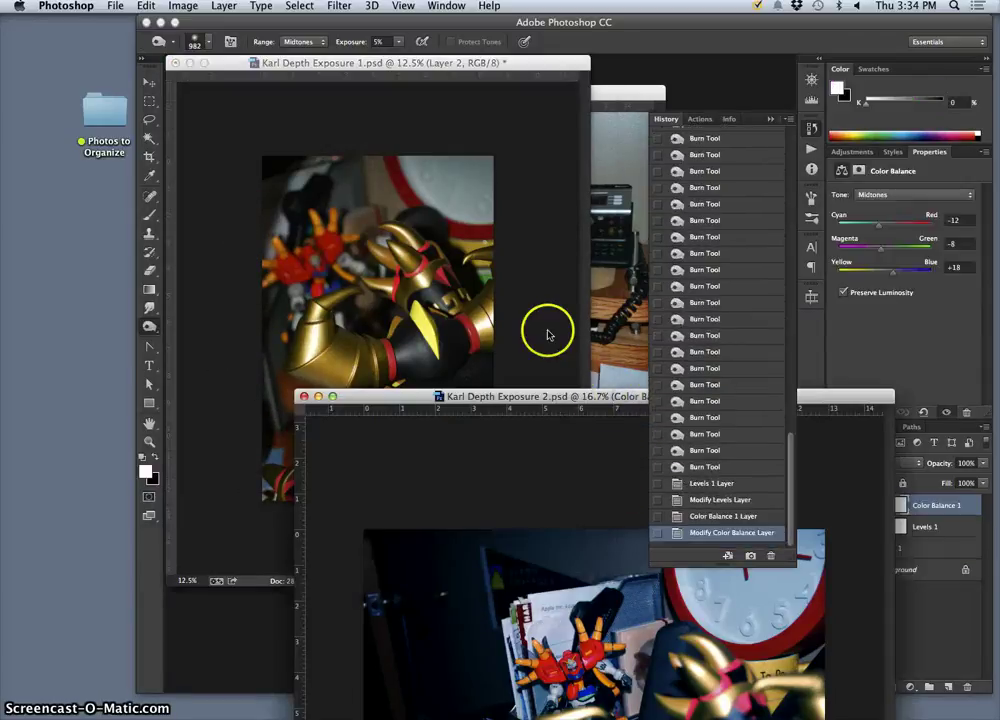
drag(615, 400, 335, 399)
click(518, 500)
drag(464, 401, 465, 227)
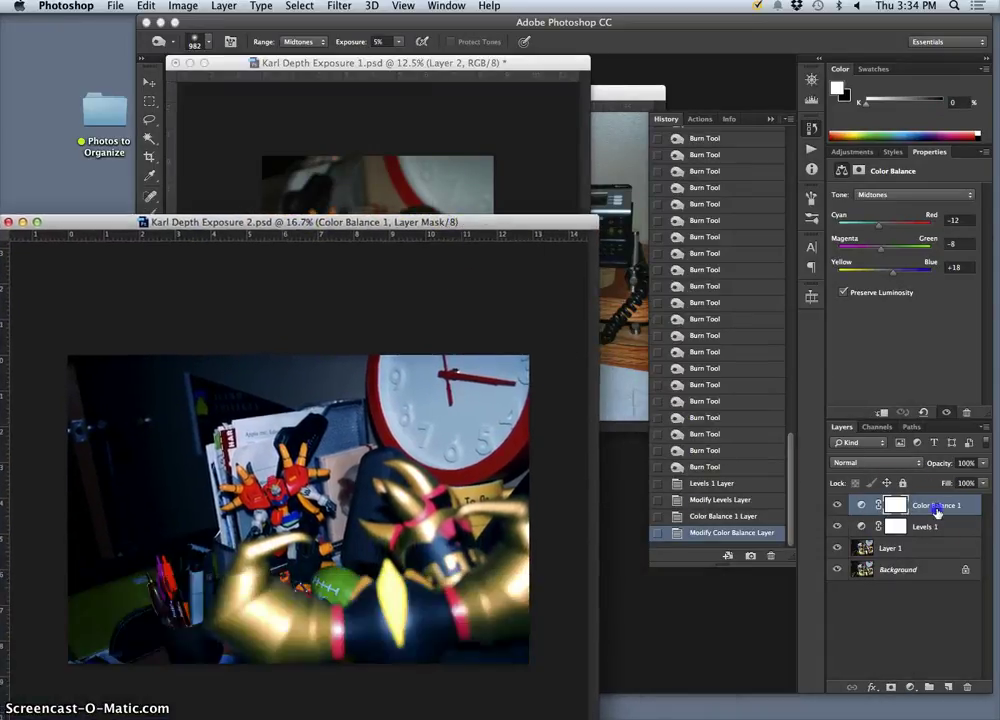
click(937, 513)
shift+click(939, 528)
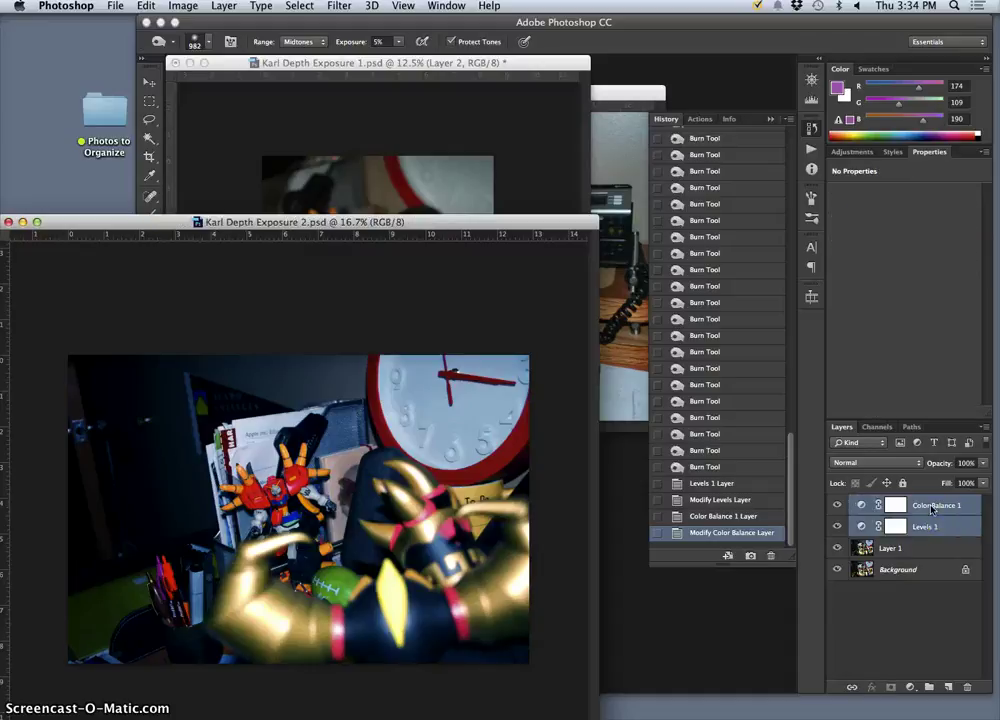
drag(933, 508, 441, 172)
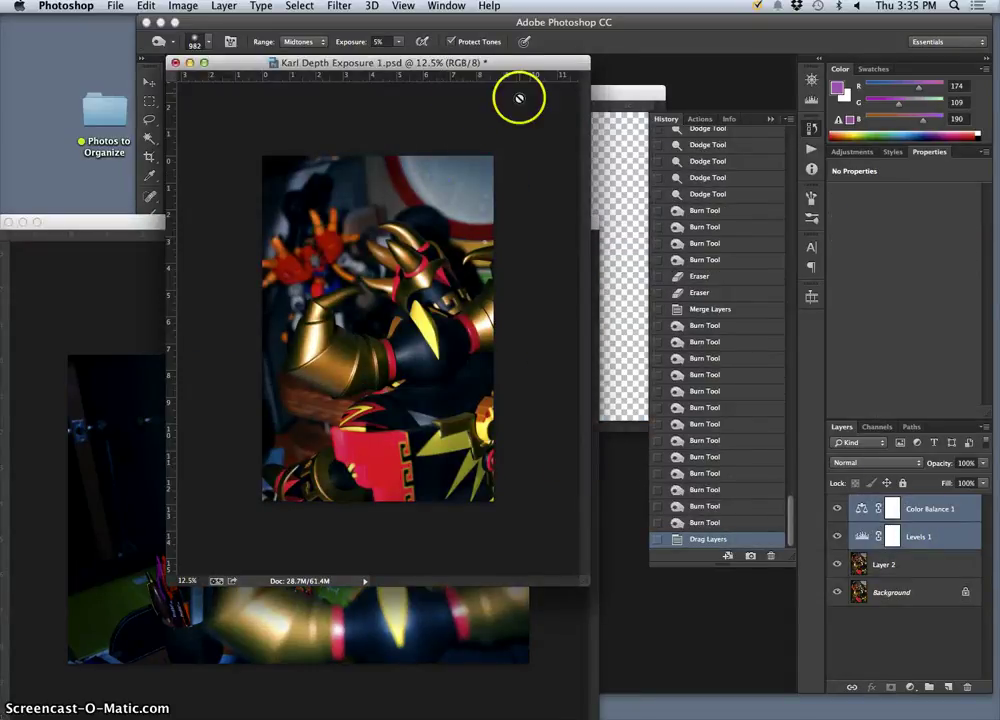
Move Depth Exposure 1 off the DSC_0497.JPG image, leaving it in its own floating window
drag(499, 63, 690, 118)
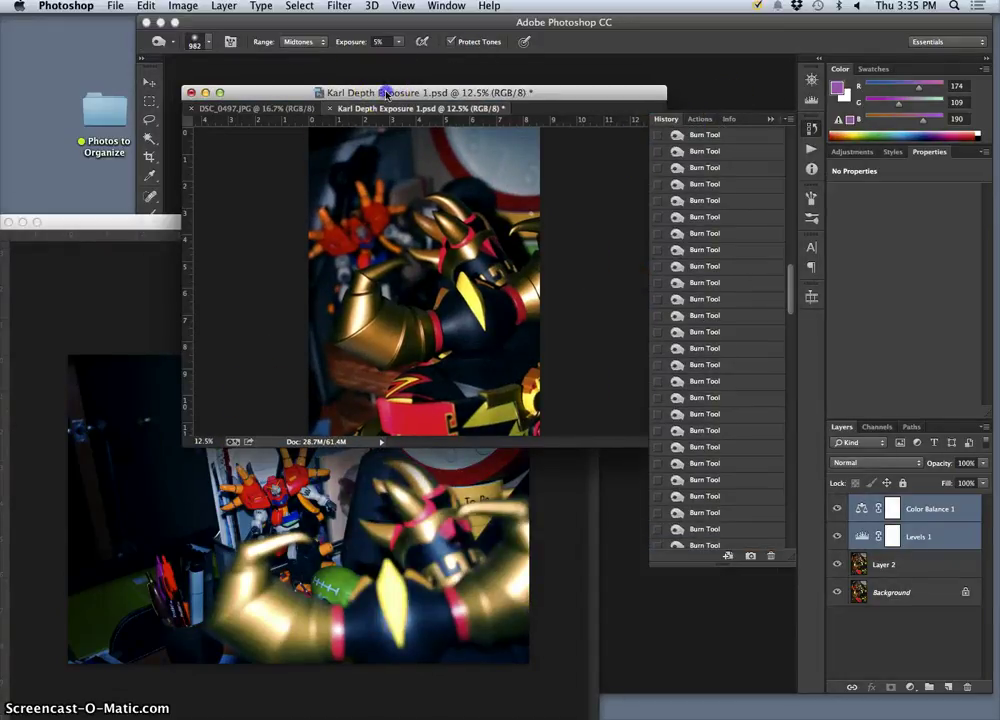
drag(380, 88, 345, 62)
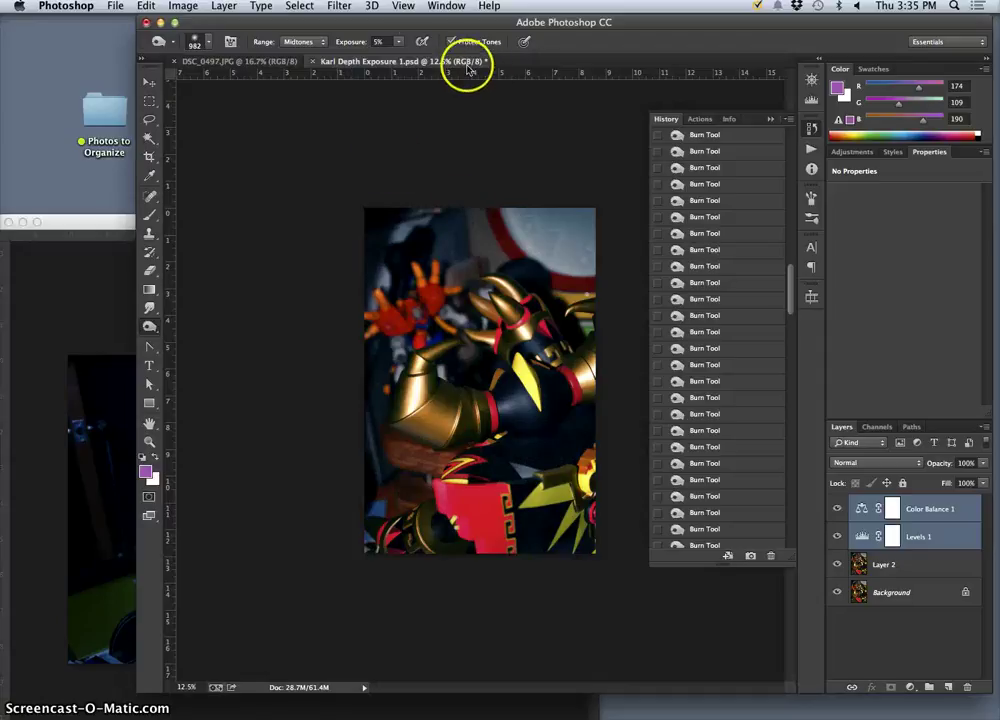
drag(328, 111, 330, 112)
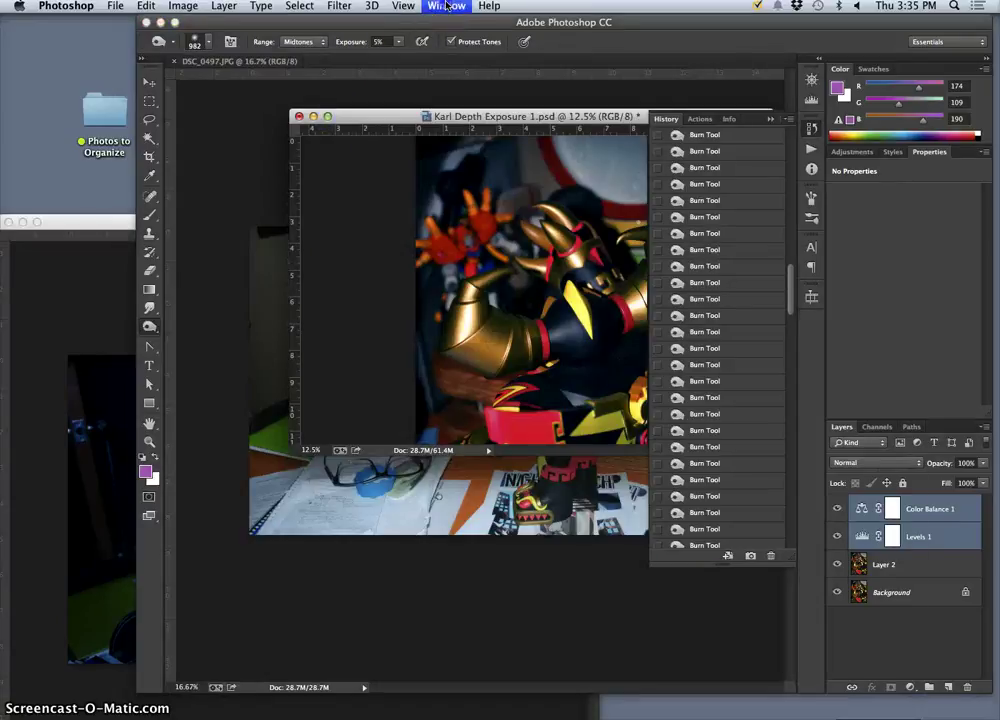
click(436, 6)
click(381, 92)
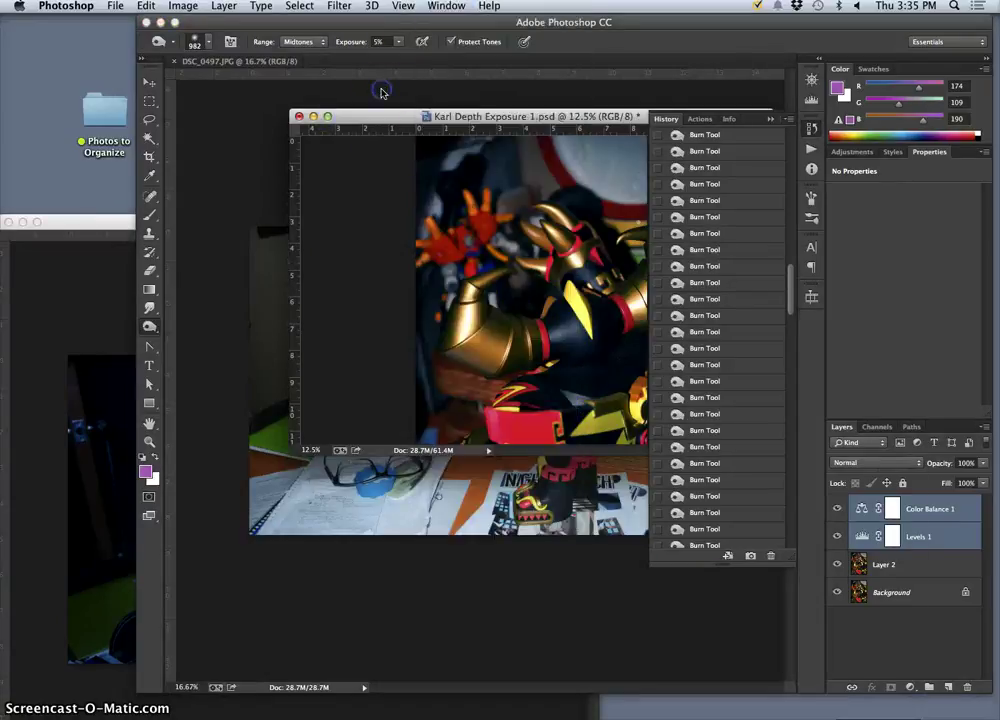
Bring DSC_0497.JPG to the front, shift the application window, and collapse the History list covering the photo
key(ctrl+Down)
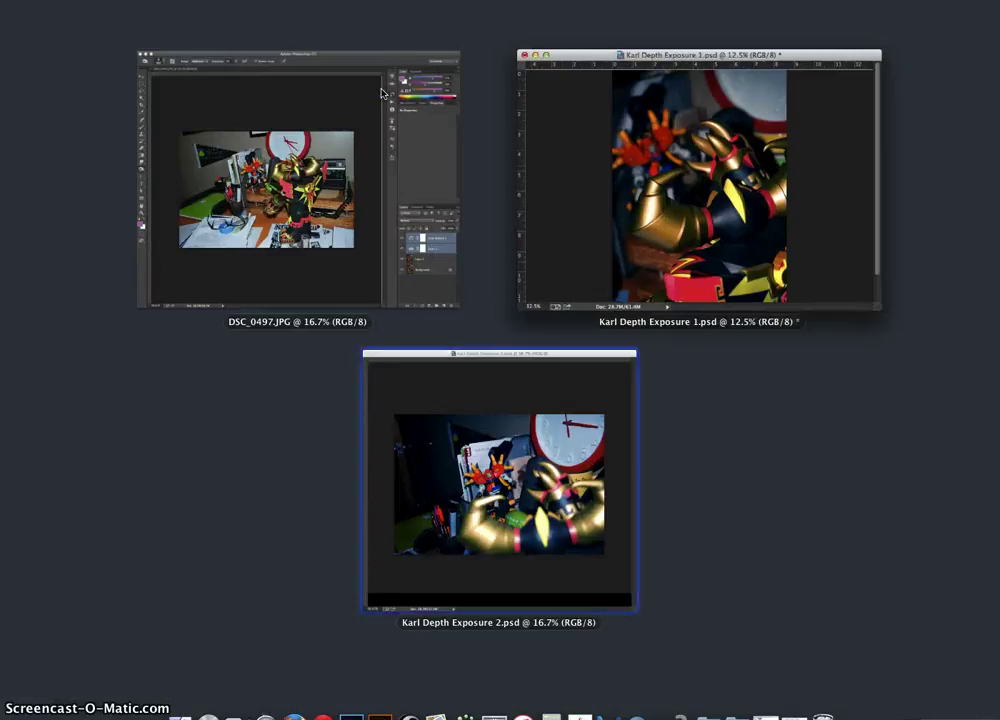
key(Down)
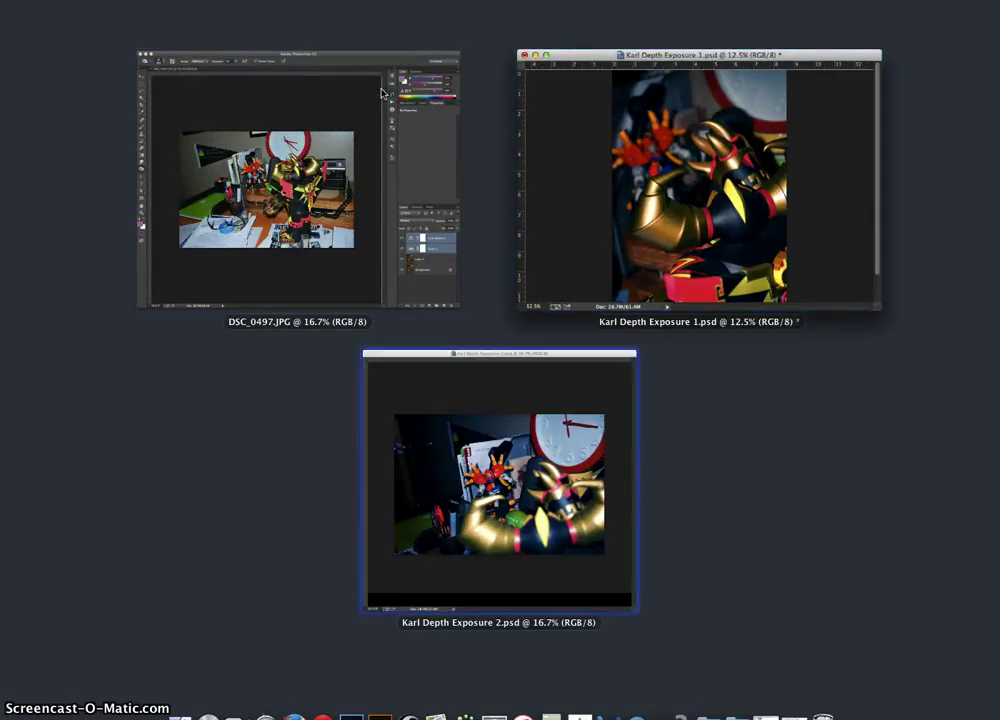
click(313, 240)
key(F12)
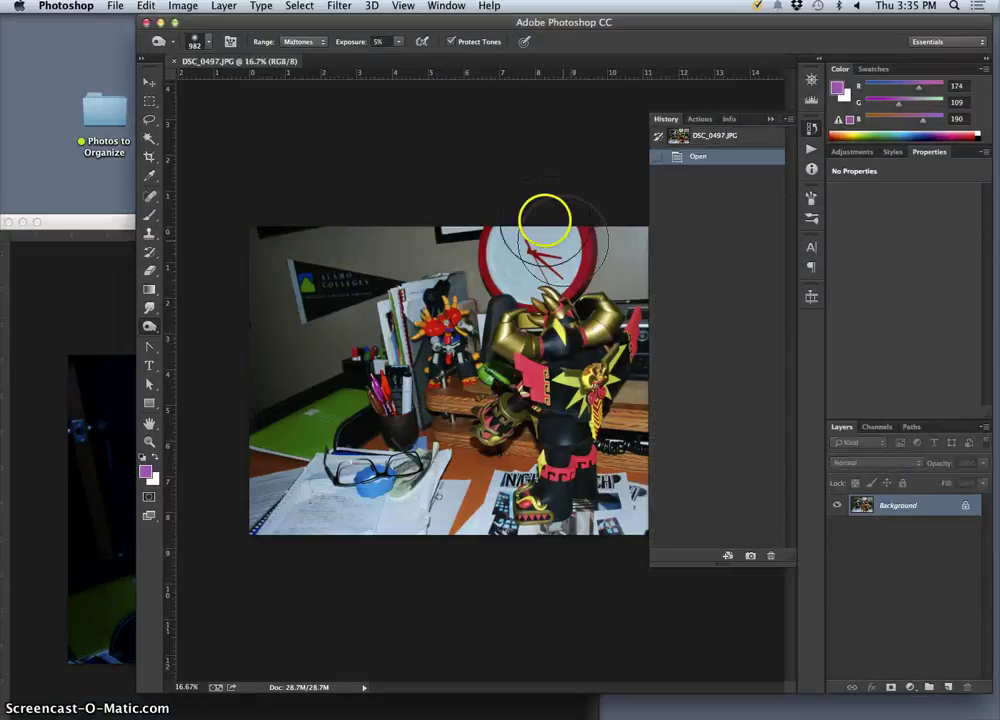
drag(341, 20, 303, 45)
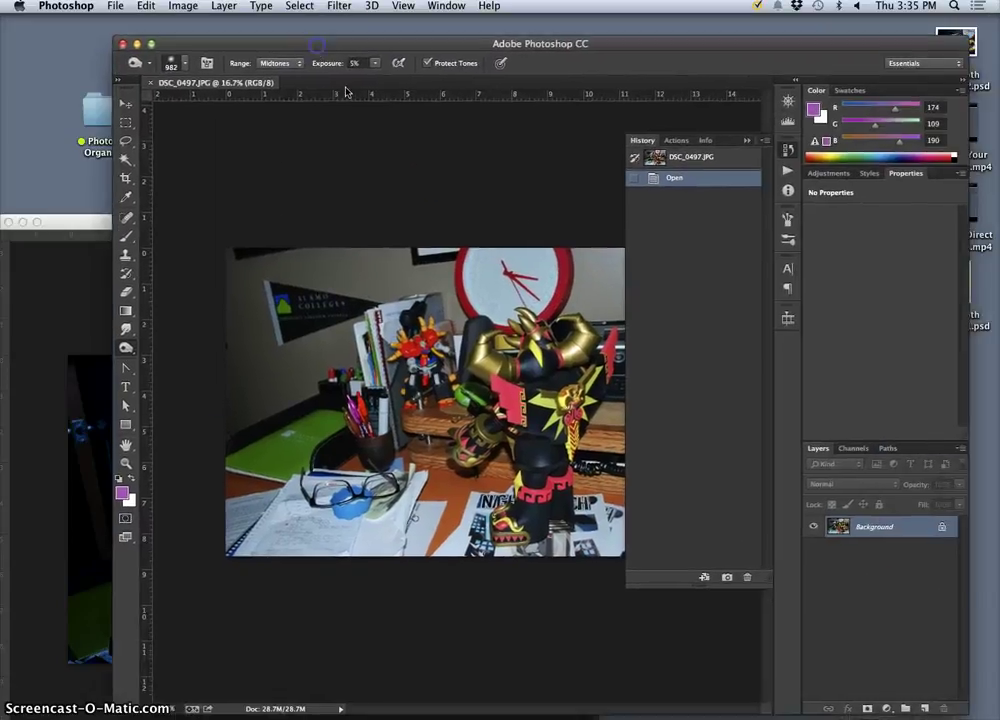
click(745, 143)
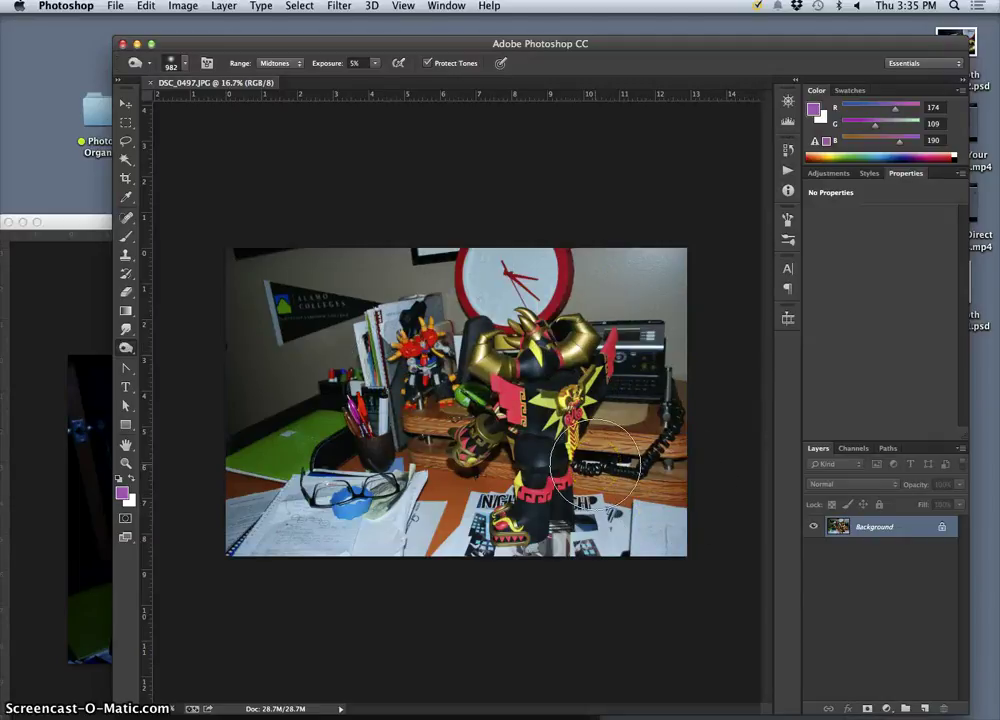
Duplicate the Background layer of DSC_0497.JPG
key(super+equal)
scroll(598, 469, left, 1)
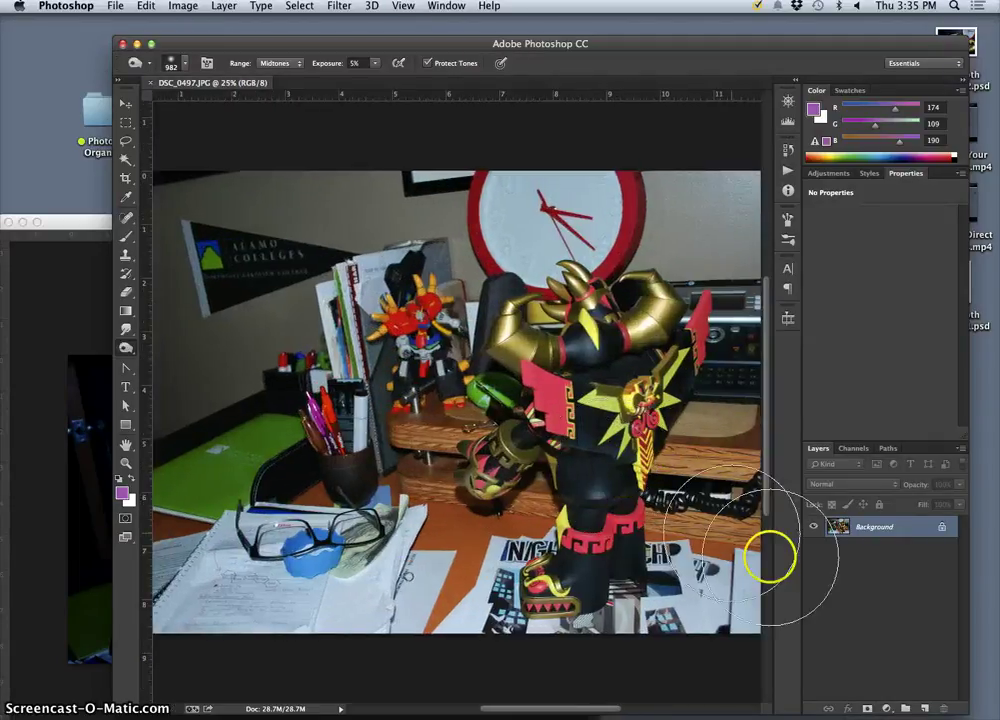
key(super+j)
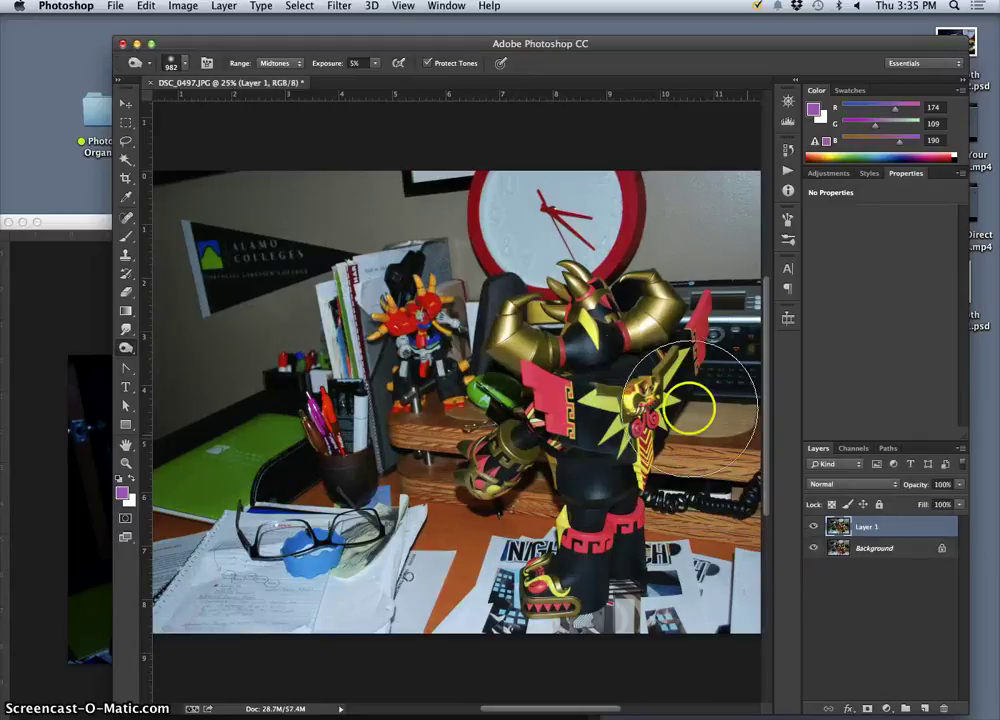
key(super+minus)
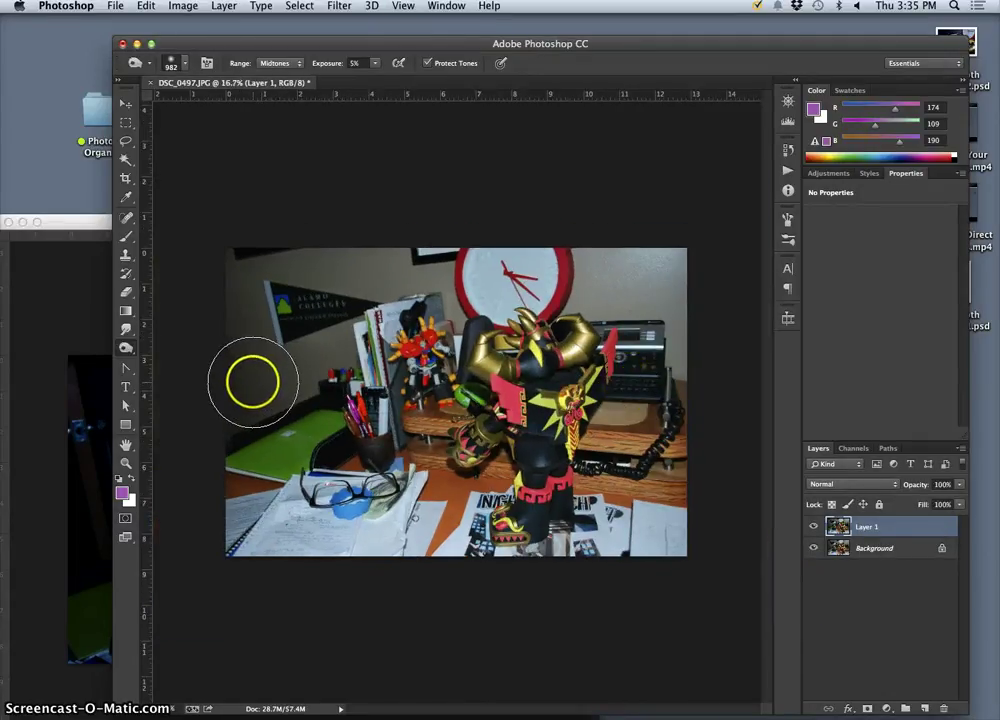
Lasso the small blemish at the wall's left edge beside the pennant, fill it with Content-Aware, and deselect
key(super+equal)
scroll(221, 375, left, 10)
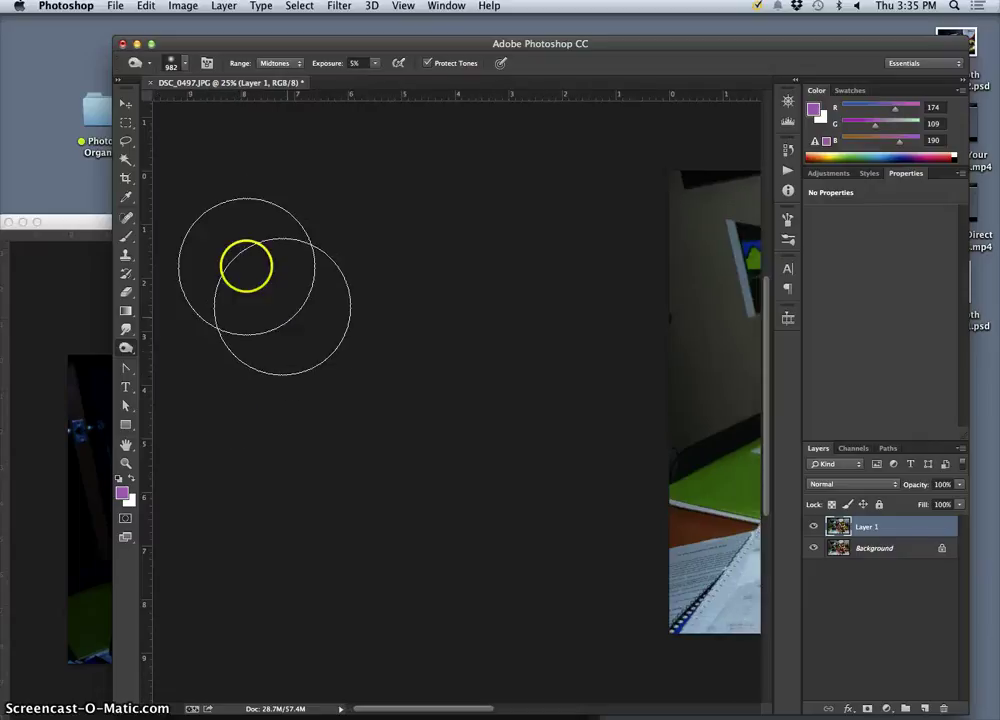
click(126, 141)
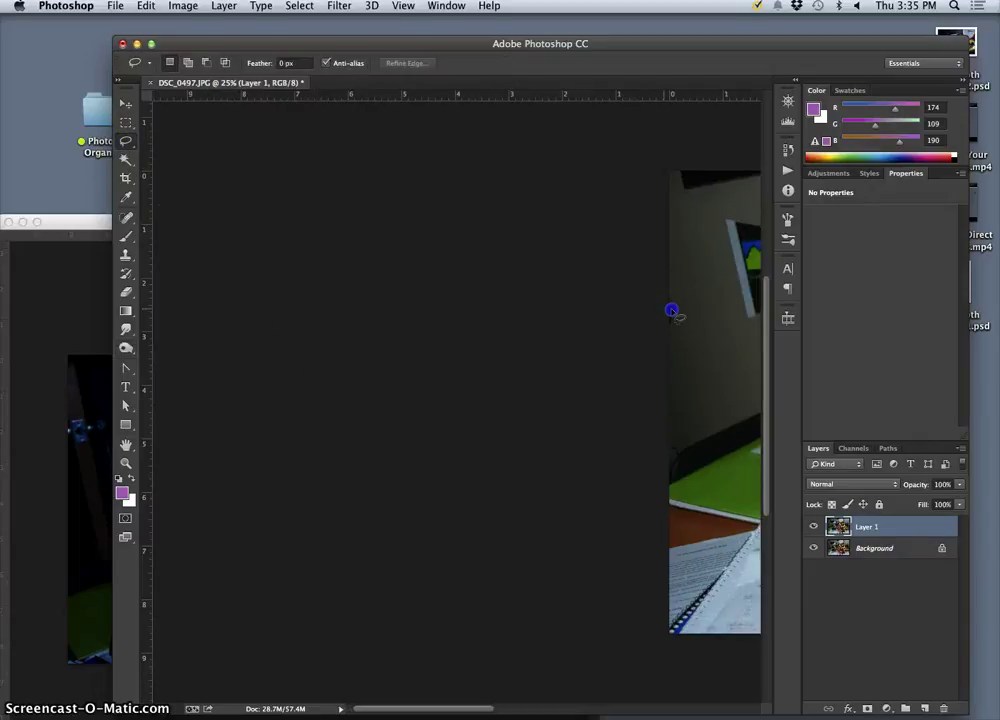
drag(653, 309, 660, 316)
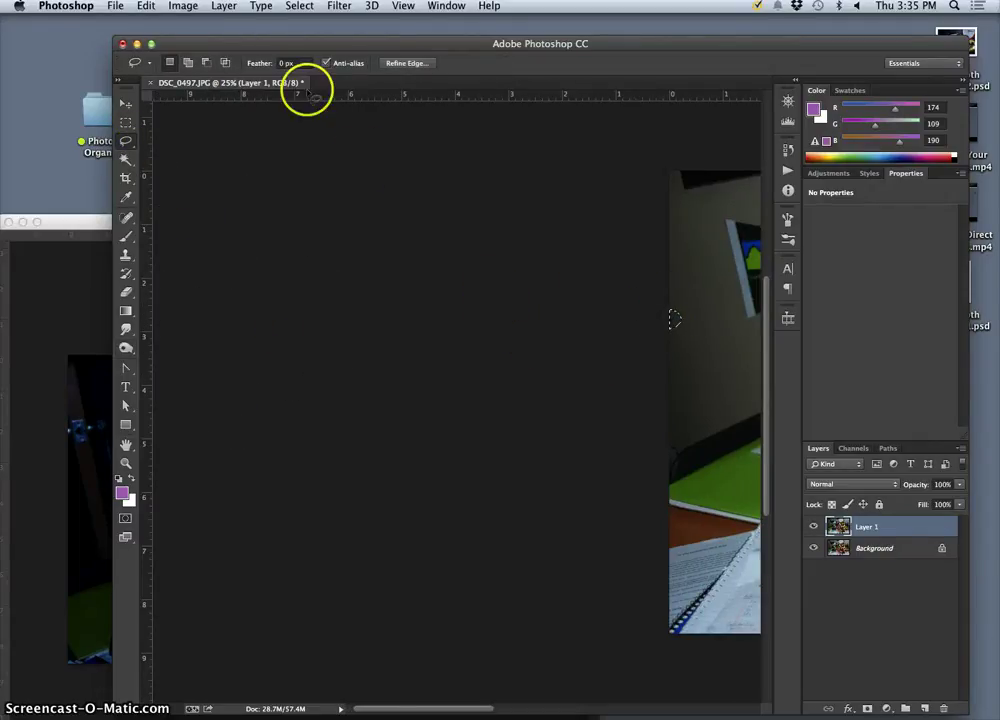
click(146, 6)
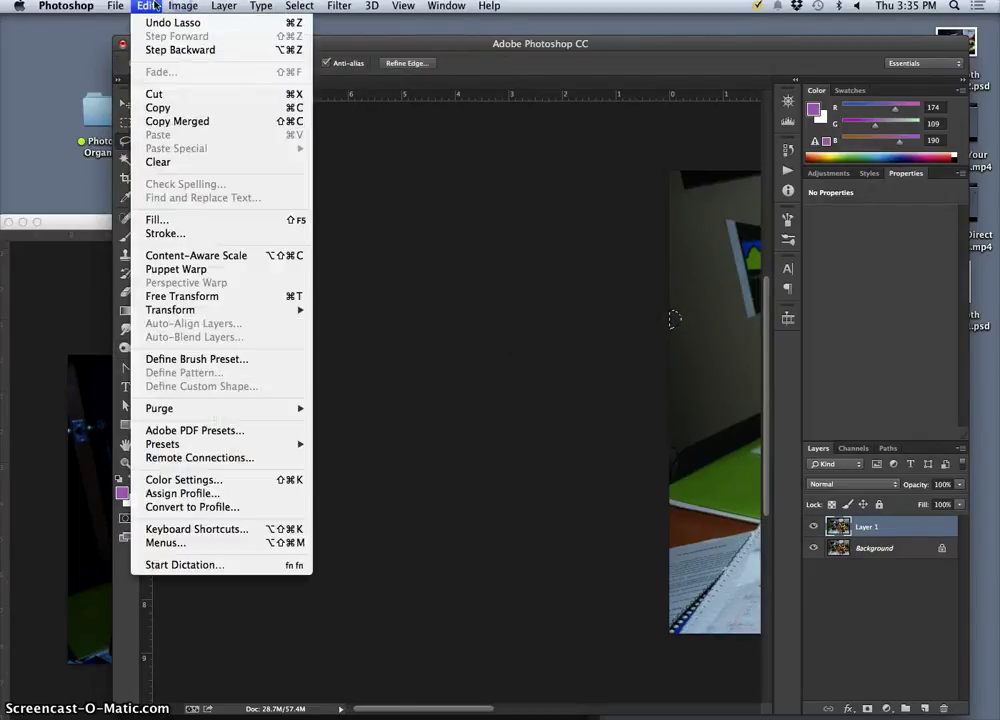
click(156, 219)
click(763, 322)
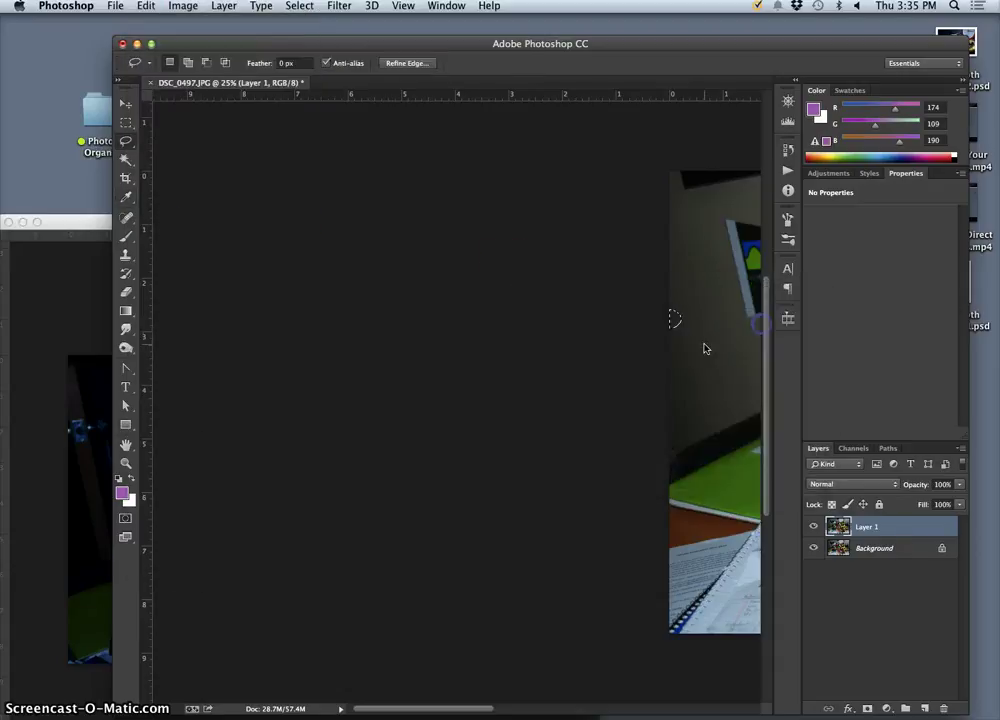
key(super+d)
Lasso the blemish at the photo's left edge above the green folder and fill it with Content-Aware at 100% opacity
scroll(716, 386, down, 2)
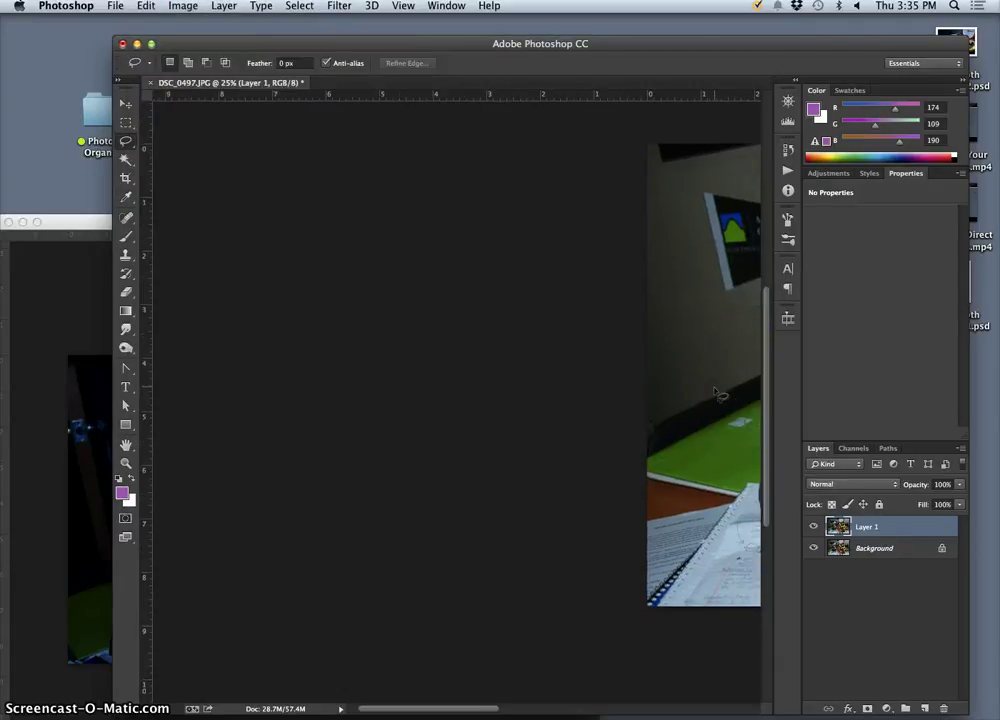
scroll(718, 393, right, 5)
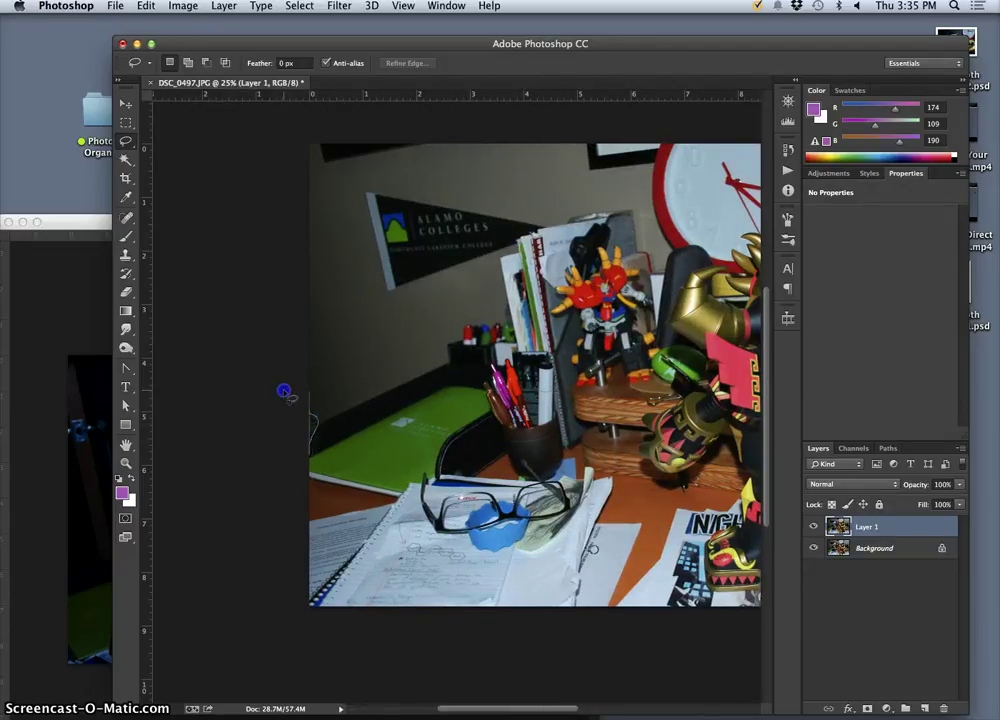
click(146, 6)
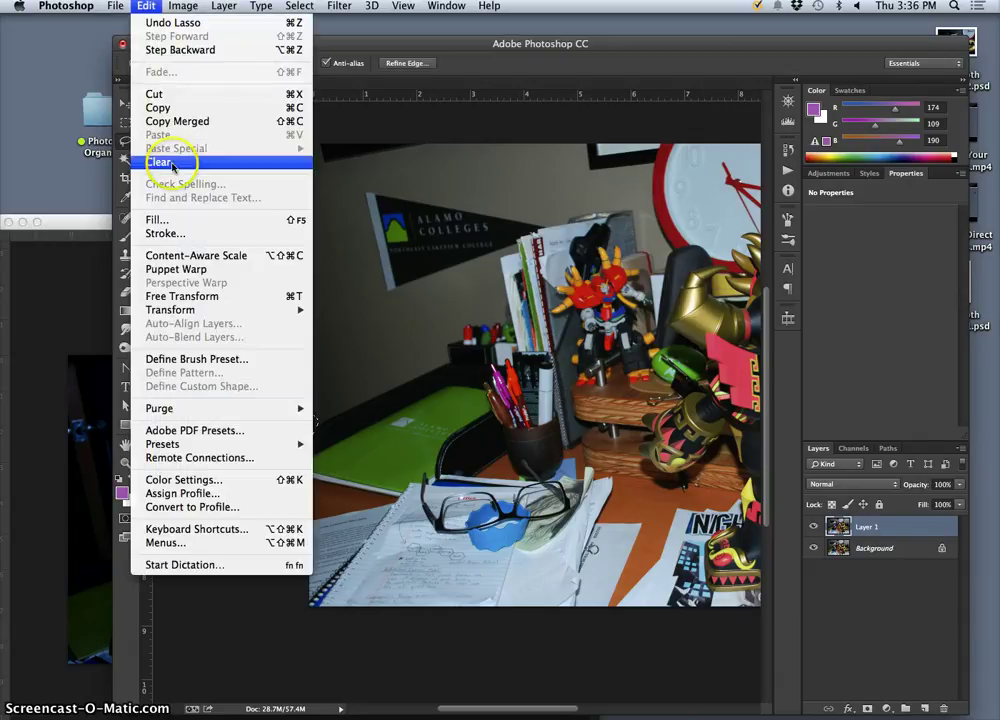
click(161, 219)
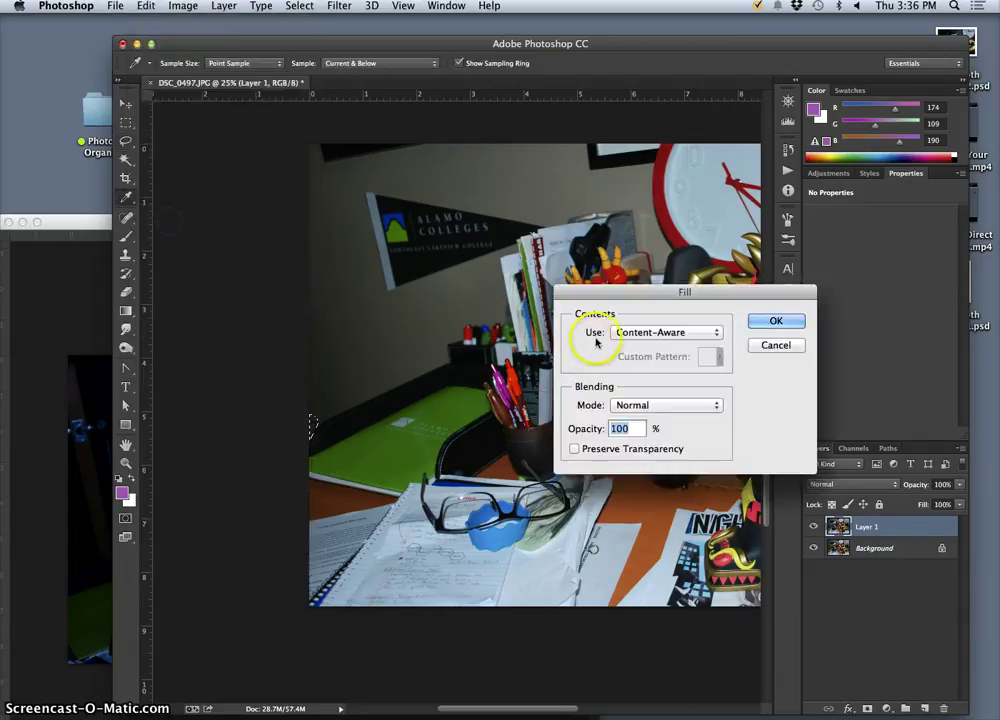
click(765, 322)
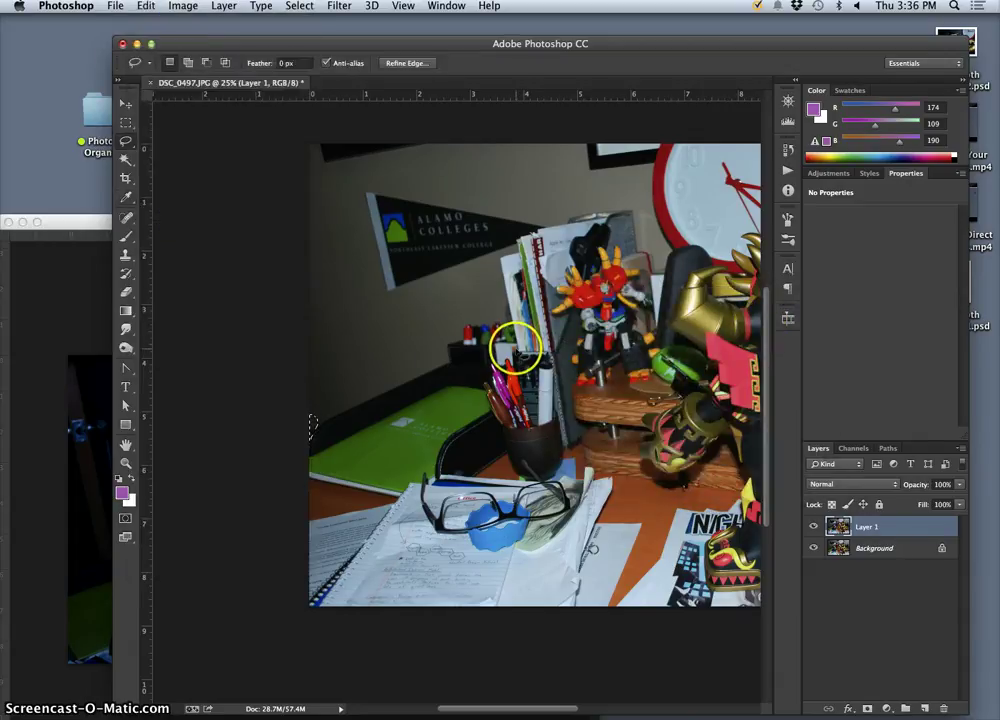
key(super+plus)
scroll(394, 342, left, 3)
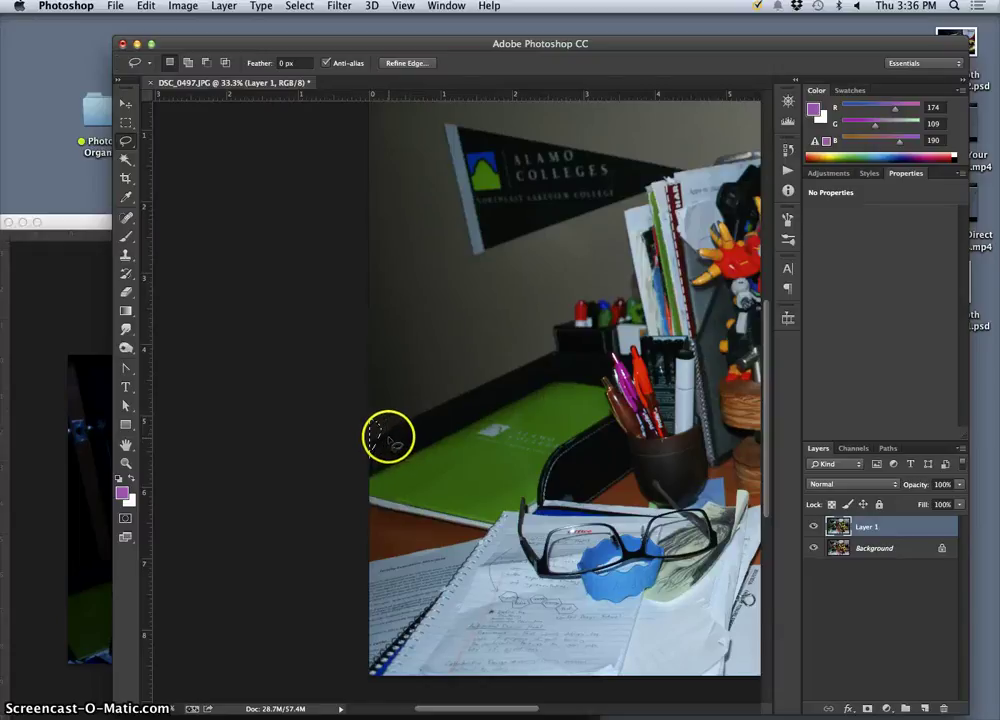
Clear the selection, lasso the remaining blemish at the photo's left edge above the green folder, and fill it with Content-Aware at 100% opacity
click(430, 437)
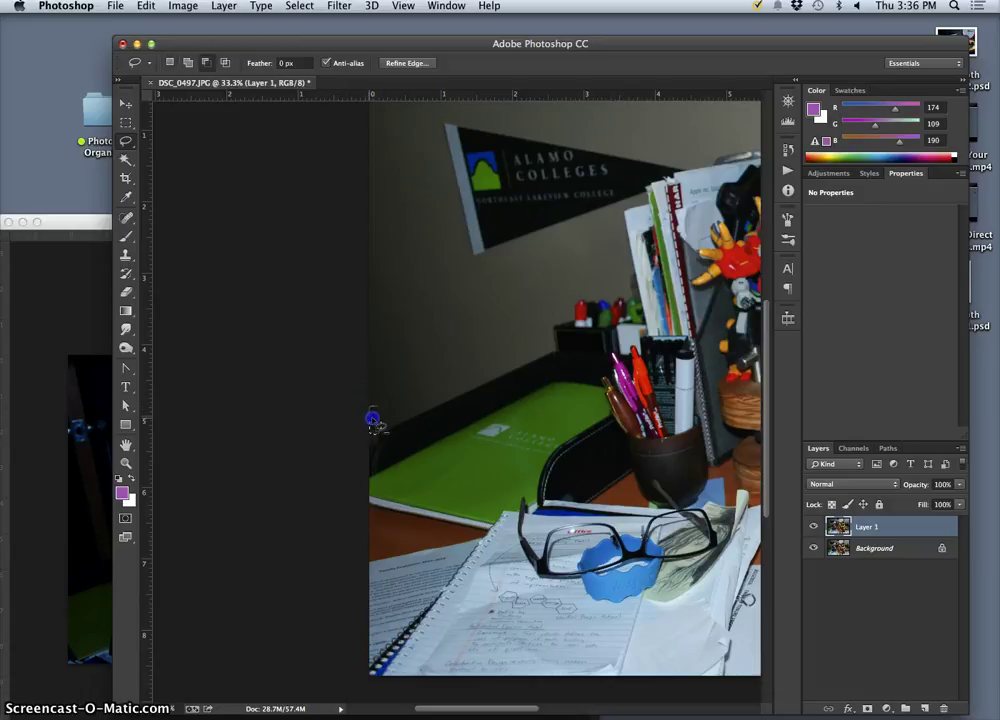
click(320, 223)
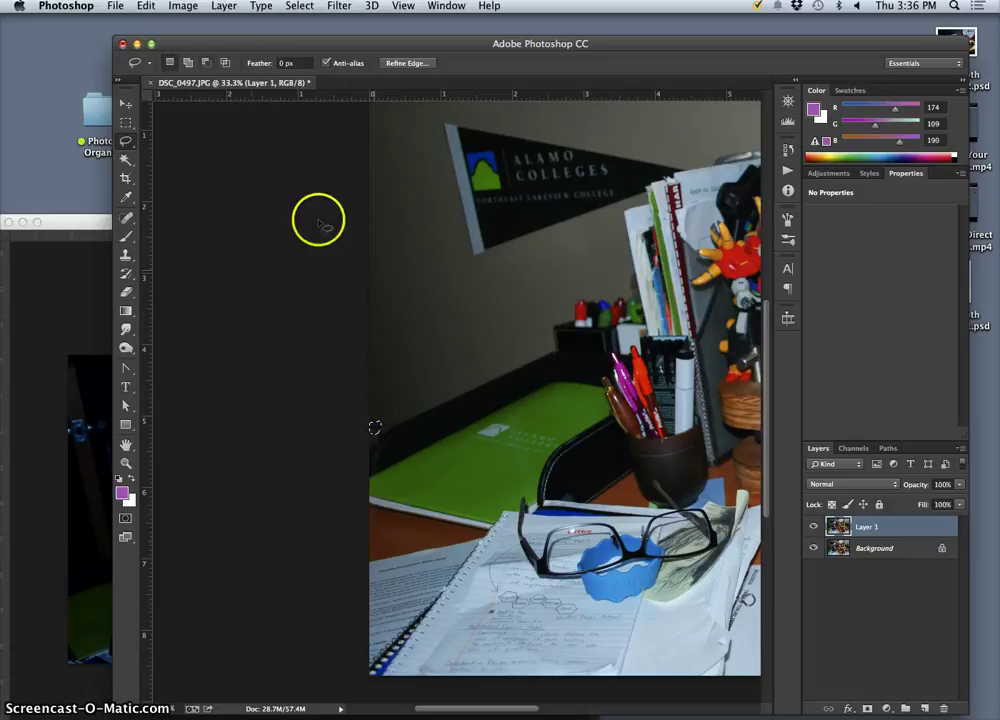
click(147, 8)
click(156, 216)
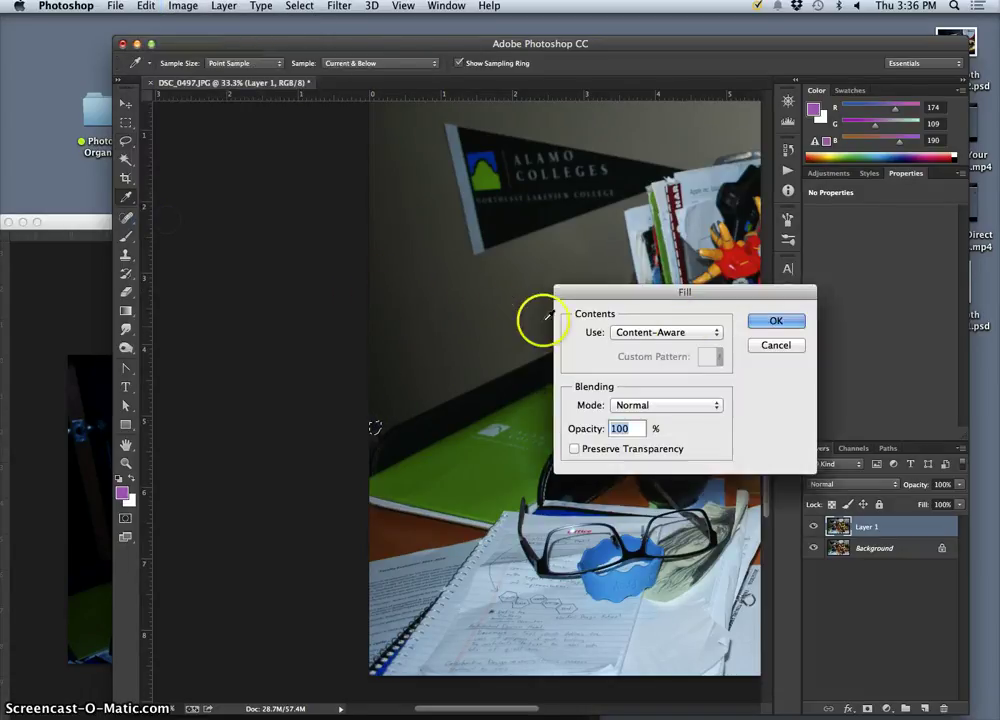
click(772, 324)
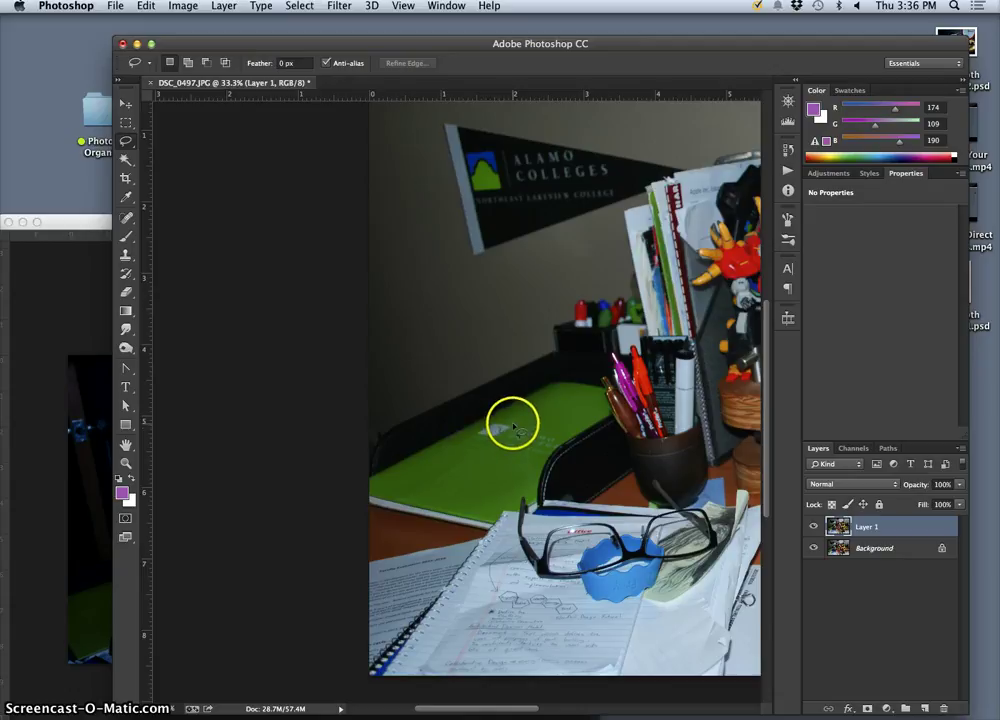
Burn the right wall, the clock, the right edge, and the papers along the lower edge of the photo on Layer 1
click(127, 348)
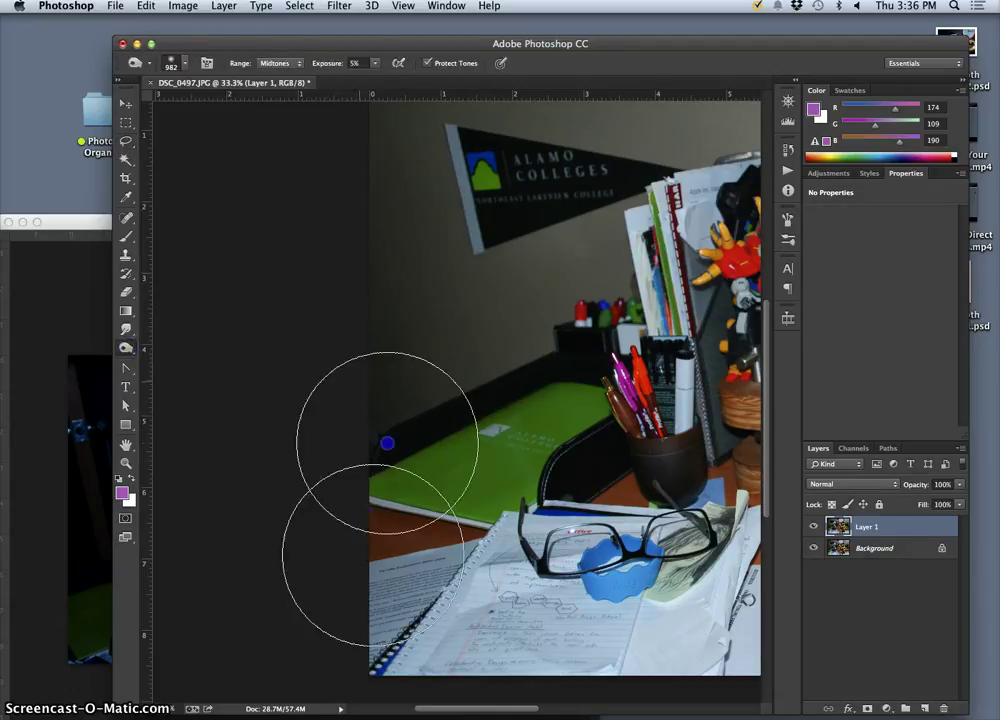
key(super+minus)
key(super+minus)
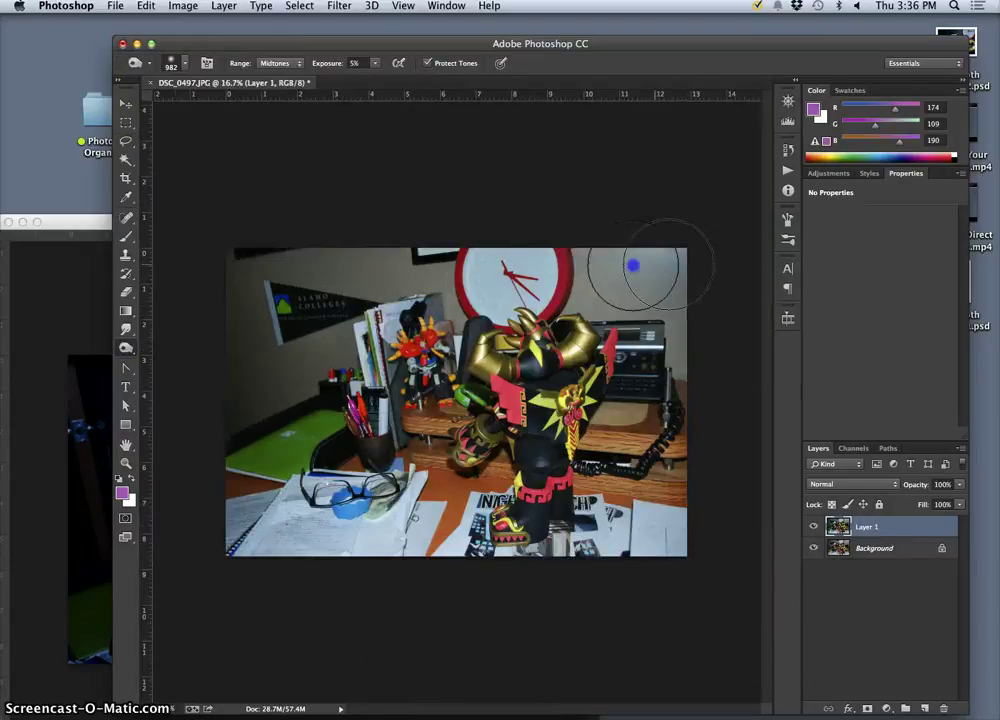
click(704, 246)
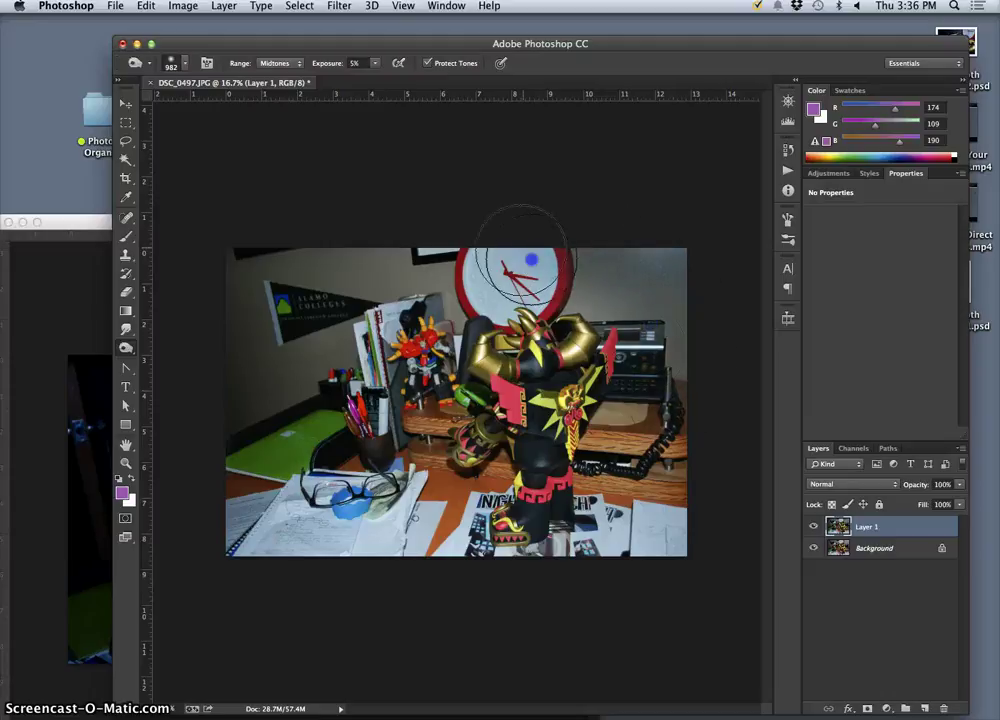
drag(629, 335, 618, 248)
mouse_move(697, 395)
mouse_down()
mouse_move(675, 469)
mouse_move(469, 632)
mouse_move(692, 529)
mouse_up()
mouse_move(627, 531)
mouse_down()
mouse_move(516, 589)
mouse_move(344, 564)
mouse_up()
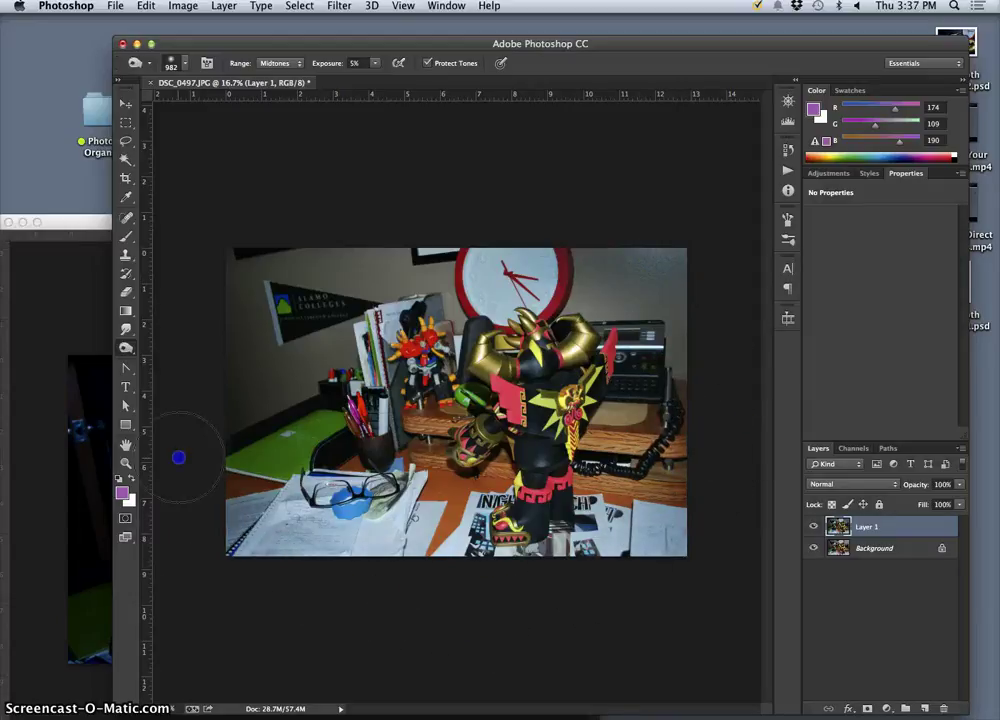
mouse_move(232, 517)
mouse_down()
mouse_move(416, 615)
mouse_move(185, 511)
mouse_up()
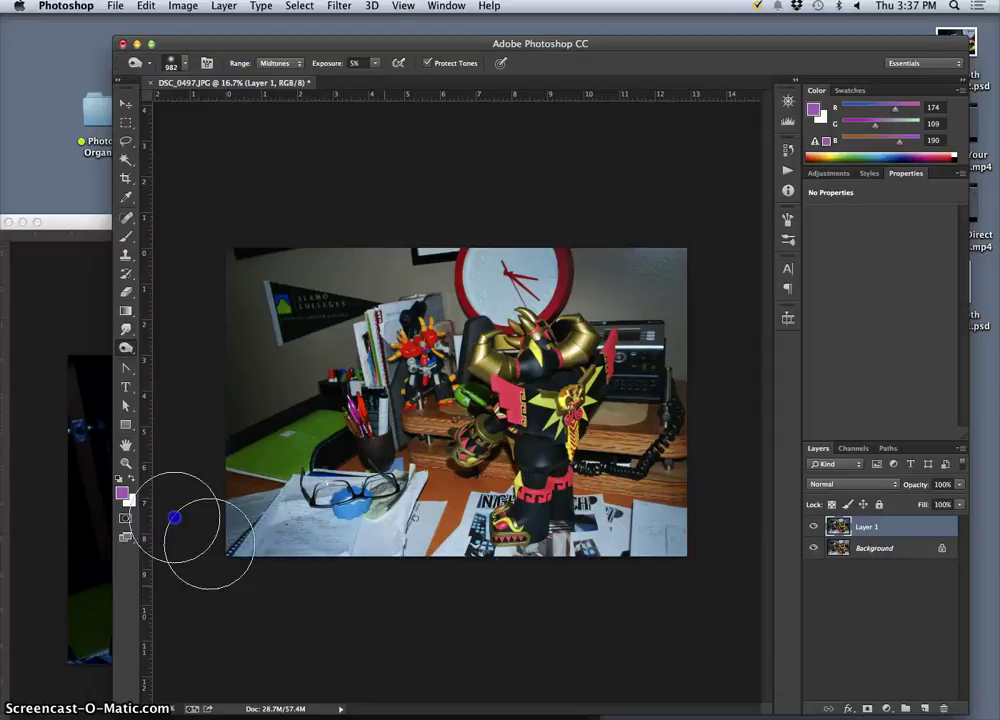
Burn the upper wall from the pennant past the clock, the photo's left edge, and the lower-right desk area on Layer 1
click(312, 234)
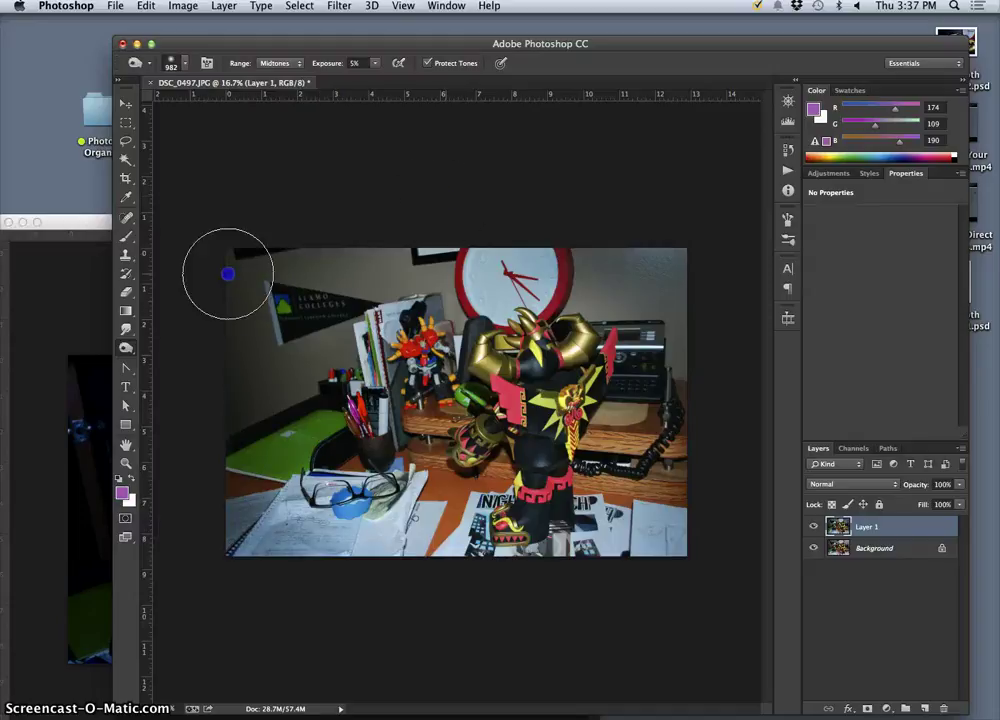
mouse_move(255, 250)
mouse_down()
mouse_move(259, 241)
mouse_move(384, 237)
mouse_move(505, 285)
mouse_move(703, 618)
mouse_move(536, 518)
mouse_move(310, 260)
mouse_move(255, 263)
mouse_move(328, 245)
mouse_move(342, 272)
mouse_move(455, 228)
mouse_move(271, 241)
mouse_move(334, 276)
mouse_move(420, 257)
mouse_move(433, 223)
mouse_move(320, 244)
mouse_up()
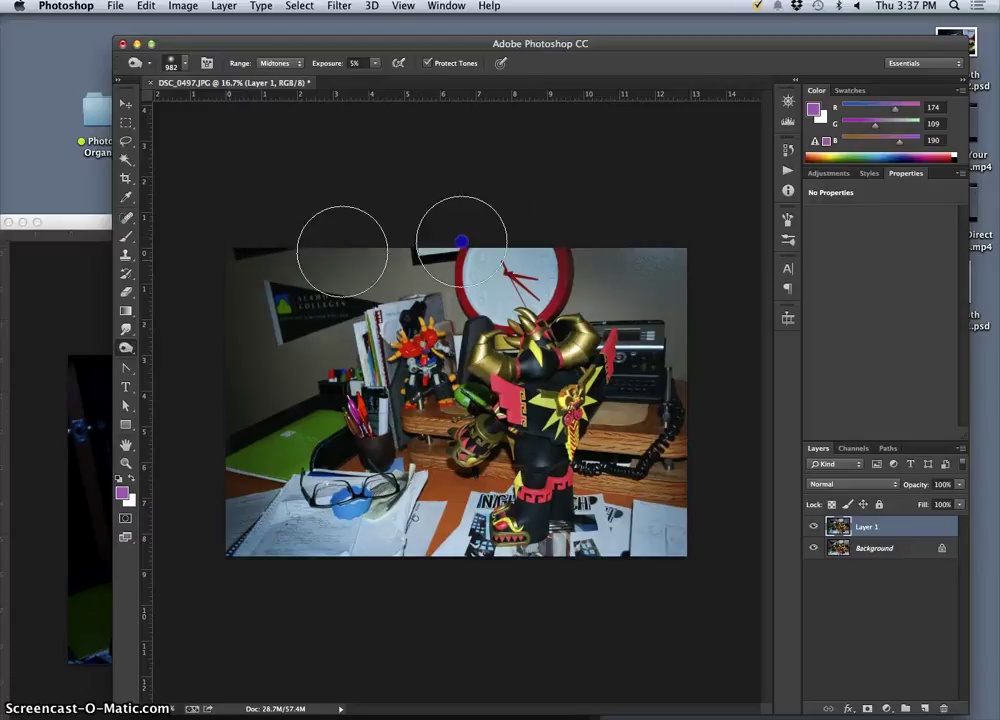
mouse_move(270, 335)
mouse_down()
mouse_move(581, 200)
mouse_move(380, 374)
mouse_move(596, 241)
mouse_move(694, 510)
mouse_move(504, 283)
mouse_move(653, 418)
mouse_move(537, 438)
mouse_move(493, 508)
mouse_move(655, 568)
mouse_move(269, 310)
mouse_move(548, 441)
mouse_move(501, 345)
mouse_move(618, 263)
mouse_up()
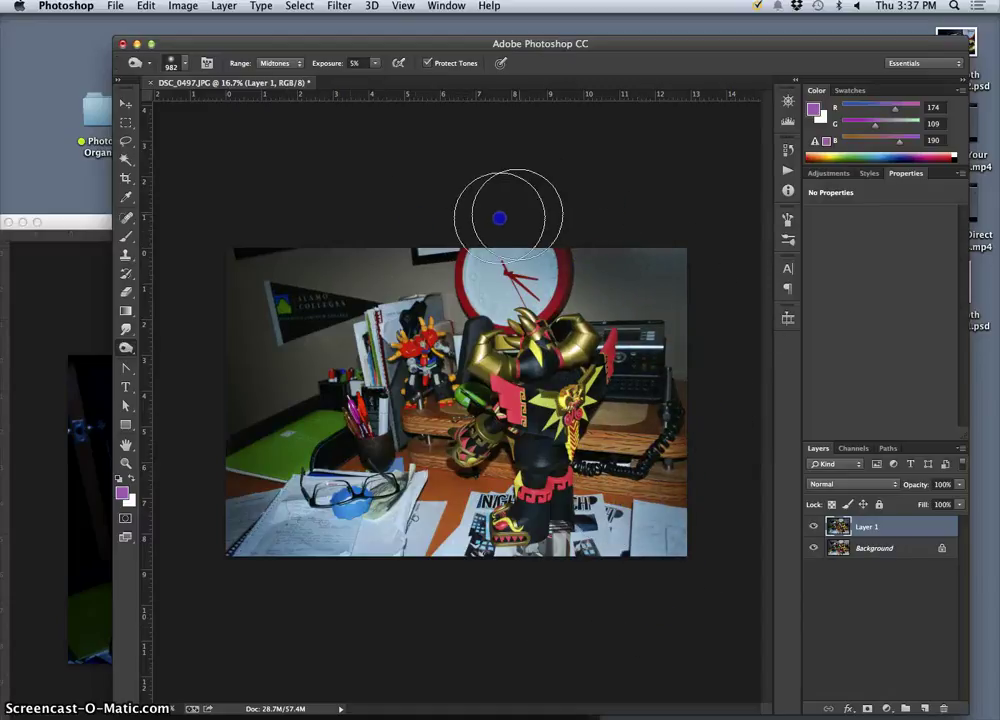
click(180, 61)
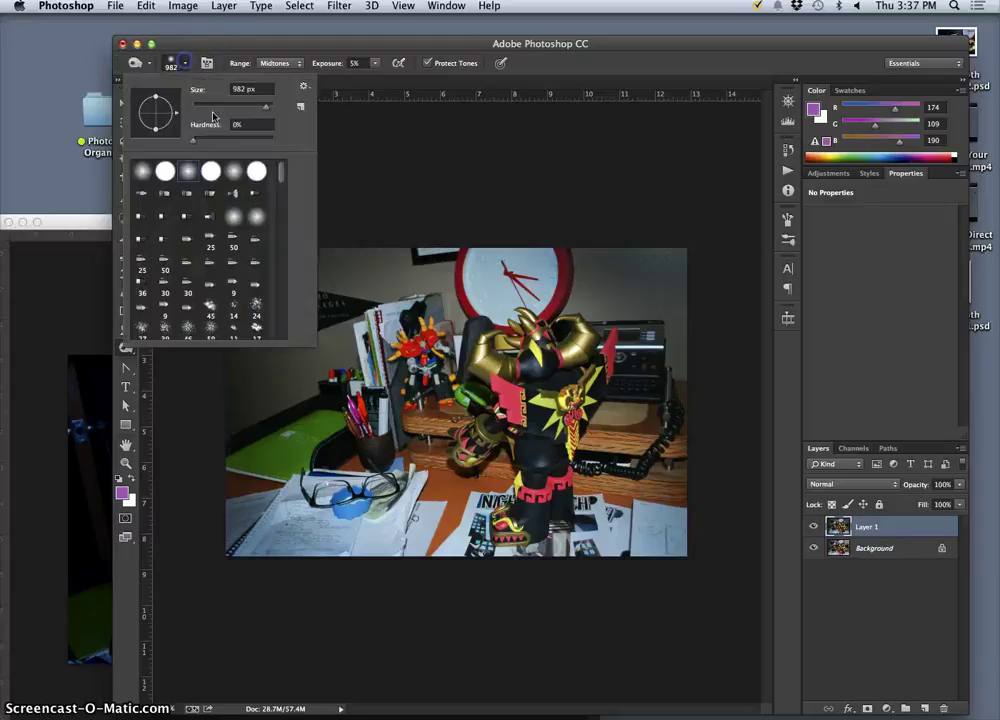
click(411, 177)
mouse_move(585, 226)
mouse_down()
mouse_move(541, 211)
mouse_move(218, 272)
mouse_up()
drag(186, 422, 185, 423)
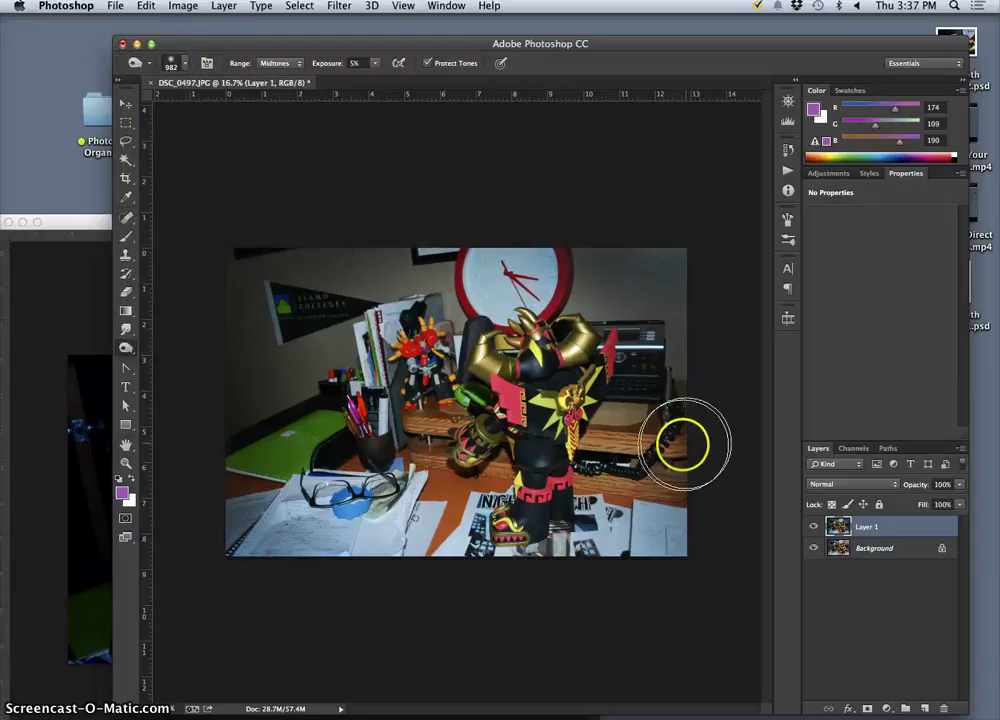
mouse_move(678, 468)
mouse_down()
mouse_move(659, 513)
mouse_move(565, 545)
mouse_move(704, 348)
mouse_move(607, 532)
mouse_up()
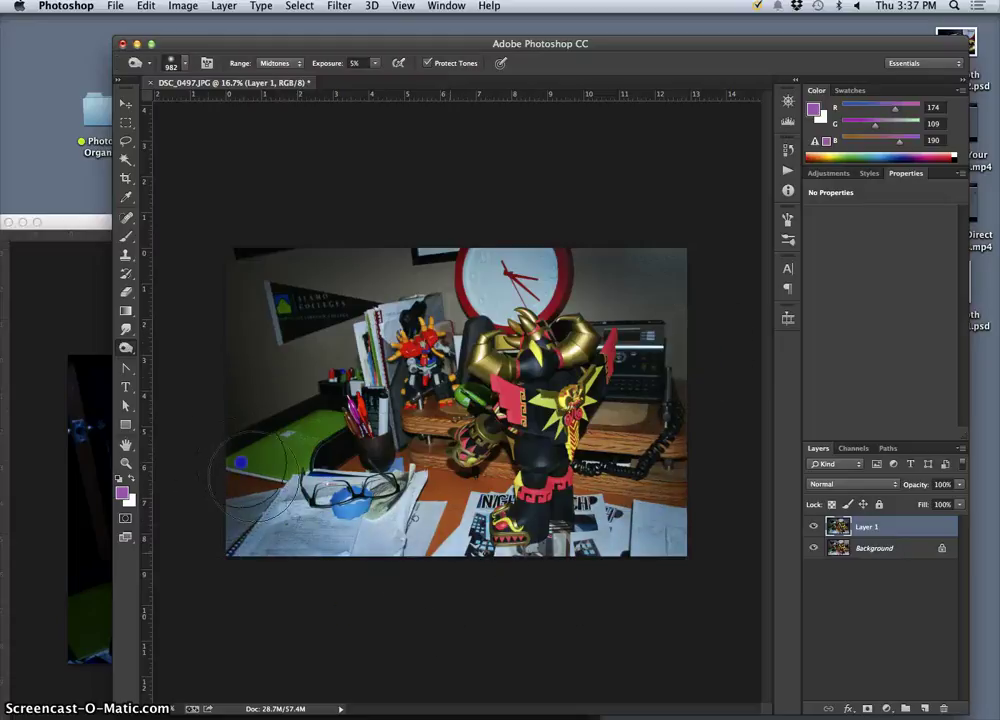
Toggle the visibility of Layer 1 repeatedly to compare the burned photo with the original Background
click(817, 527)
click(817, 527)
click(815, 527)
click(815, 527)
click(815, 527)
click(815, 527)
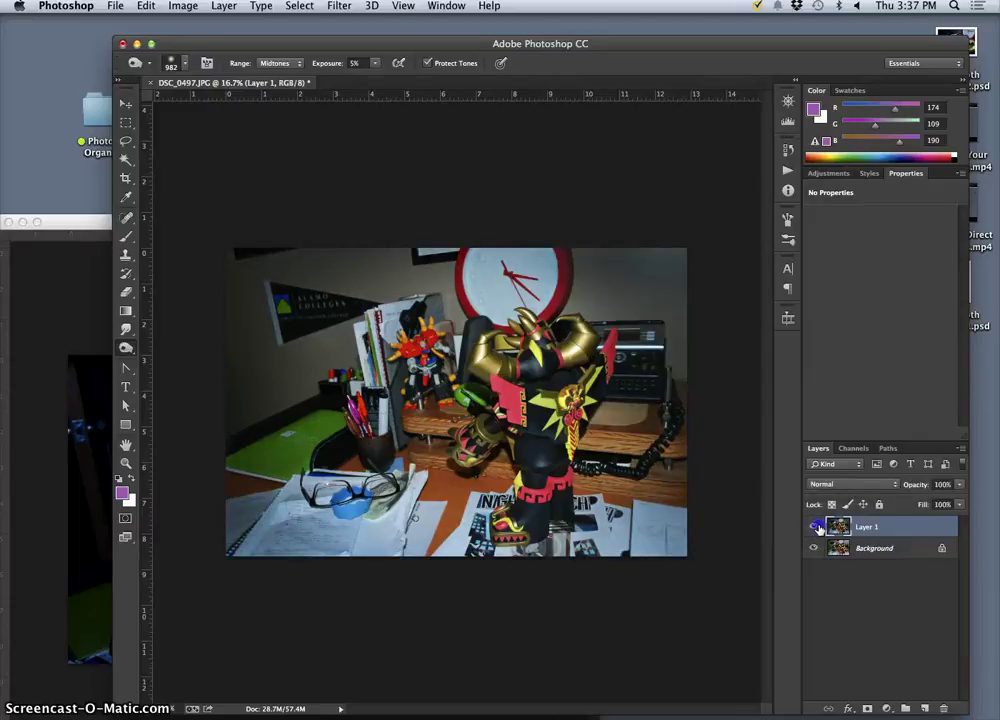
click(816, 527)
click(816, 527)
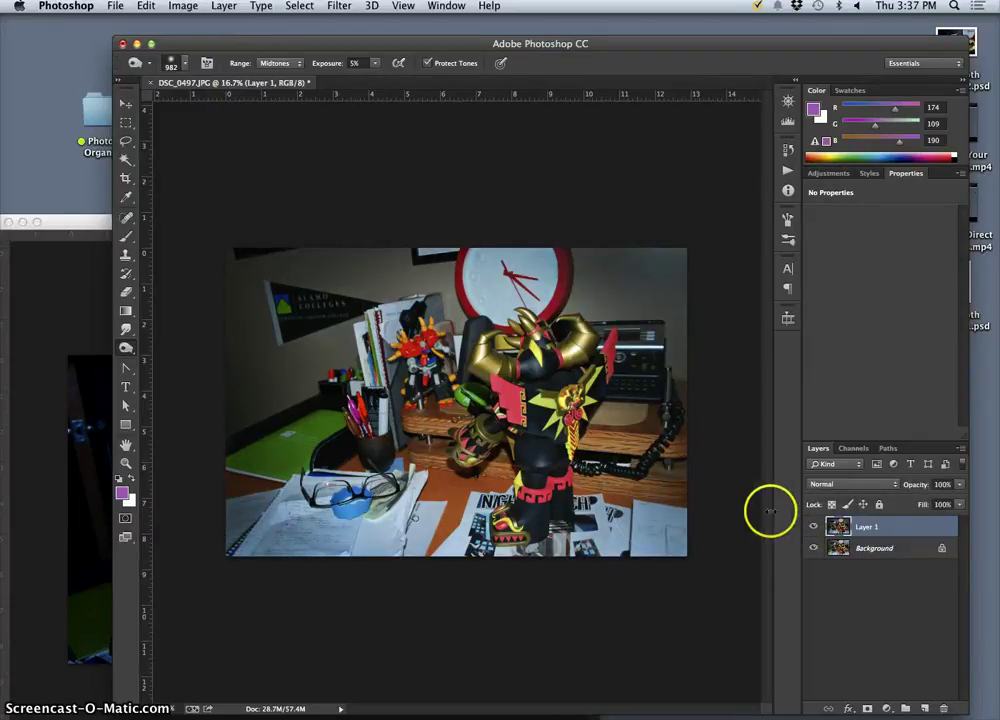
Dodge the large black toy figure on Layer 1, covering its horns, head, torso, arm, legs and foot
key(super+equal)
key(super+equal)
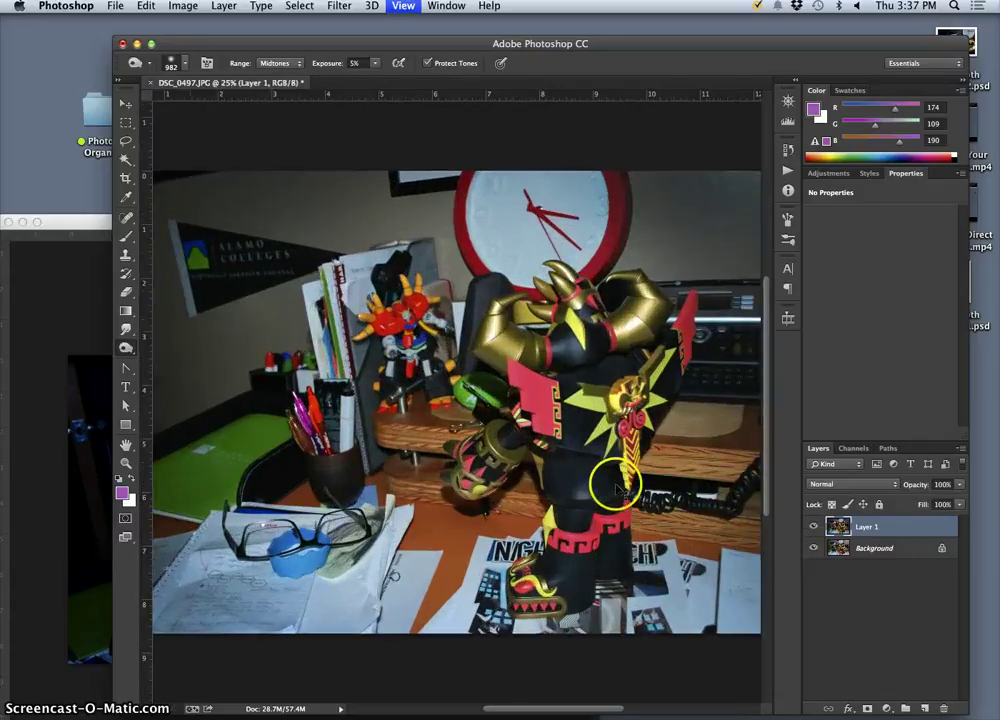
scroll(578, 455, down, 1)
scroll(575, 456, down, 1)
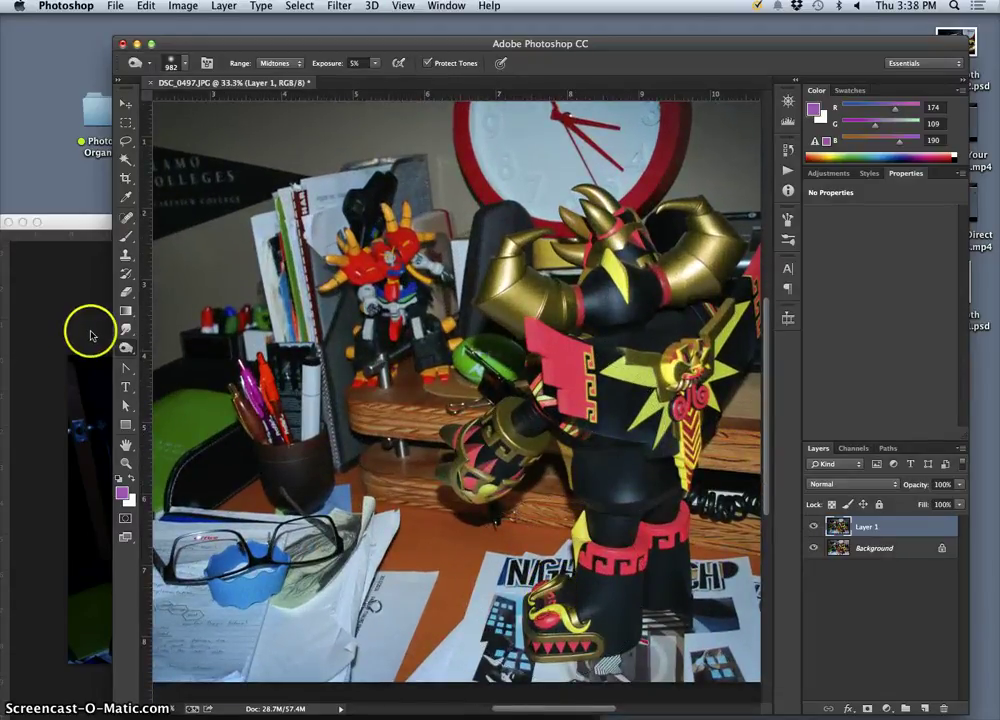
click(124, 350)
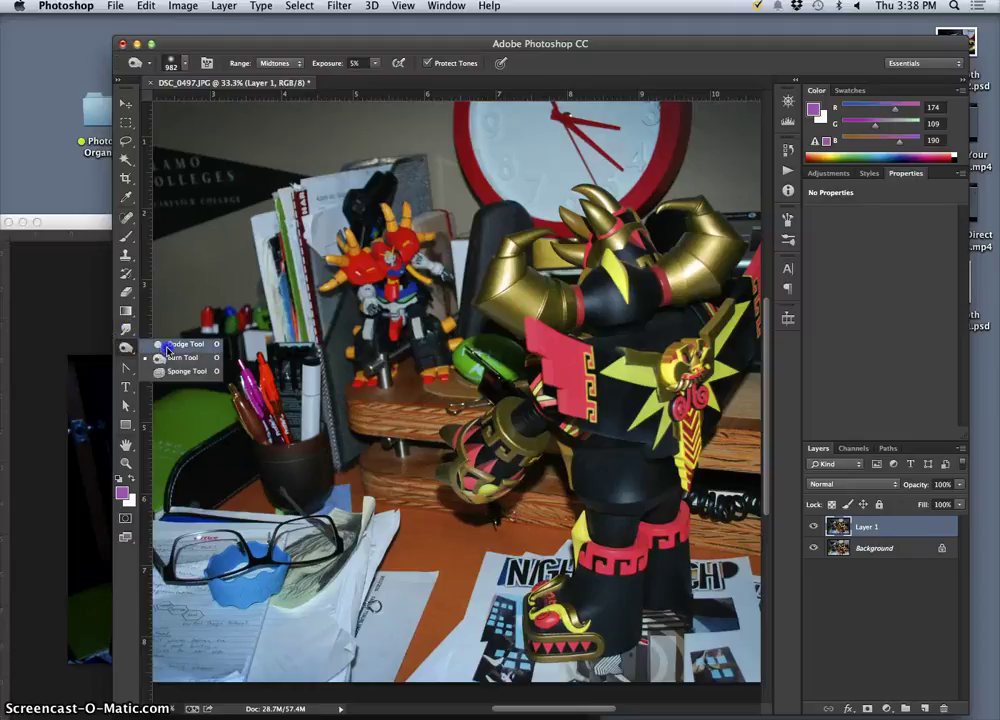
click(170, 361)
drag(521, 291, 545, 304)
drag(491, 466, 535, 429)
drag(608, 281, 610, 230)
mouse_move(661, 260)
mouse_down()
mouse_move(684, 320)
mouse_move(663, 337)
mouse_move(699, 316)
mouse_move(703, 218)
mouse_move(709, 322)
mouse_move(687, 313)
mouse_move(659, 373)
mouse_up()
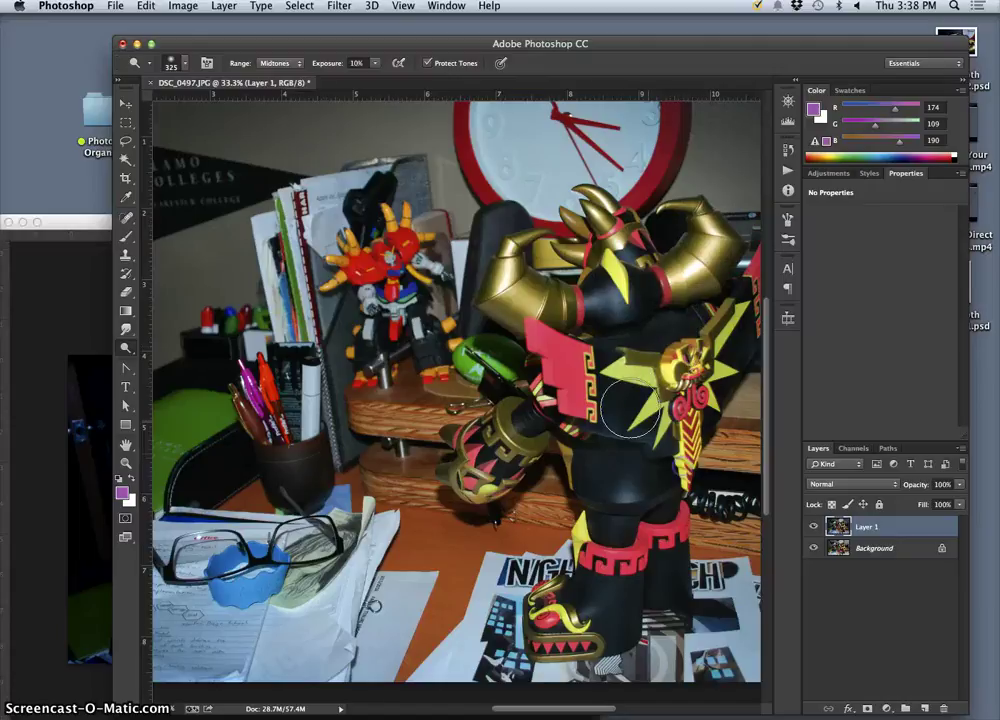
drag(656, 510, 629, 570)
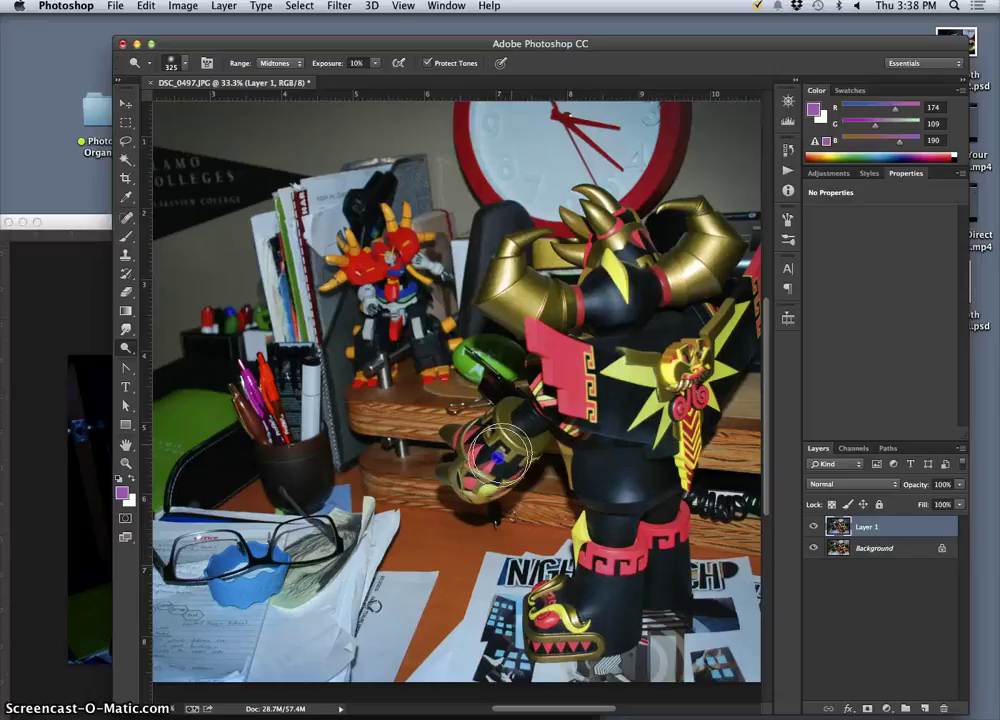
mouse_move(645, 376)
mouse_down()
mouse_move(680, 385)
mouse_move(655, 370)
mouse_move(628, 486)
mouse_move(704, 310)
mouse_move(725, 330)
mouse_move(651, 420)
mouse_move(590, 424)
mouse_move(465, 321)
mouse_move(509, 445)
mouse_move(599, 607)
mouse_move(642, 575)
mouse_move(375, 596)
mouse_move(282, 555)
mouse_move(286, 580)
mouse_move(347, 606)
mouse_move(511, 587)
mouse_up()
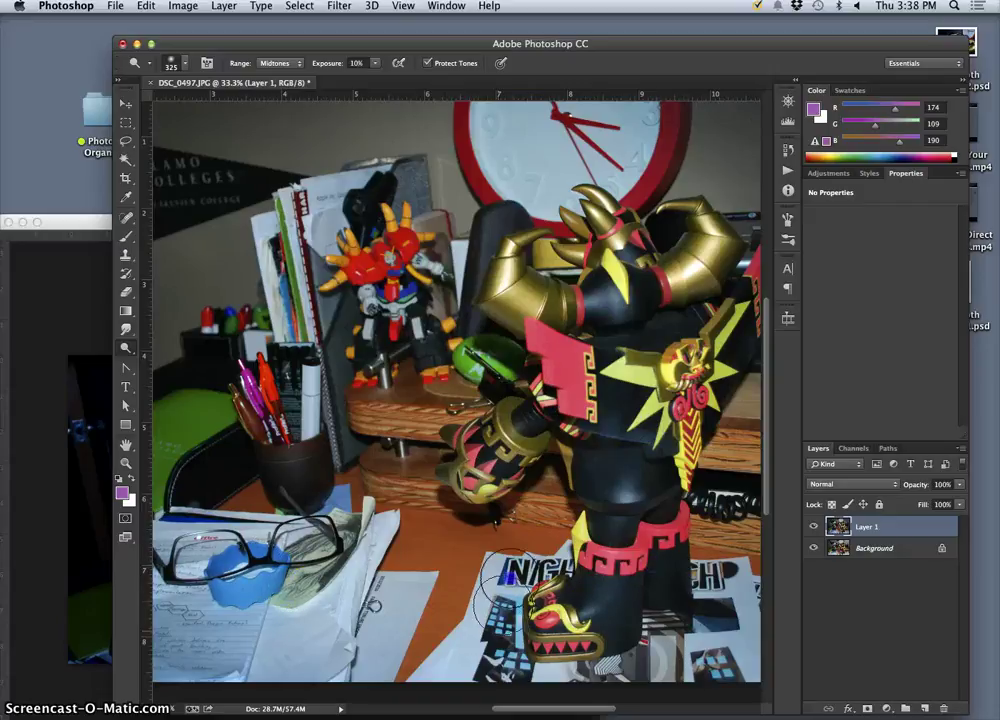
mouse_move(600, 605)
mouse_down()
mouse_move(665, 629)
mouse_move(469, 563)
mouse_move(560, 583)
mouse_move(525, 395)
mouse_move(576, 296)
mouse_move(520, 378)
mouse_move(571, 263)
mouse_up()
Dodge the small red robot figure and the pens beside it on Layer 1
scroll(559, 584, left, 10)
scroll(556, 584, right, 6)
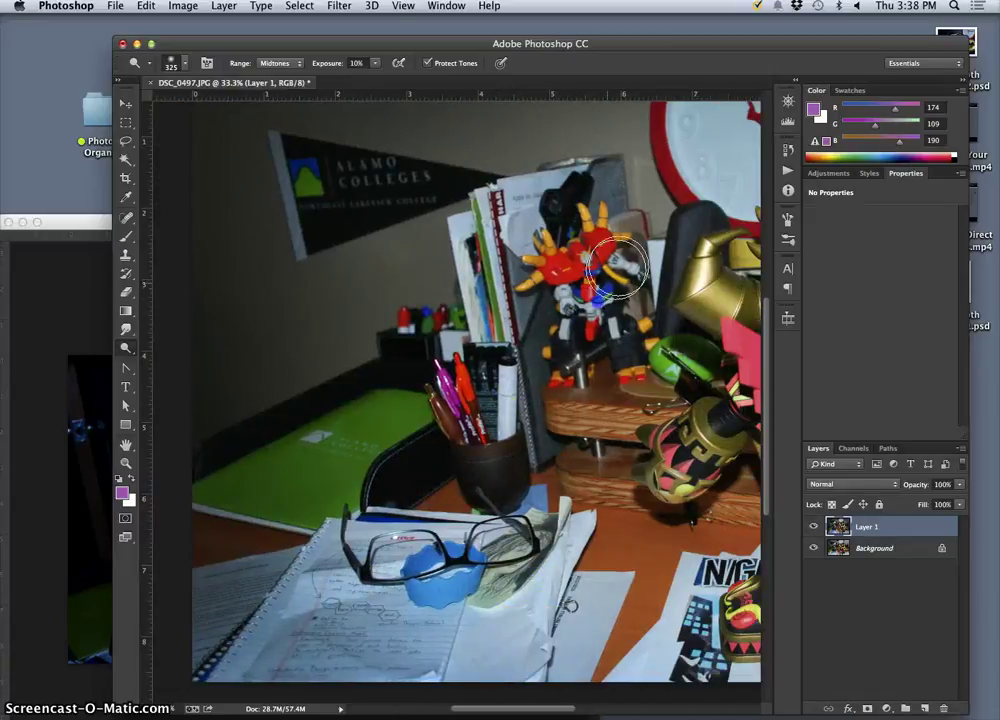
mouse_move(635, 305)
mouse_down()
mouse_move(638, 225)
mouse_move(565, 216)
mouse_move(560, 290)
mouse_move(505, 405)
mouse_up()
scroll(600, 370, right, 10)
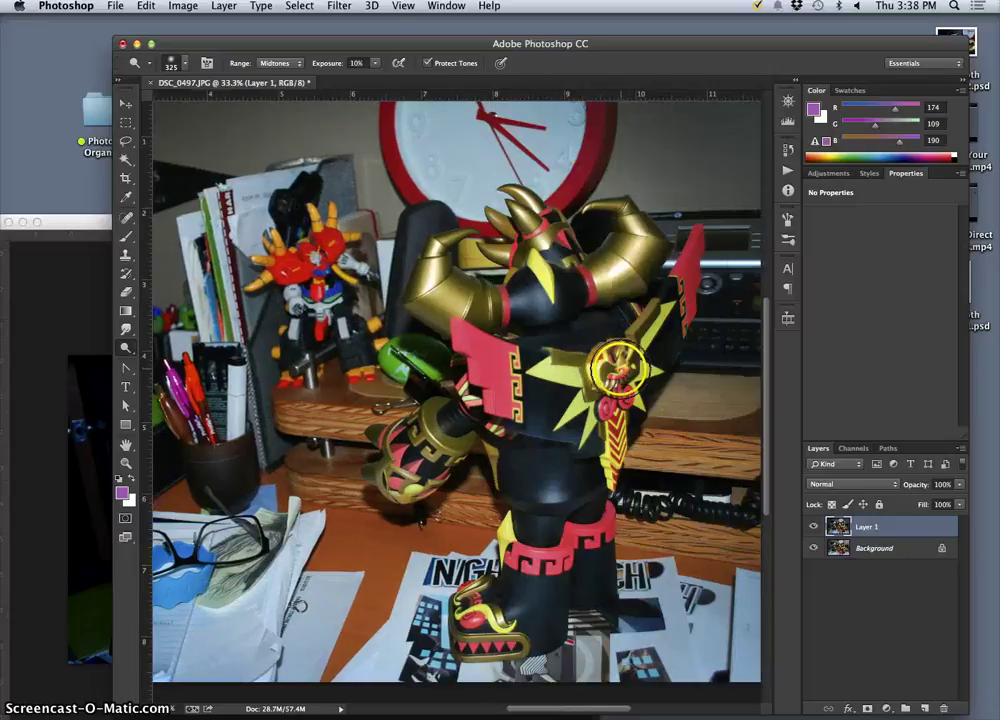
scroll(456, 390, right, 5)
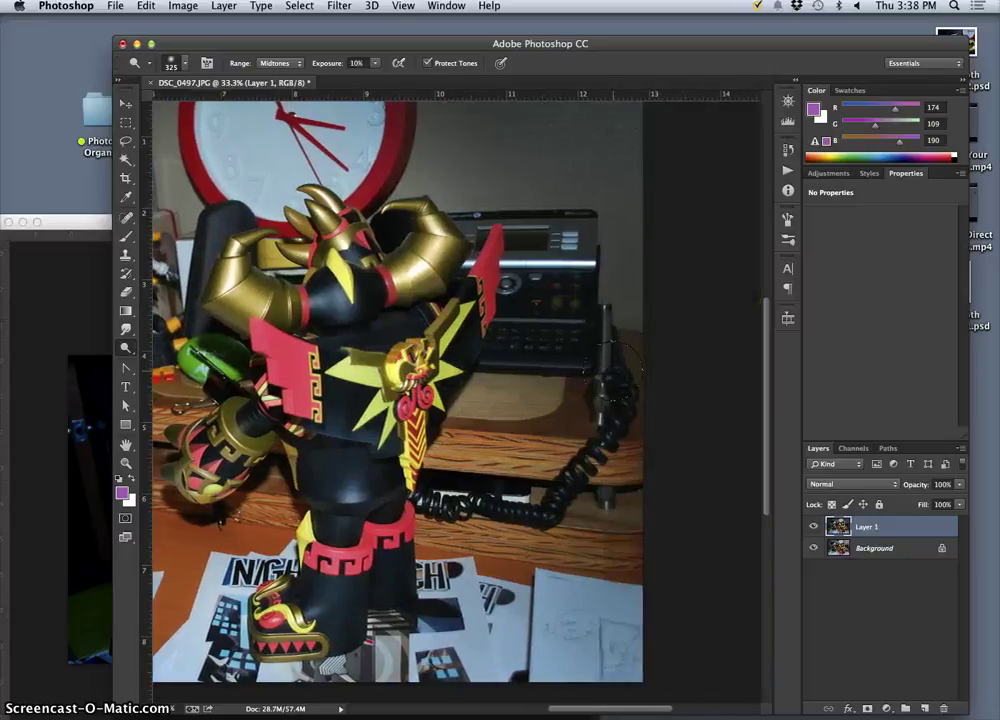
View the whole photo and toggle Layer 1's visibility to compare the dodged and burned version with the original
key(super+minus)
key(super+minus)
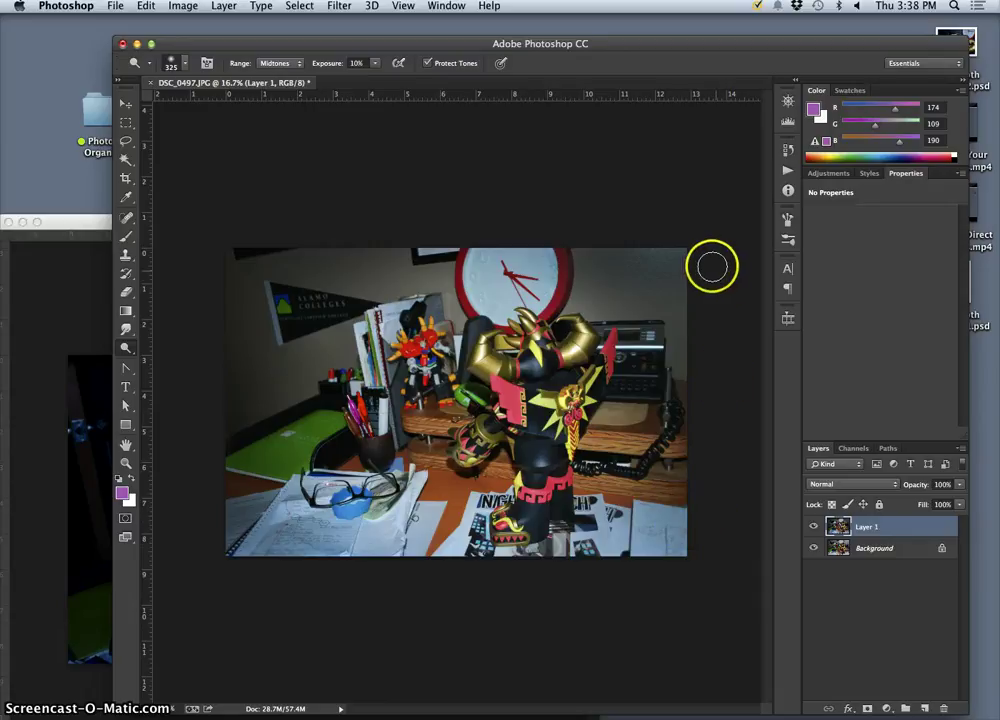
click(814, 531)
click(814, 531)
click(814, 531)
click(814, 531)
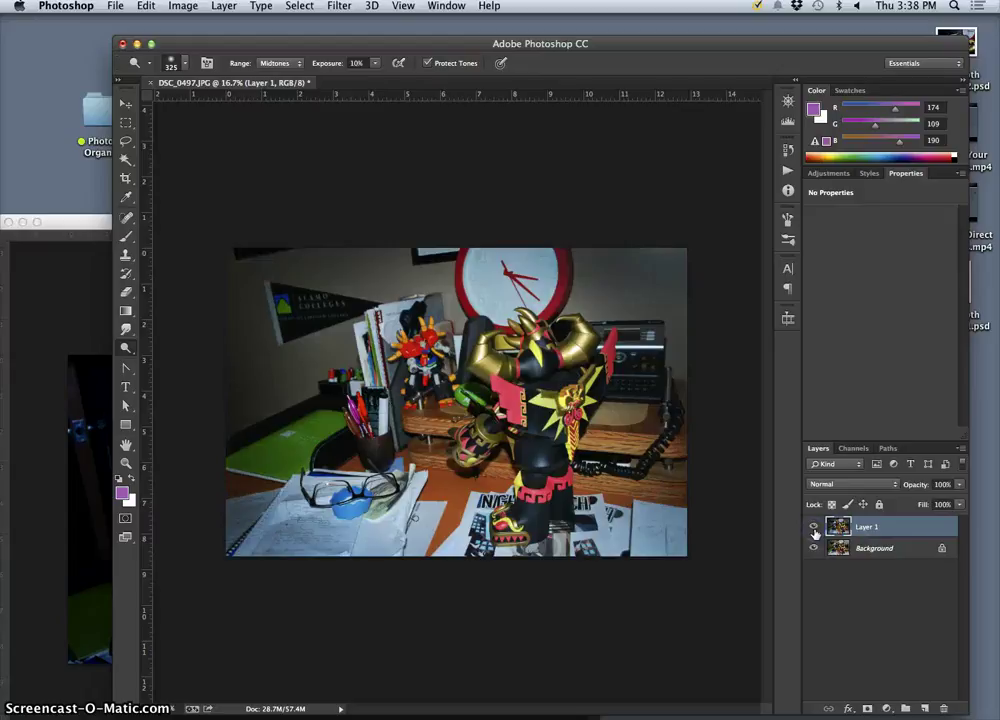
click(814, 531)
click(814, 531)
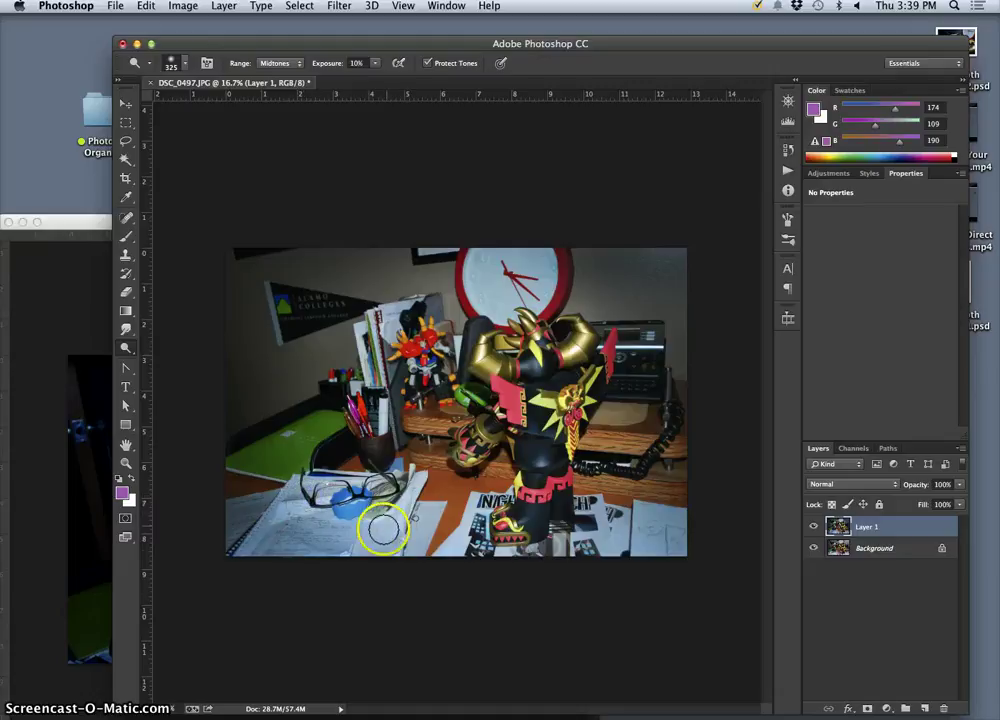
Burn the notebook and papers under the glasses, the green folder, and the area around the pens and books on Layer 1
key(super+equal)
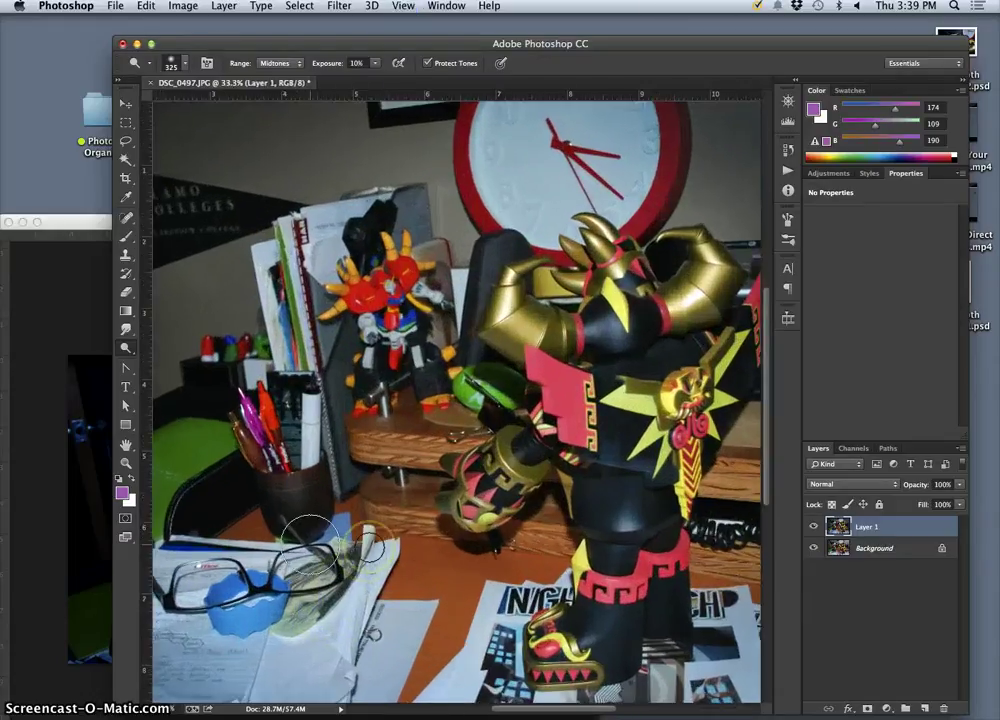
scroll(310, 544, left, 5)
scroll(310, 544, right, 2)
drag(507, 613, 531, 614)
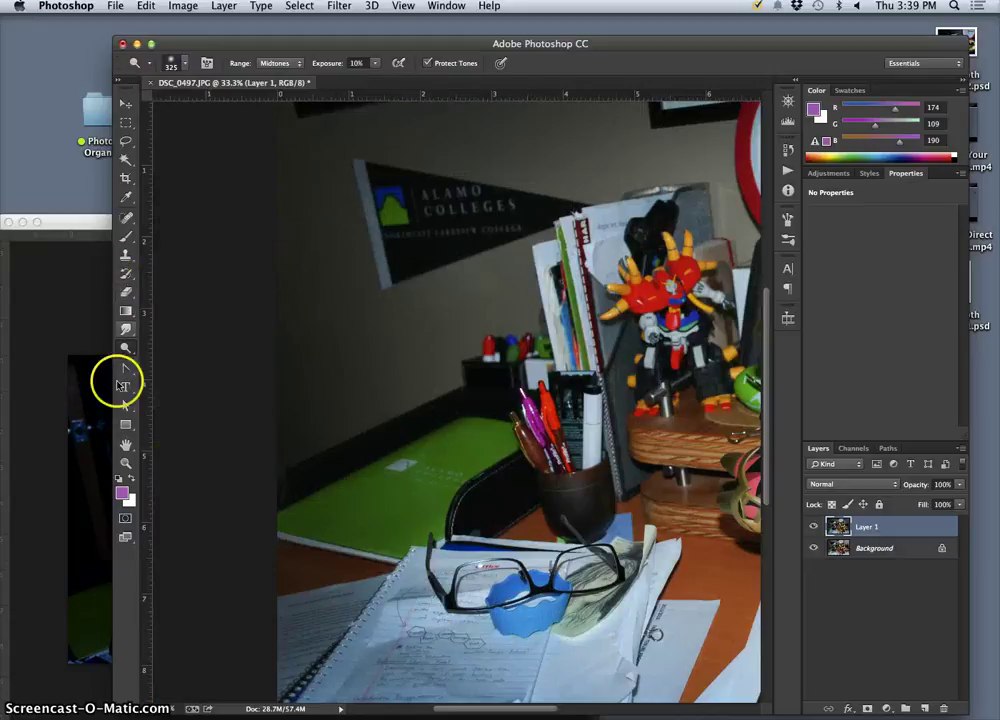
drag(125, 348, 159, 357)
click(159, 357)
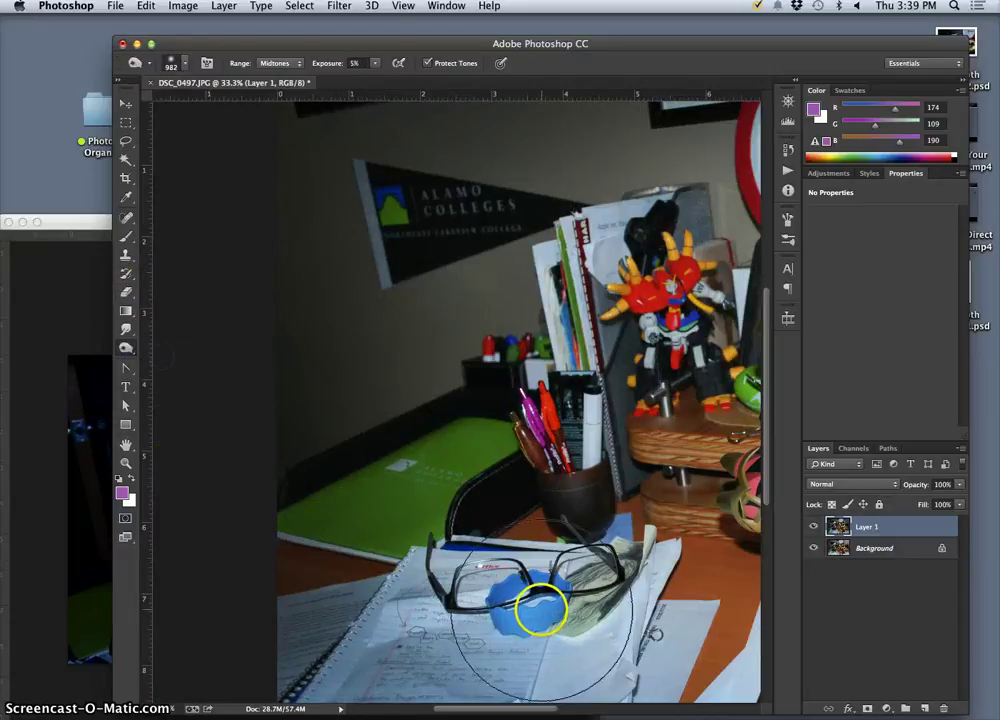
mouse_move(533, 691)
mouse_down()
mouse_move(518, 664)
mouse_move(525, 642)
mouse_move(501, 645)
mouse_move(527, 641)
mouse_move(470, 638)
mouse_up()
mouse_move(610, 652)
mouse_down()
mouse_move(657, 621)
mouse_move(562, 533)
mouse_move(528, 471)
mouse_move(473, 447)
mouse_up()
drag(607, 360, 629, 531)
Burn from the papers at the large figure's feet up to the area beside its left horn on Layer 1
scroll(628, 530, right, 5)
scroll(626, 527, right, 7)
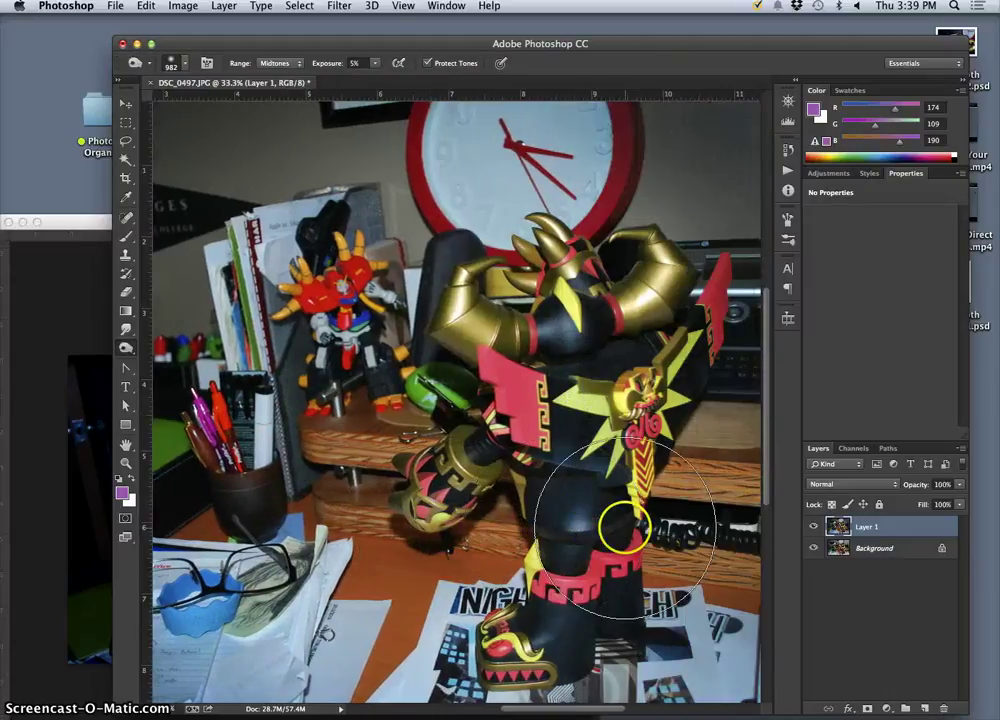
mouse_move(567, 621)
mouse_down()
mouse_move(640, 645)
mouse_move(656, 603)
mouse_move(661, 507)
mouse_move(626, 332)
mouse_move(607, 313)
mouse_move(440, 420)
mouse_move(455, 261)
mouse_move(445, 350)
mouse_move(435, 190)
mouse_move(432, 268)
mouse_up()
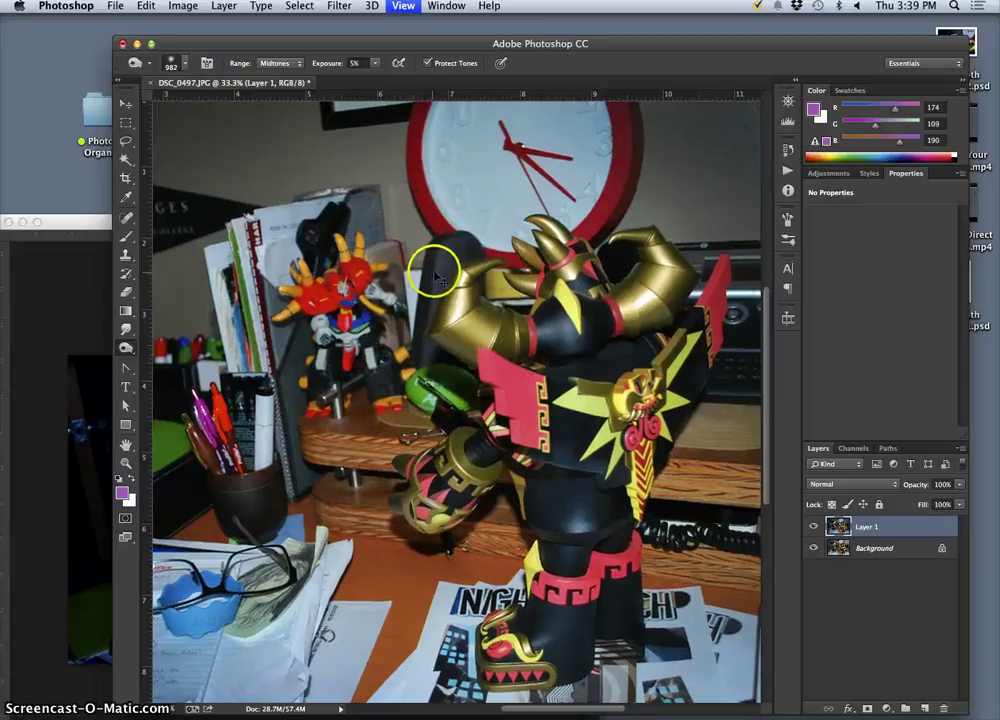
key(super+minus)
key(super+minus)
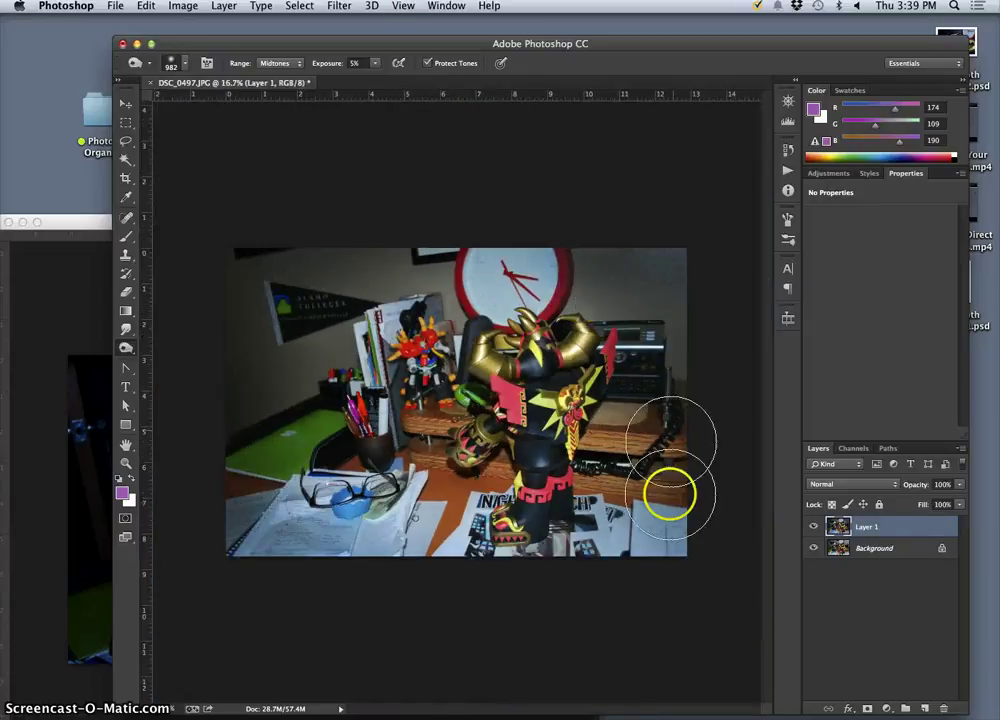
Check Karl Depth Exposure 2.psd for reference, then return to DSC_0497.JPG and undo the last burn stroke
key(super+minus)
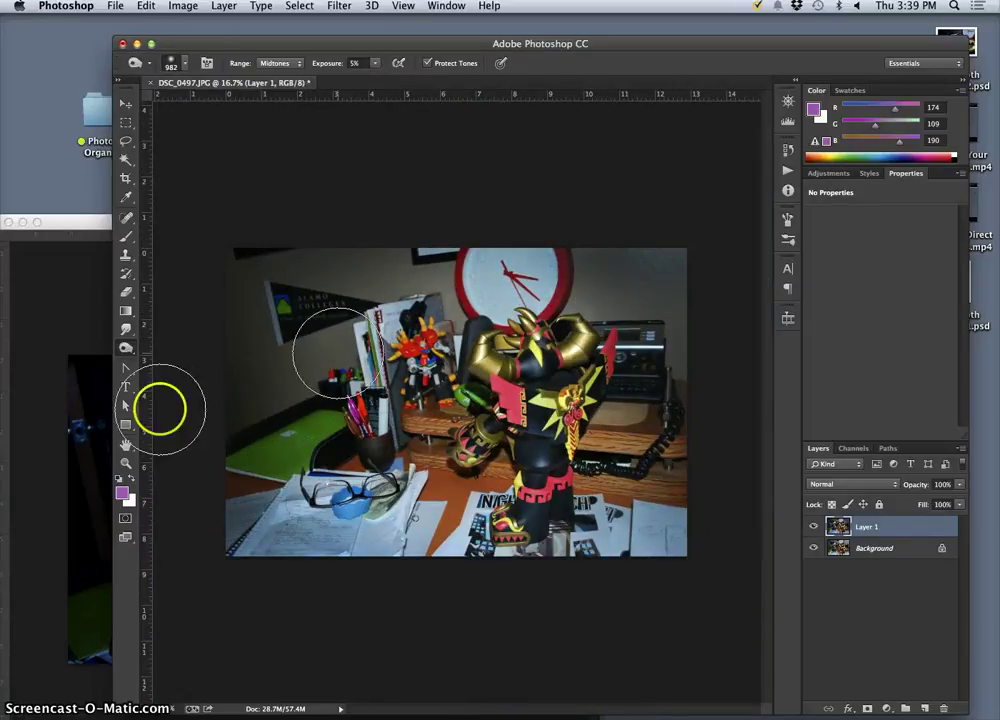
click(100, 419)
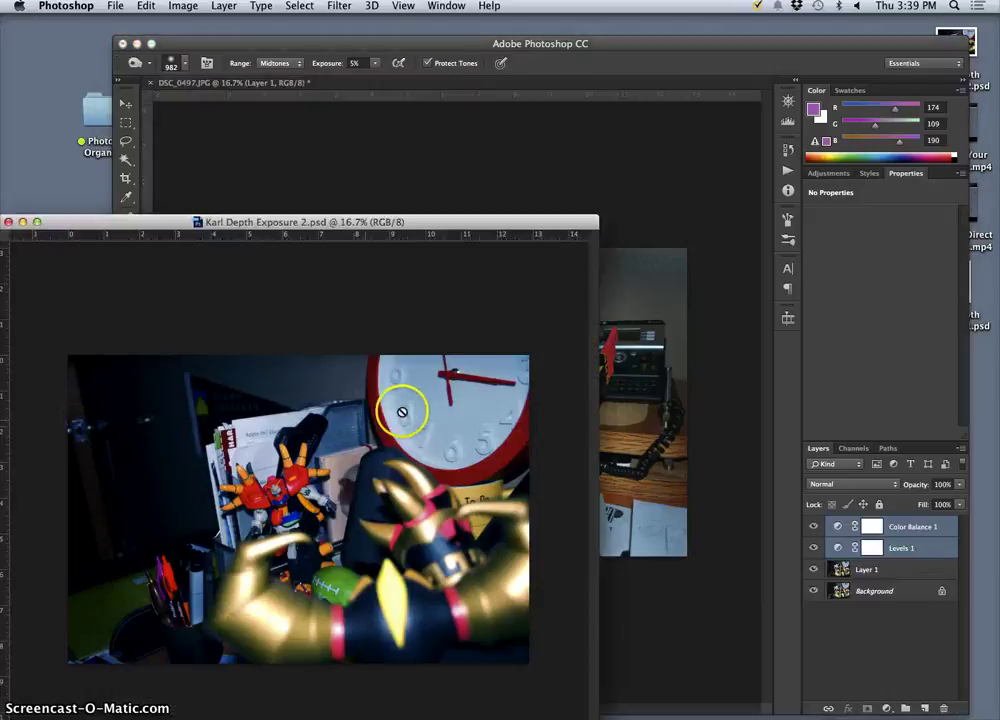
click(654, 200)
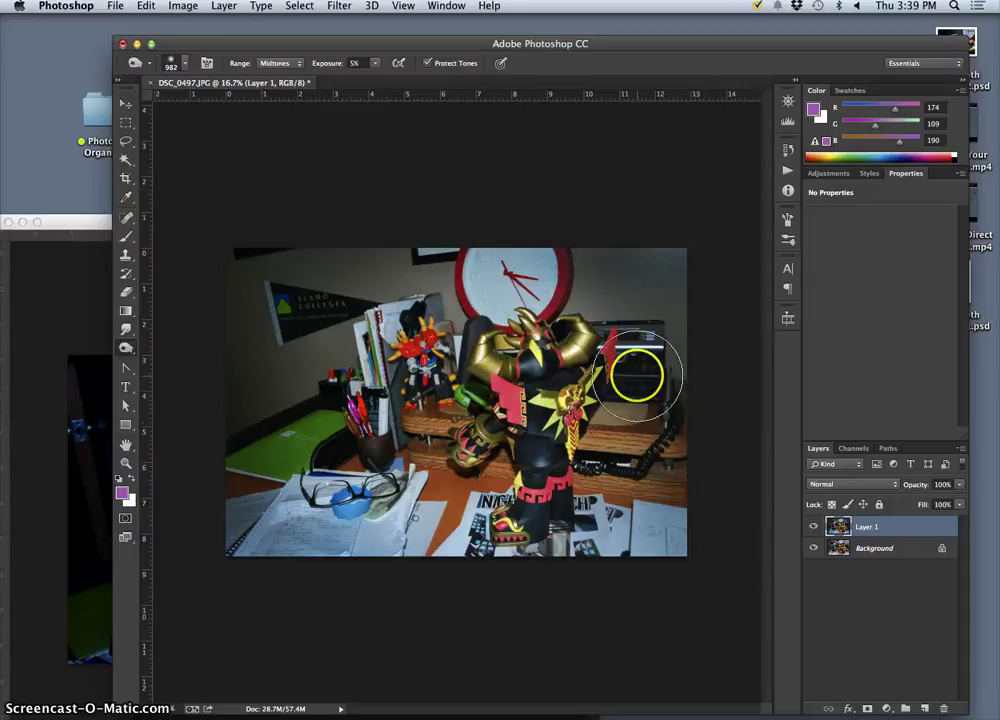
key(super+z)
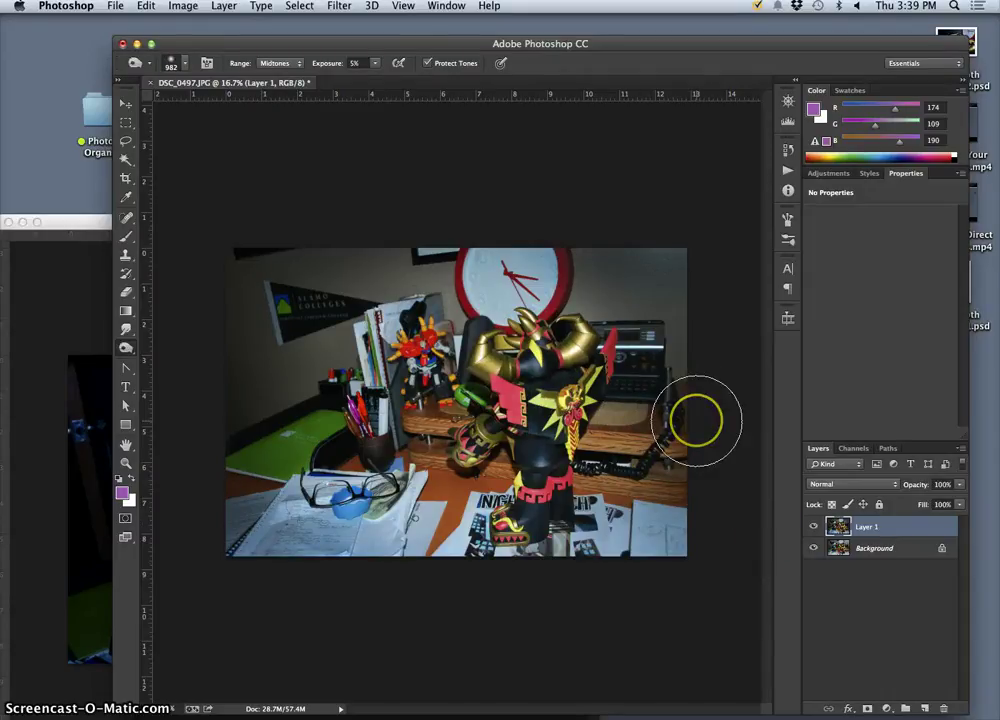
Toggle Layer 1's visibility repeatedly to compare the retouched photo with the original Background, leaving Layer 1 shown
click(814, 526)
click(814, 526)
click(814, 526)
click(815, 526)
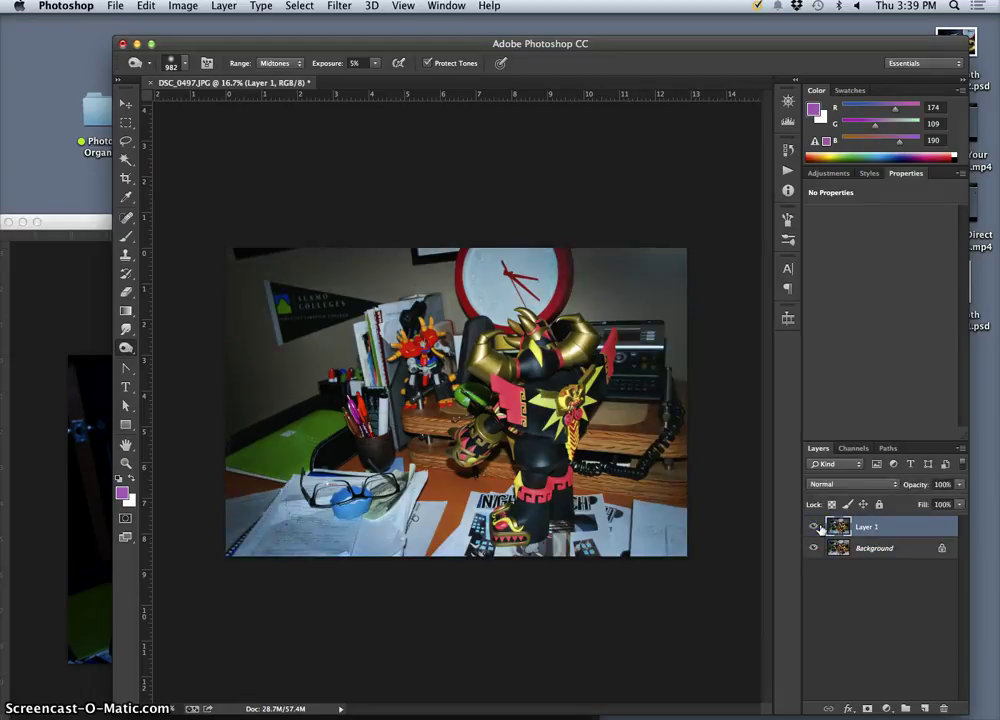
click(814, 526)
click(814, 526)
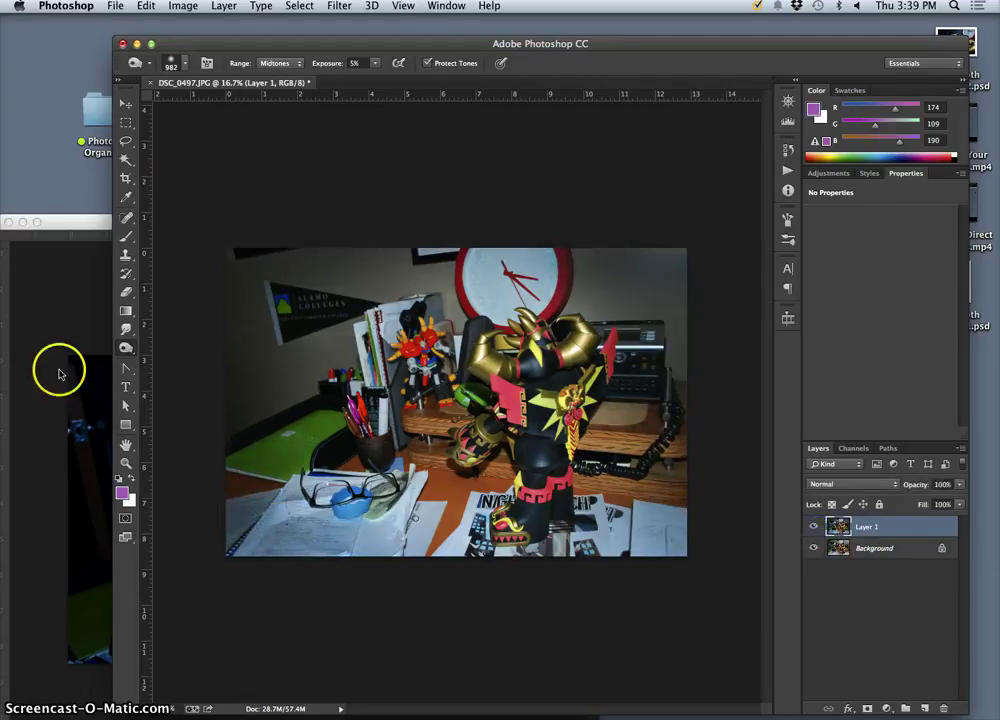
Copy the Color Balance 1 and Levels 1 adjustment layers together from Karl Depth Exposure 2.psd into DSC_0497.JPG
click(64, 231)
click(828, 546)
shift+click(910, 528)
drag(878, 526, 647, 309)
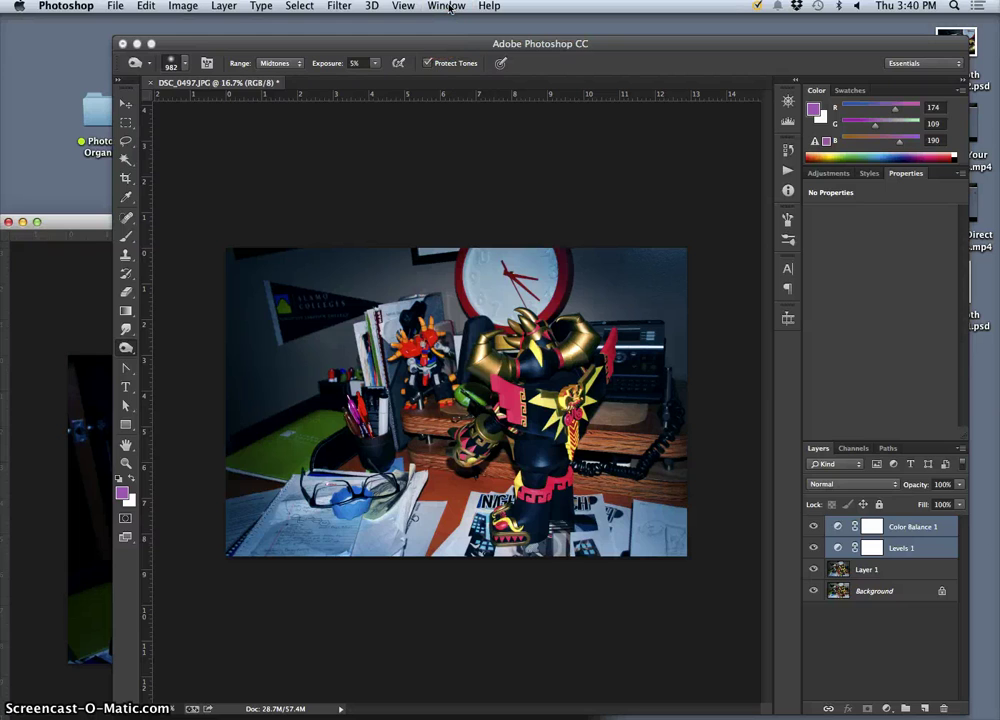
Float DSC_0497.JPG in its own window and compare it side by side with the two Karl Depth Exposure files
key(ctrl+Down)
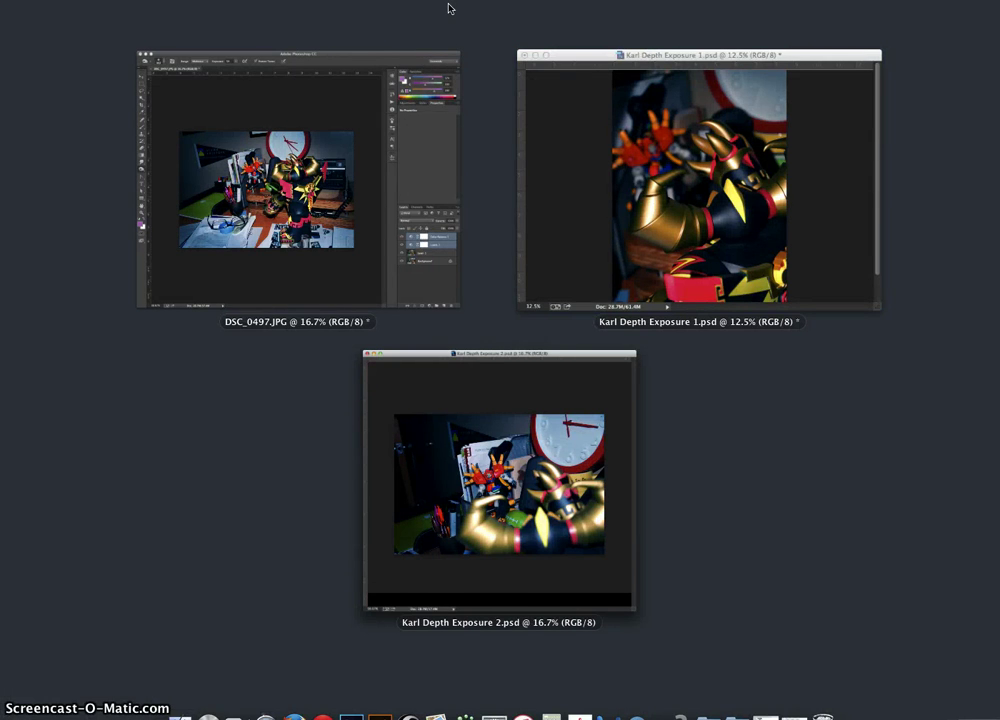
key(ctrl+Down)
drag(249, 85, 270, 138)
key(ctrl+Down)
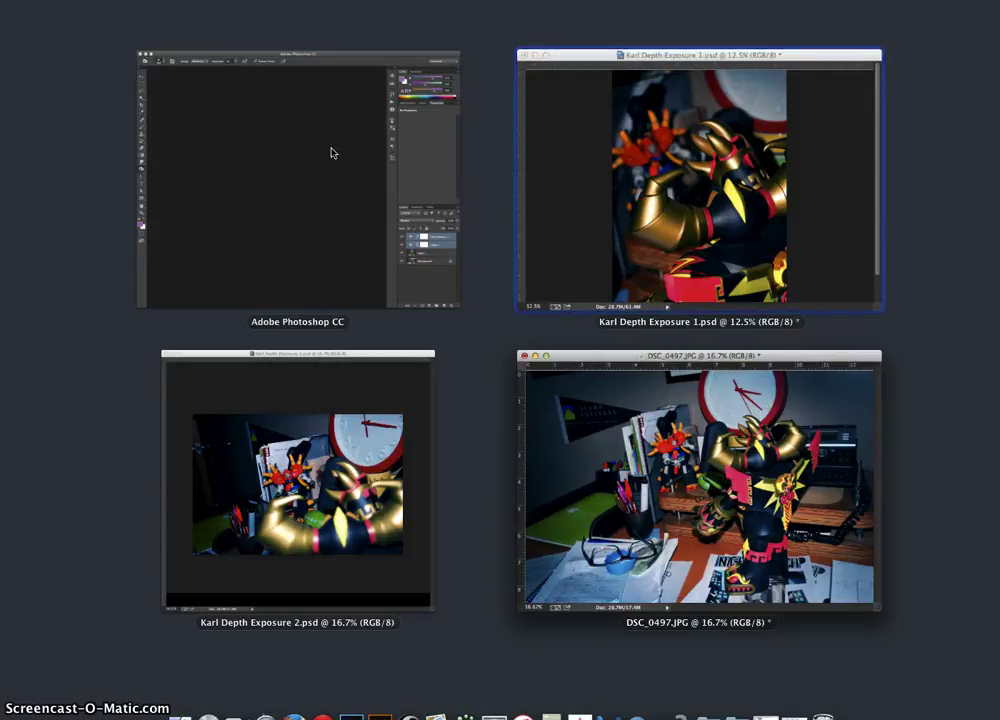
key(Right)
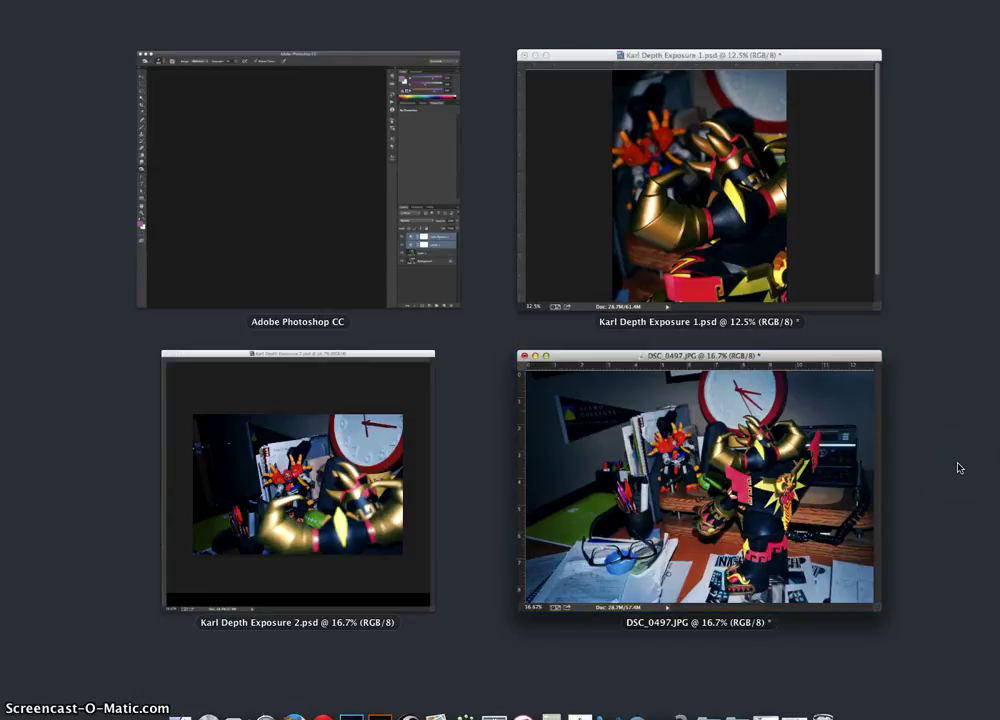
click(710, 670)
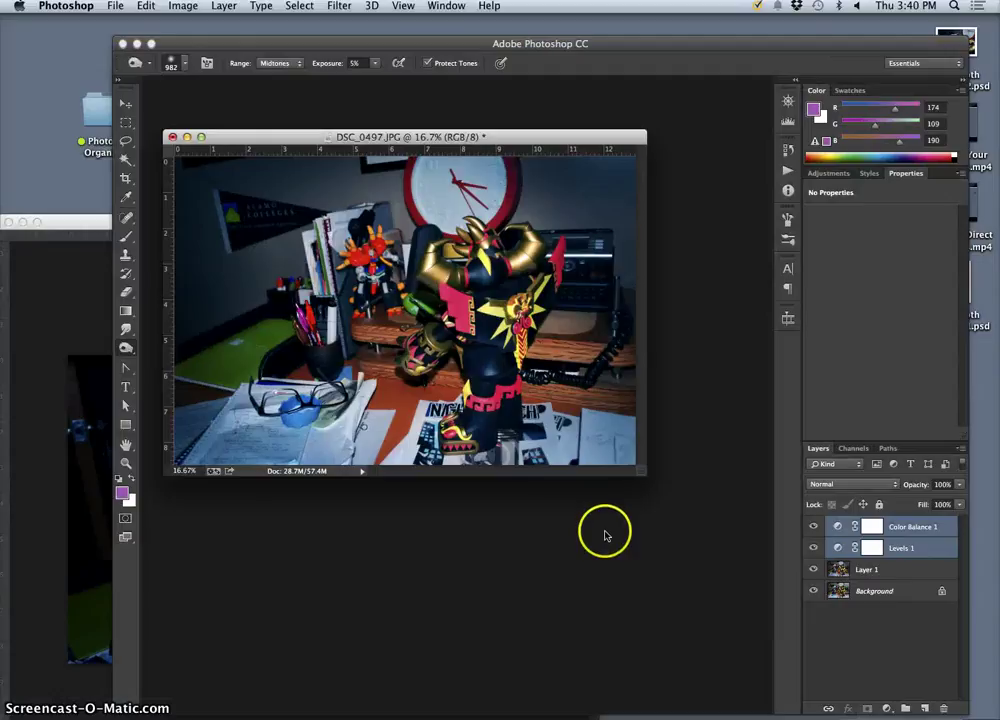
Open the Save As dialog for the adjusted DSC_0497 photo
click(115, 6)
click(174, 167)
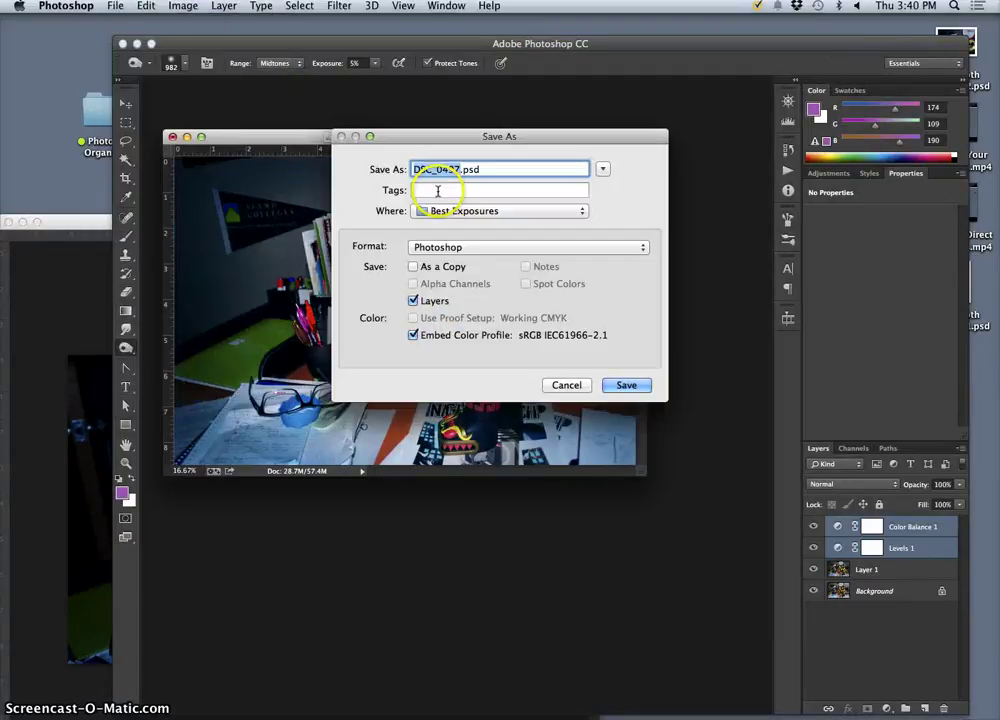